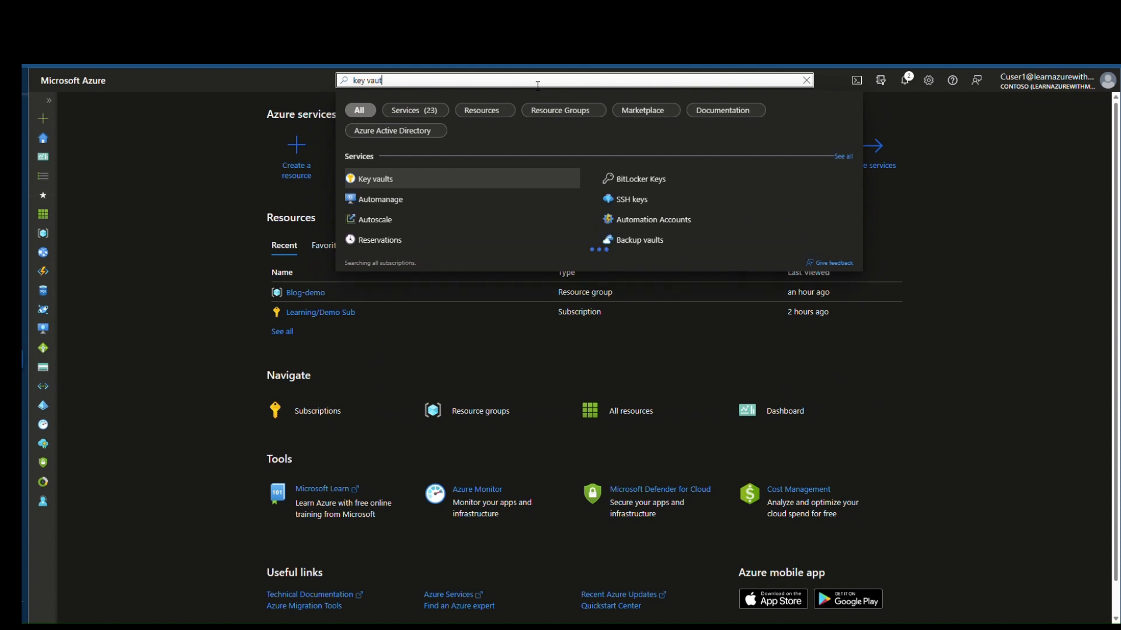
Step: Open the Key vaults service page to begin creating a new key vault
{"action": "left_click", "coordinate": [436, 182]}
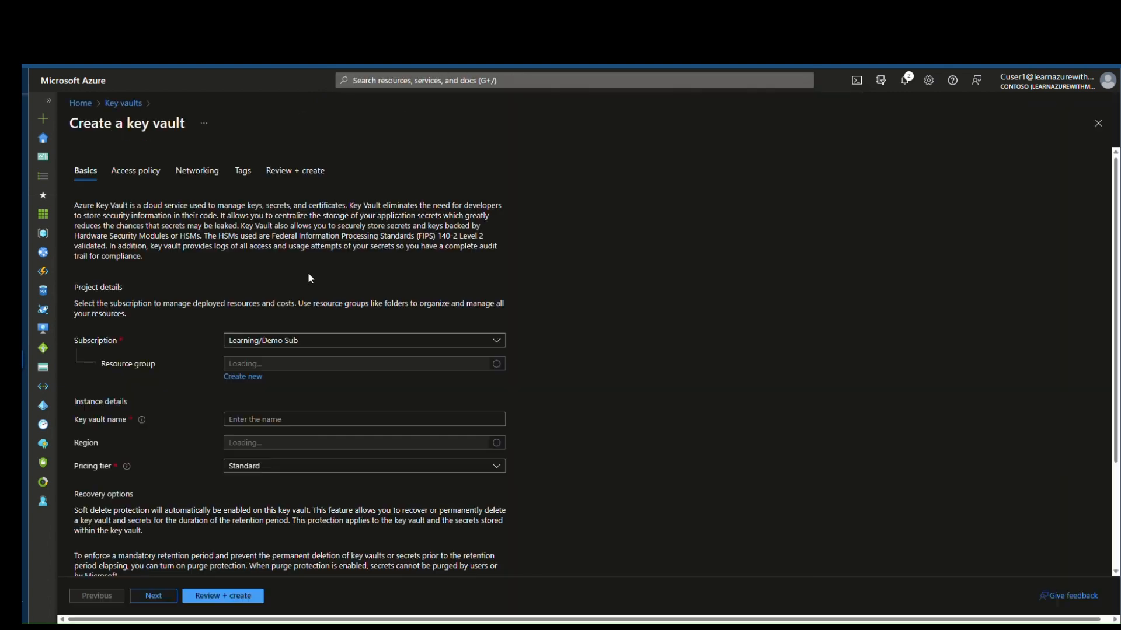
Step: Choose resource group Blog-demo and name the key vault movaultdemo5
{"action": "scroll", "coordinate": [413, 325], "scroll_direction": "down", "scroll_amount": 2}
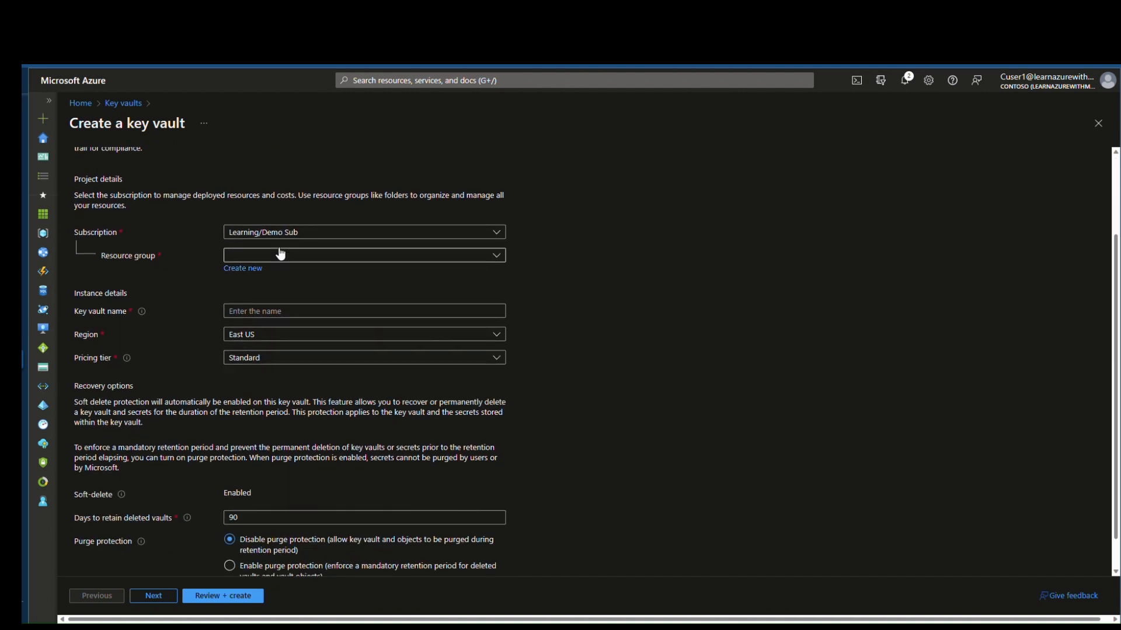
{"action": "left_click", "coordinate": [318, 257]}
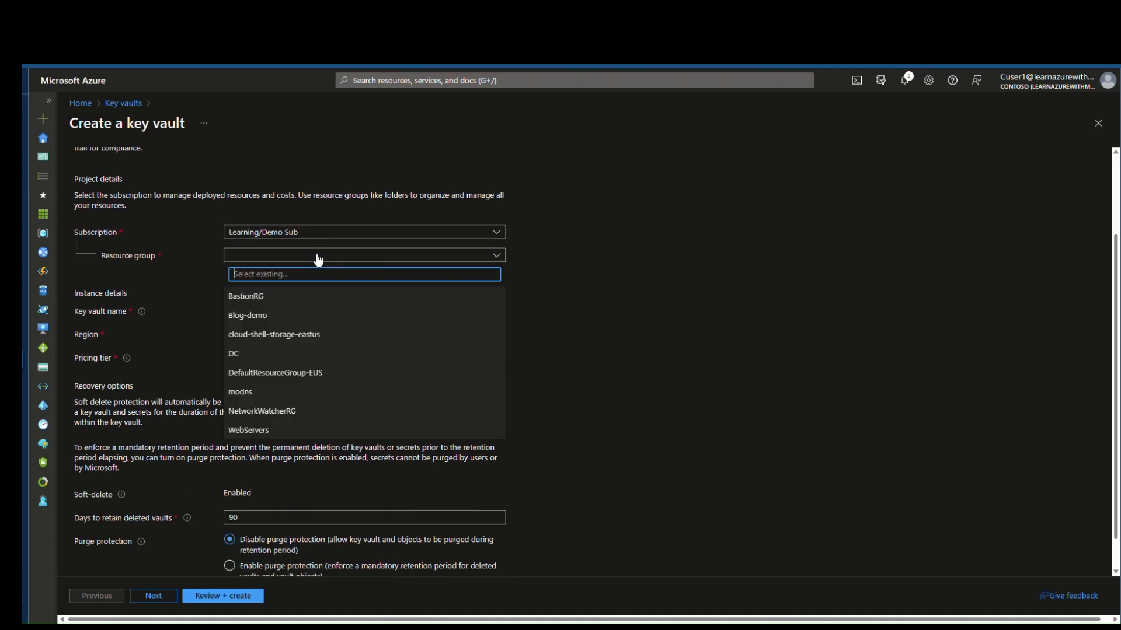
{"action": "left_click", "coordinate": [283, 321]}
{"action": "left_click", "coordinate": [364, 311]}
{"action": "type", "text": "movault"}
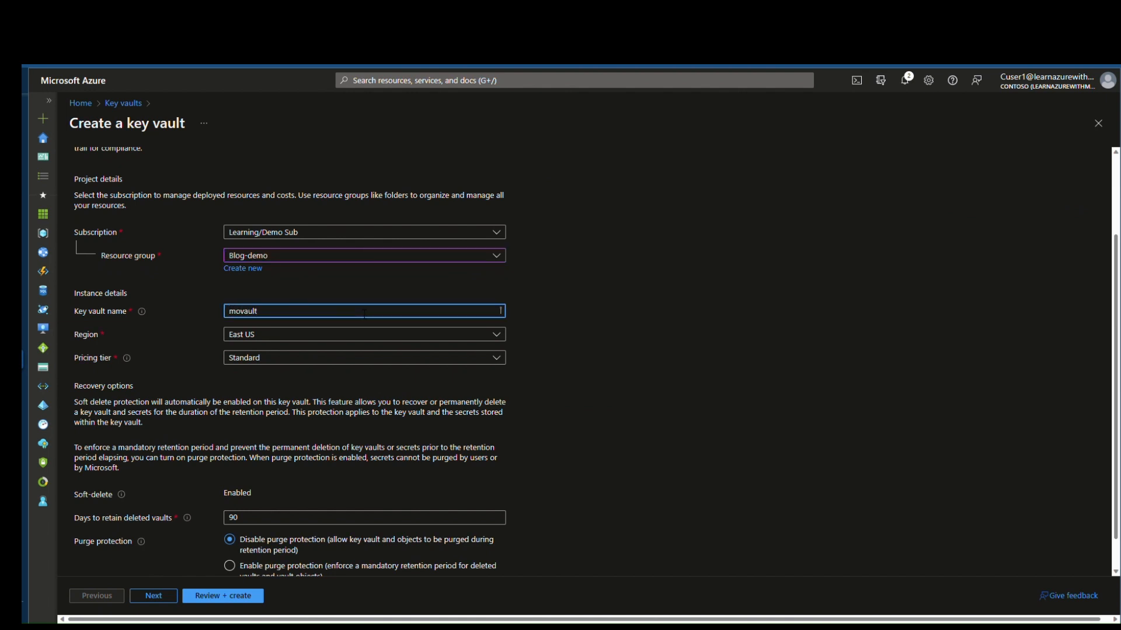
{"action": "type", "text": "demo5"}
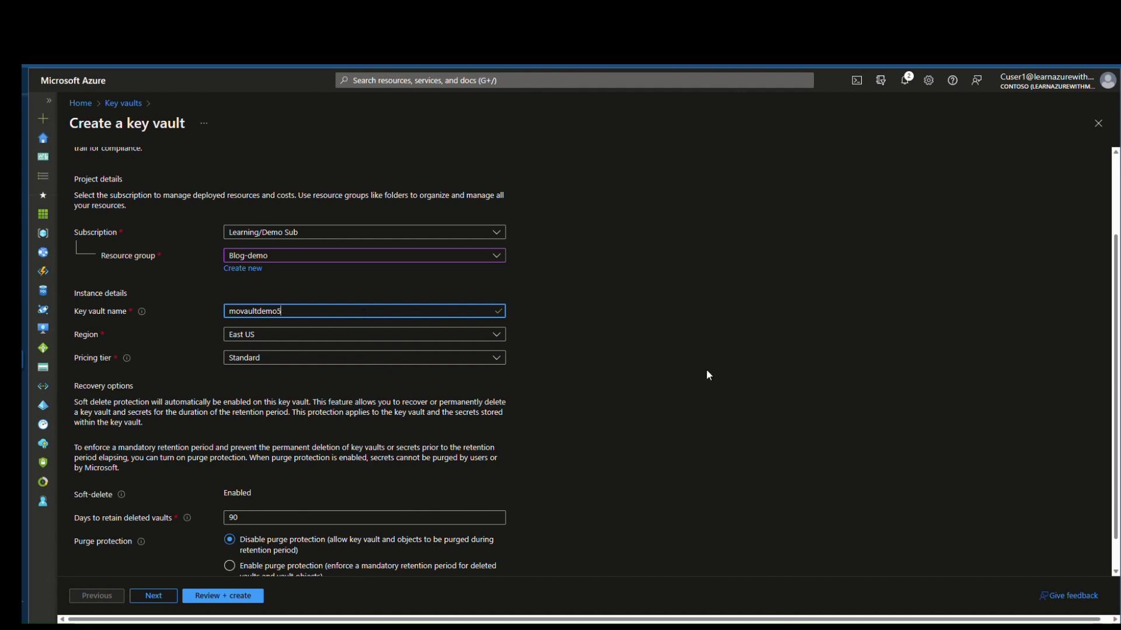
Step: Enable purge protection and continue to the access policy settings
{"action": "scroll", "coordinate": [625, 390], "scroll_direction": "down", "scroll_amount": 1}
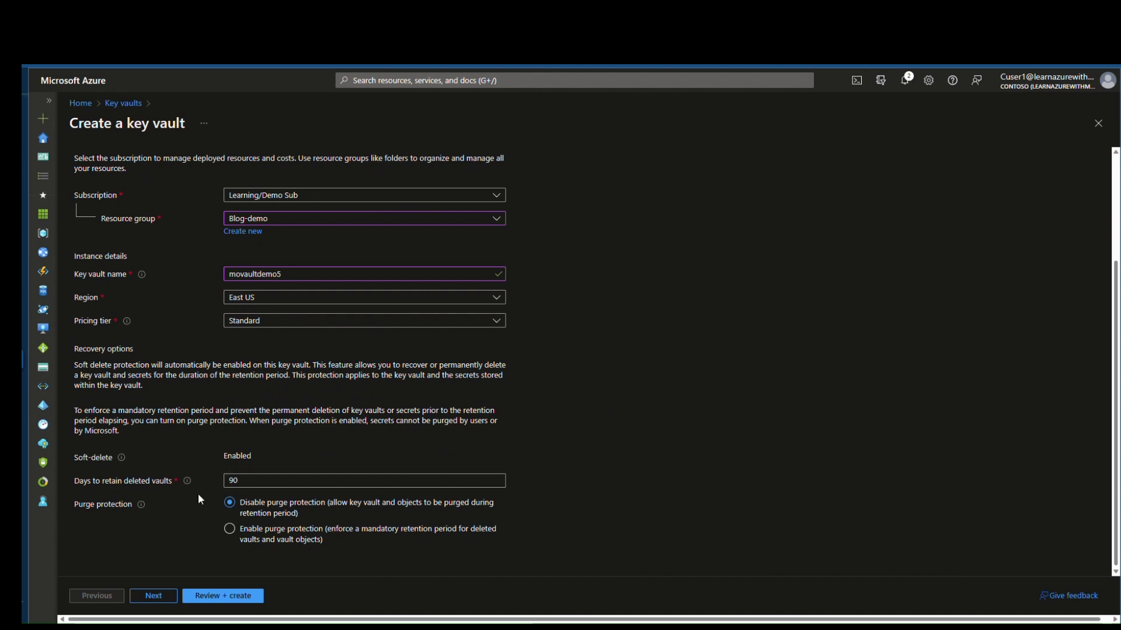
{"action": "left_click", "coordinate": [231, 531]}
{"action": "scroll", "coordinate": [648, 525], "scroll_direction": "down", "scroll_amount": 2}
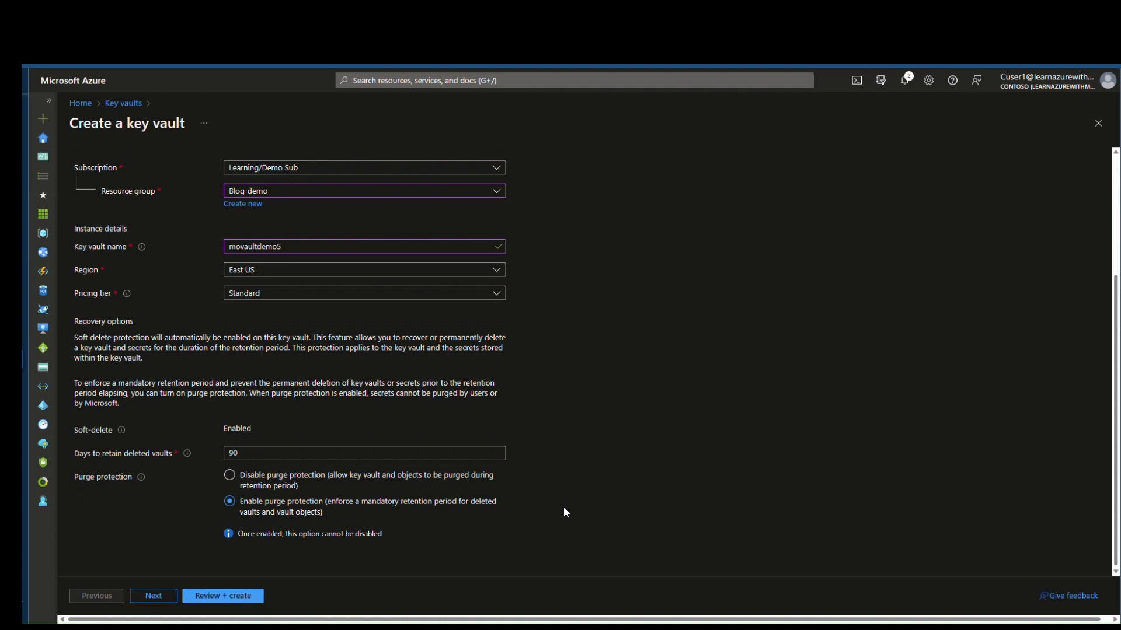
{"action": "left_click", "coordinate": [153, 597]}
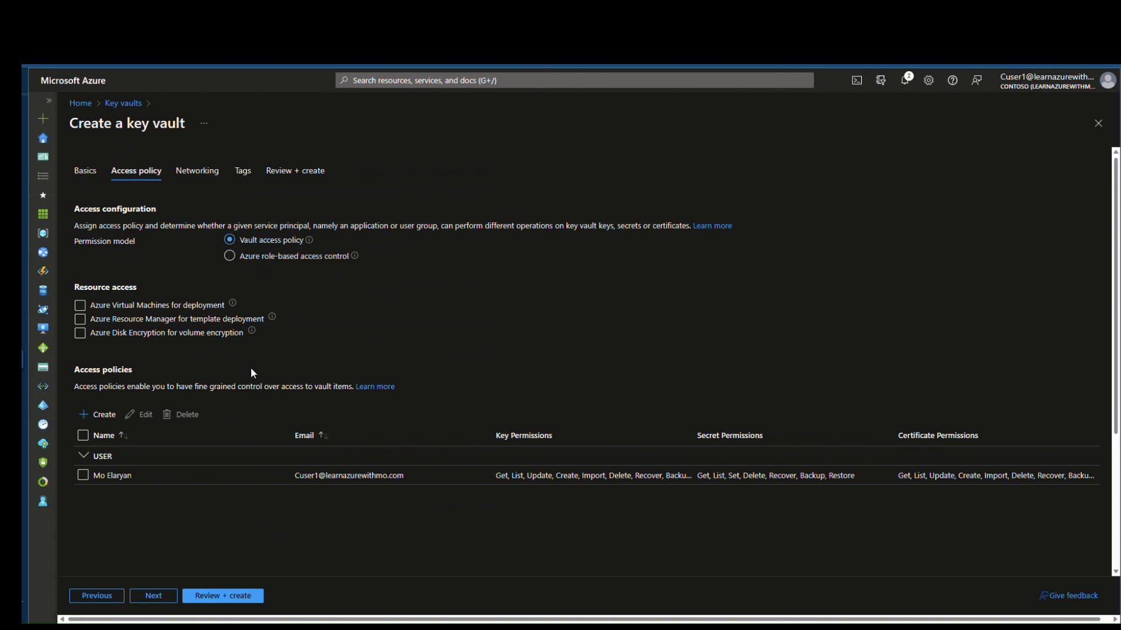
Step: Keep networking on public access from all networks and bring up the Review + create summary
{"action": "left_click", "coordinate": [157, 601]}
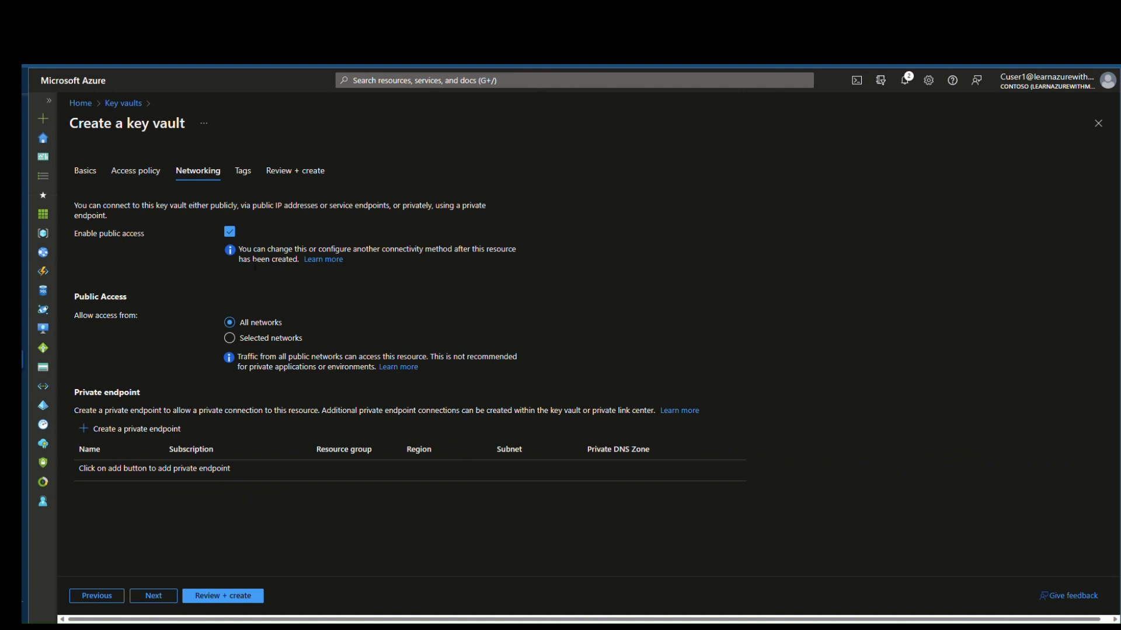
{"action": "left_click", "coordinate": [240, 234]}
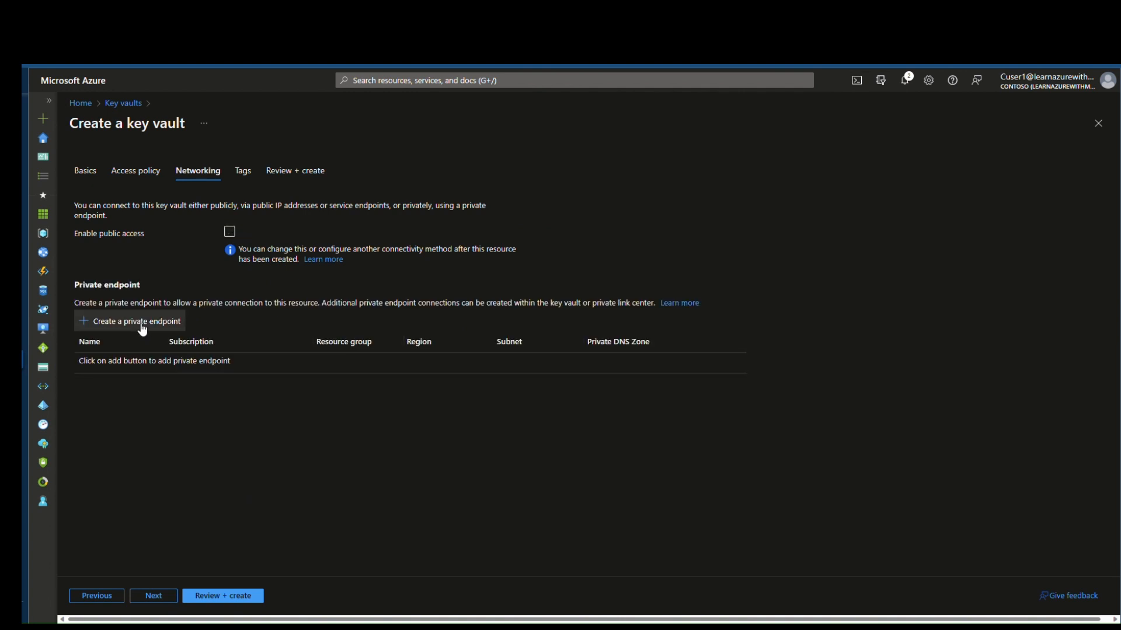
{"action": "left_click", "coordinate": [227, 232]}
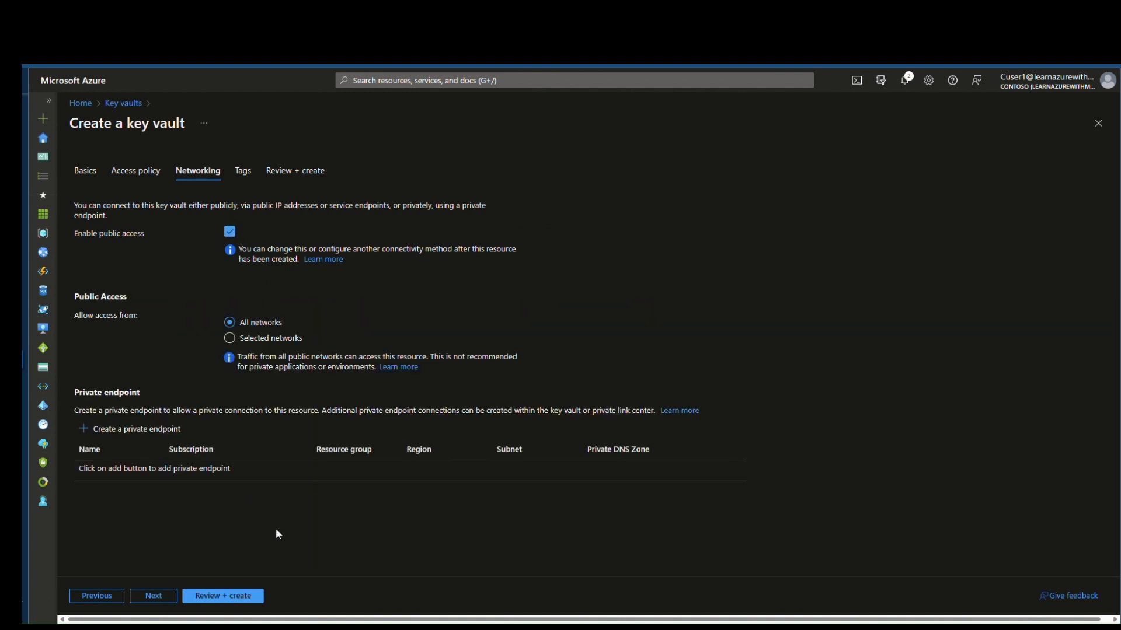
{"action": "left_click", "coordinate": [219, 596]}
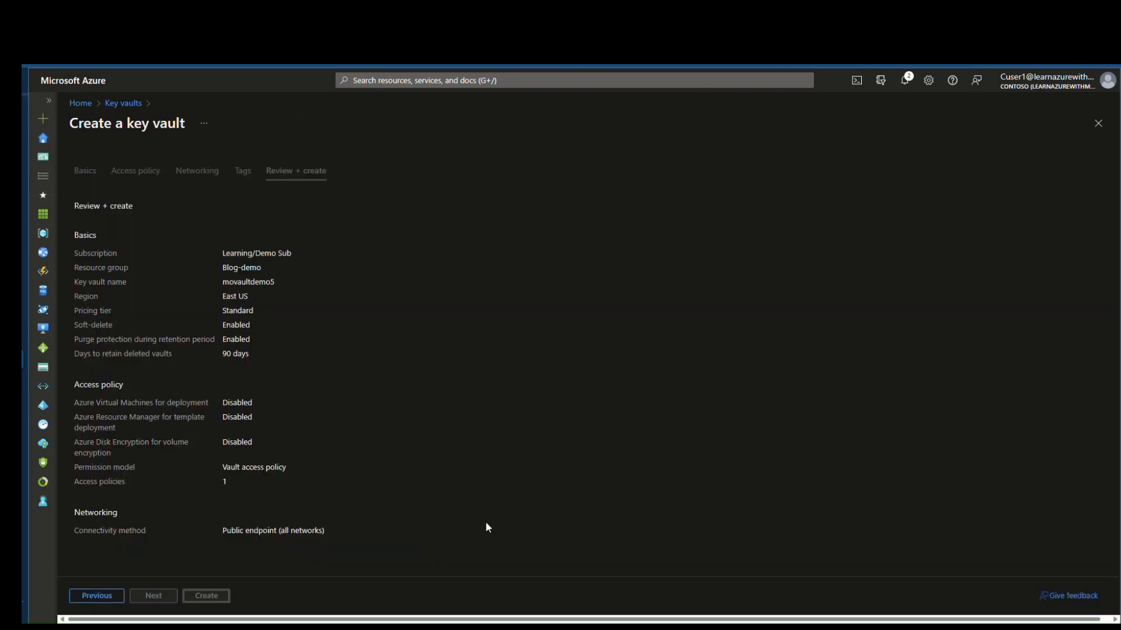
Step: Create the movaultdemo5 vault and open it once deployment succeeds
{"action": "left_click", "coordinate": [208, 595]}
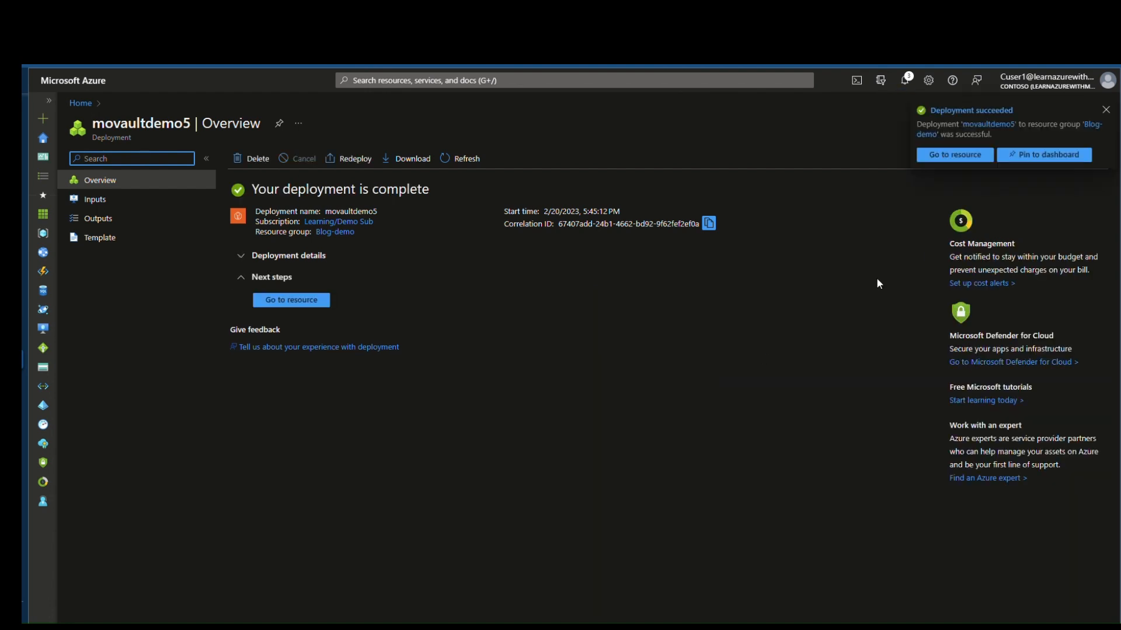
{"action": "left_click", "coordinate": [969, 155]}
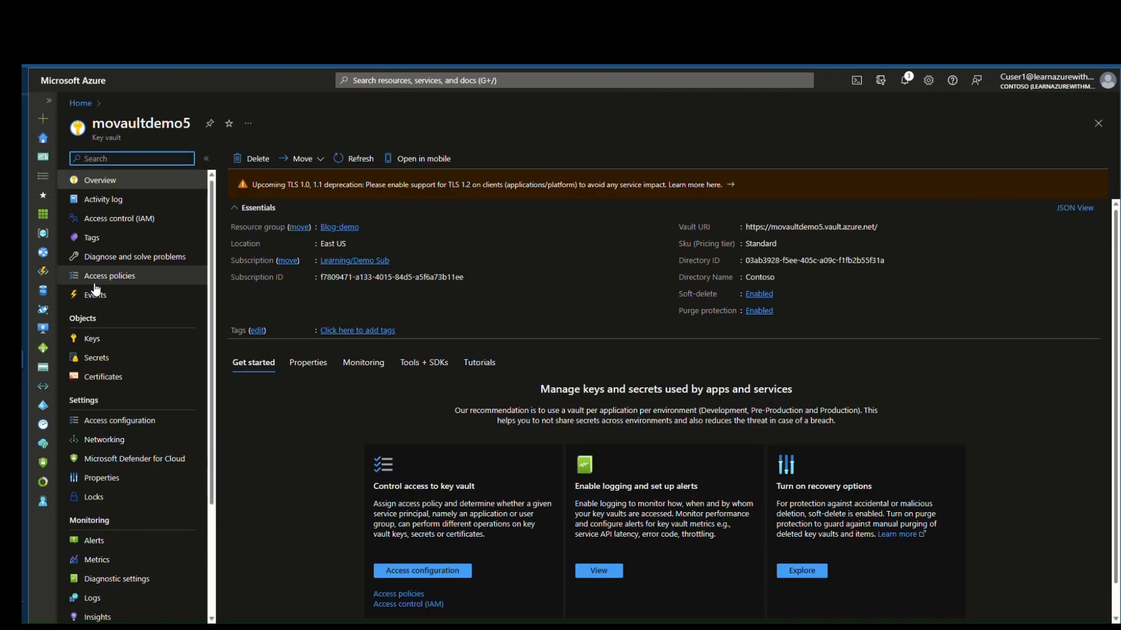
Step: Review the vault's access policies, generate key mokey1, then begin a new secret
{"action": "left_click", "coordinate": [111, 277]}
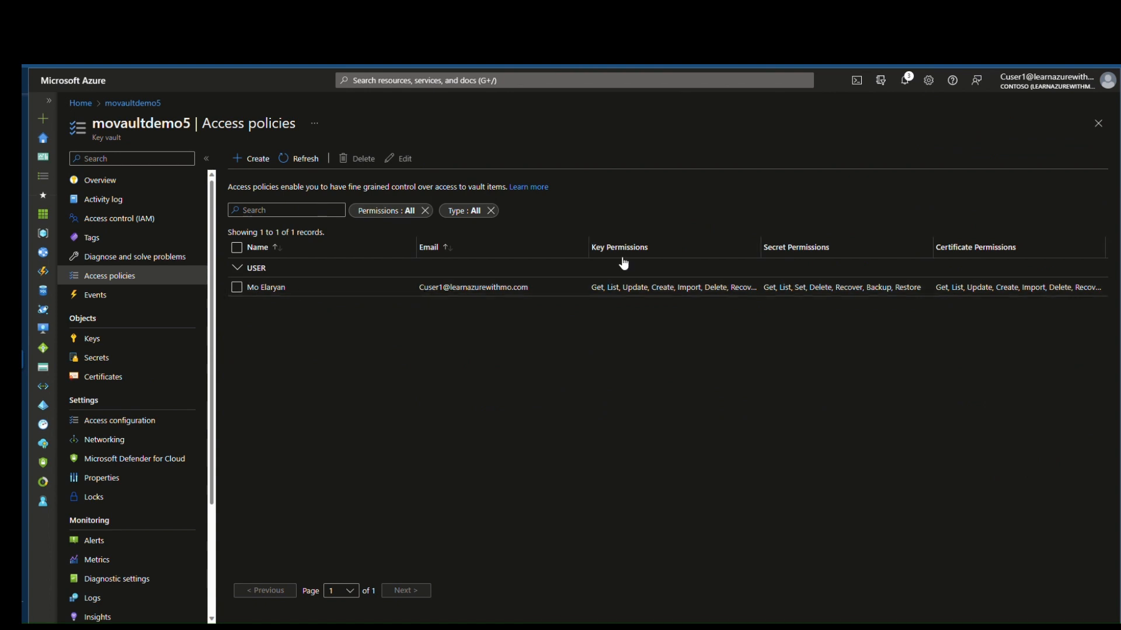
{"action": "left_click", "coordinate": [160, 344]}
{"action": "left_click", "coordinate": [277, 158]}
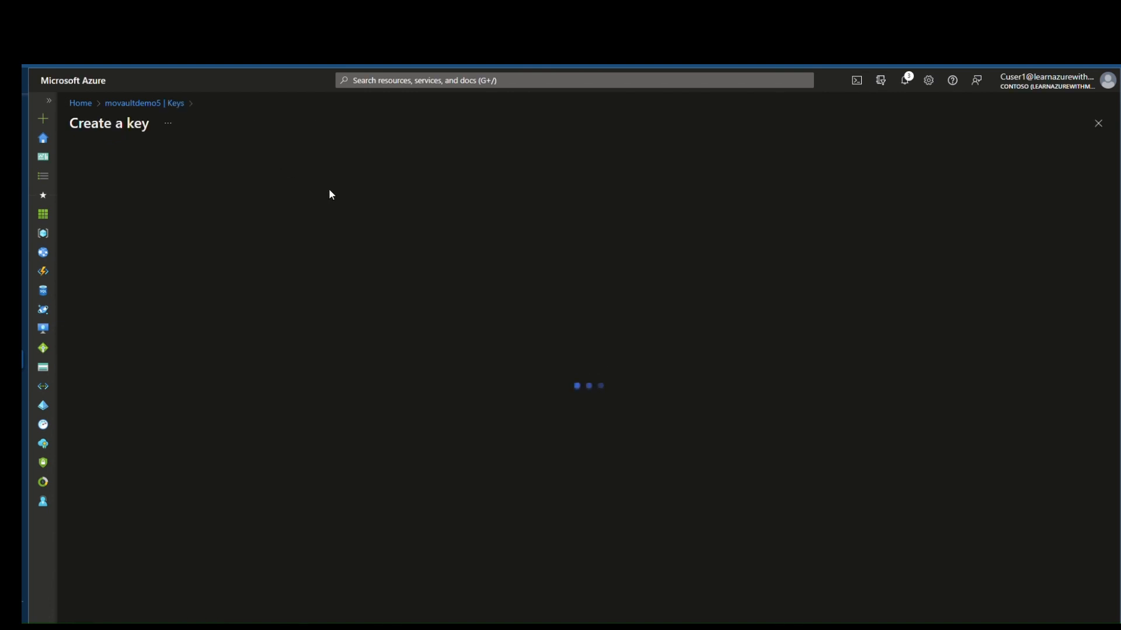
{"action": "left_click", "coordinate": [315, 201]}
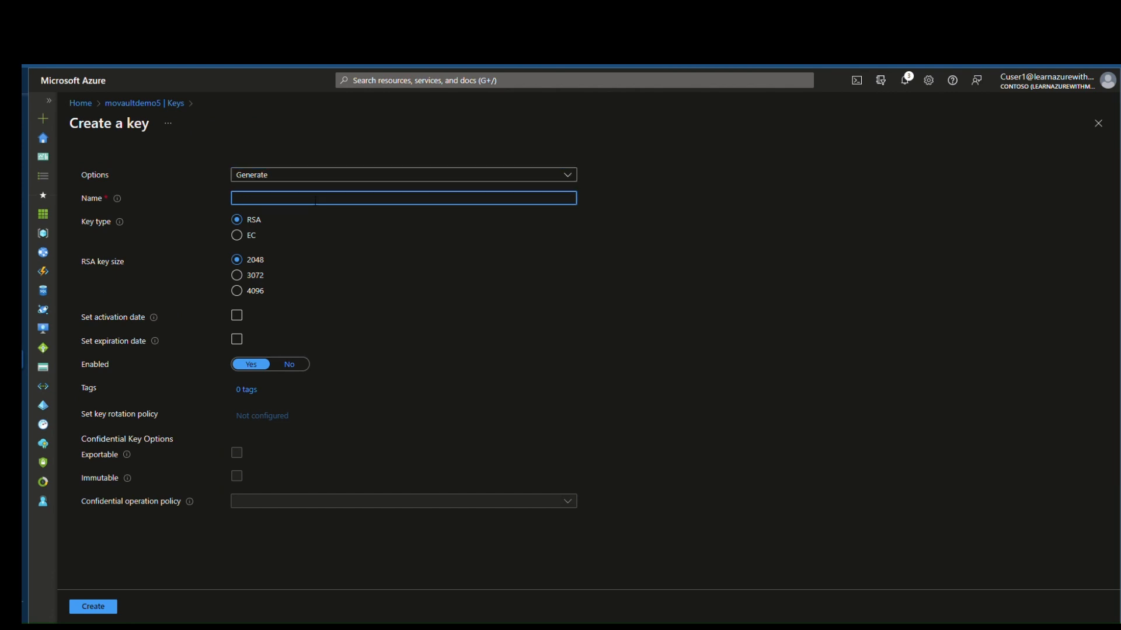
{"action": "type", "text": "mokey1"}
{"action": "left_click", "coordinate": [93, 607]}
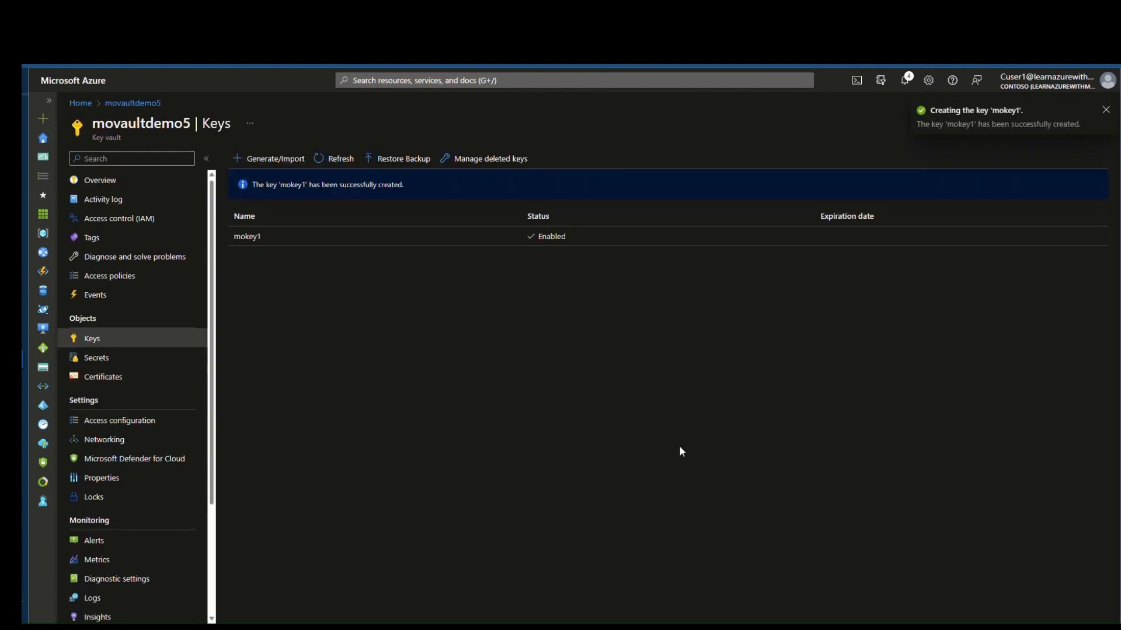
{"action": "left_click", "coordinate": [187, 366]}
{"action": "left_click", "coordinate": [270, 159]}
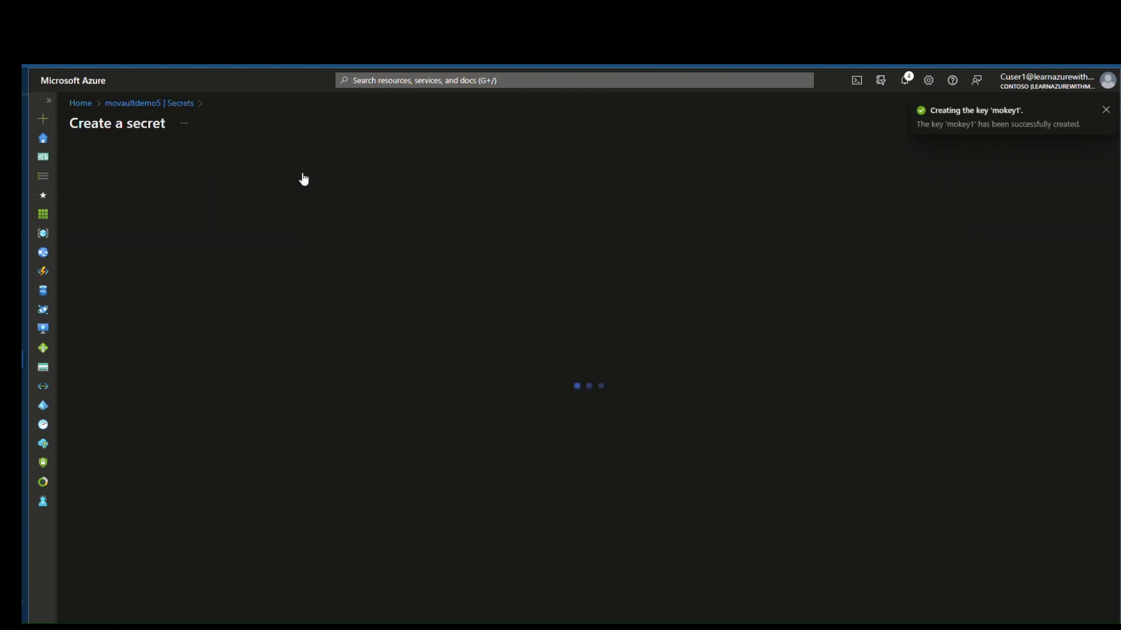
Step: Create secret mosecret1 with a secret value, then return to the Access policies page
{"action": "left_click", "coordinate": [280, 202]}
{"action": "type", "text": "mosecret1"}
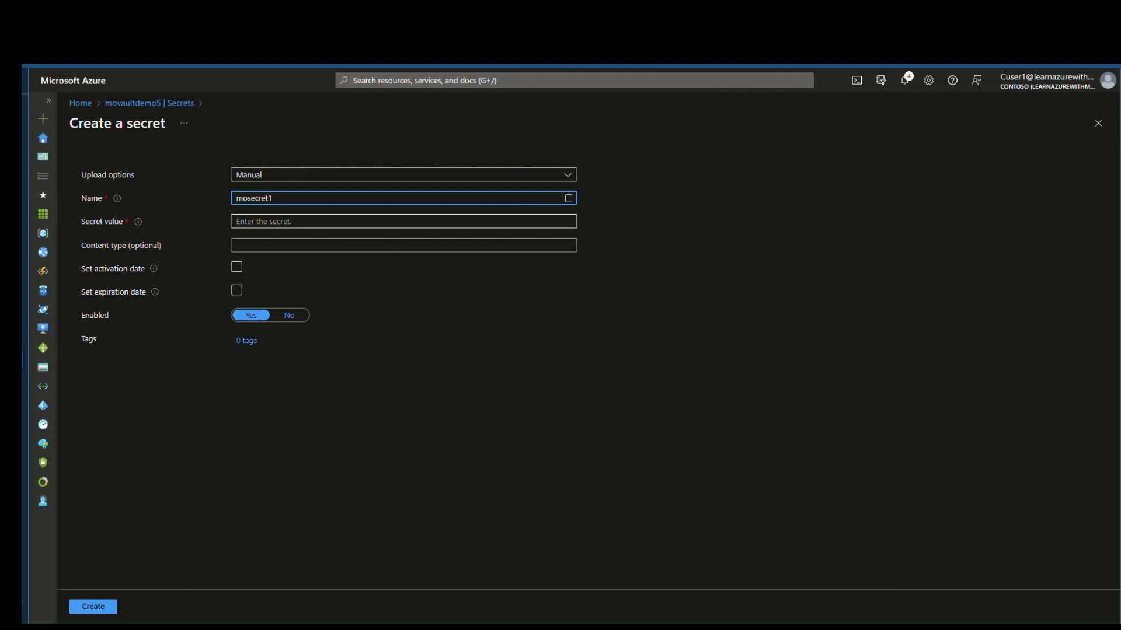
{"action": "left_click", "coordinate": [284, 221]}
{"action": "type", "text": "•••••••••"}
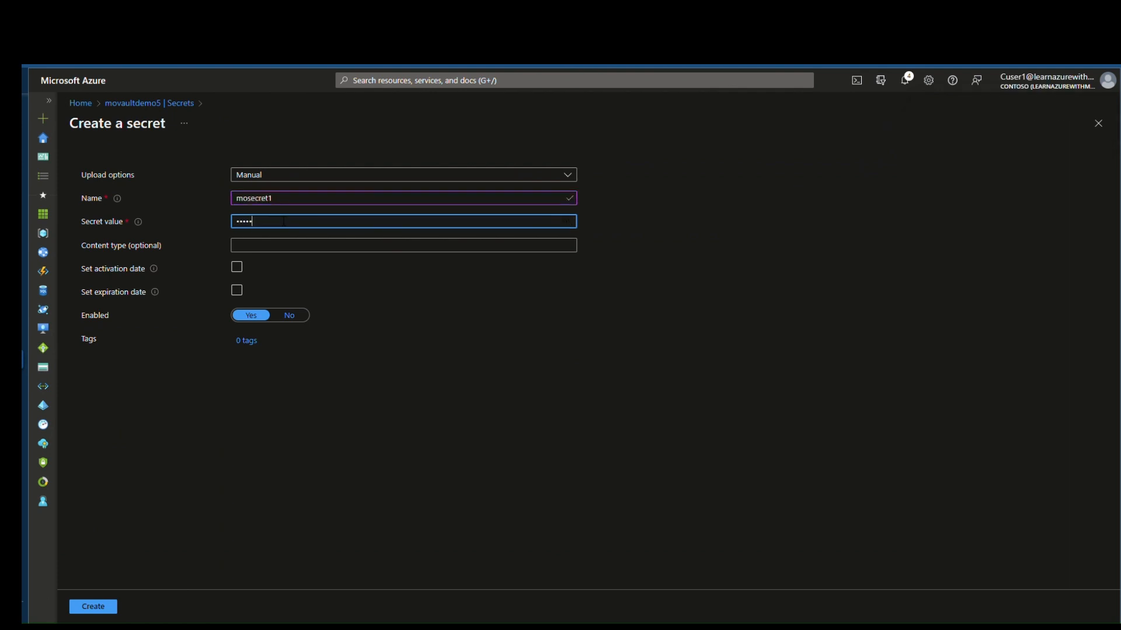
{"action": "left_click", "coordinate": [100, 603]}
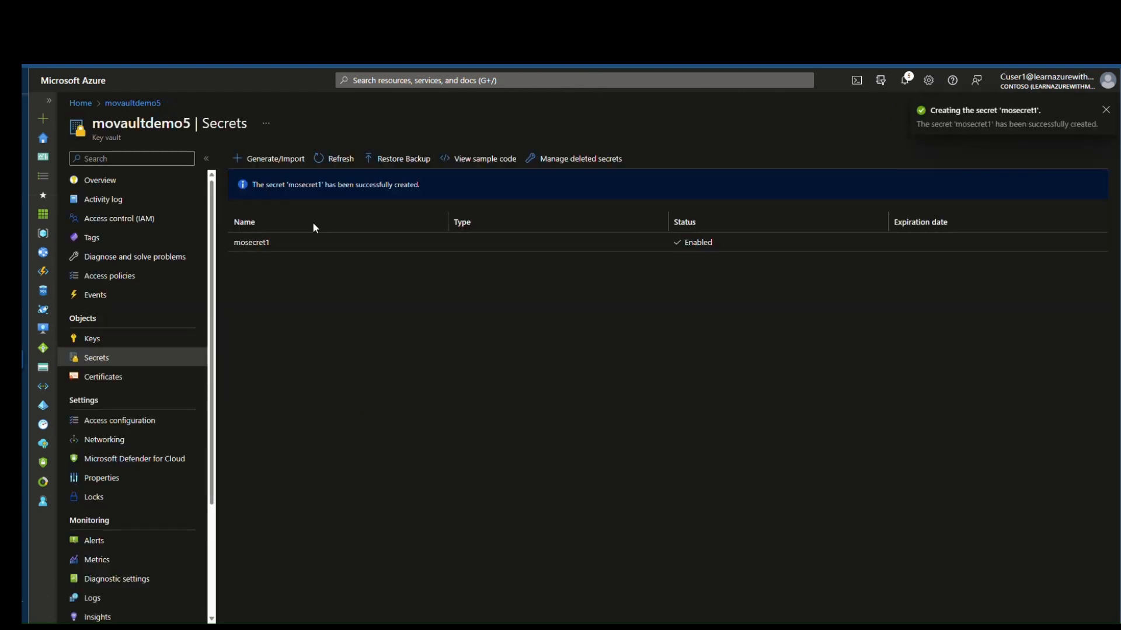
{"action": "left_click", "coordinate": [99, 339]}
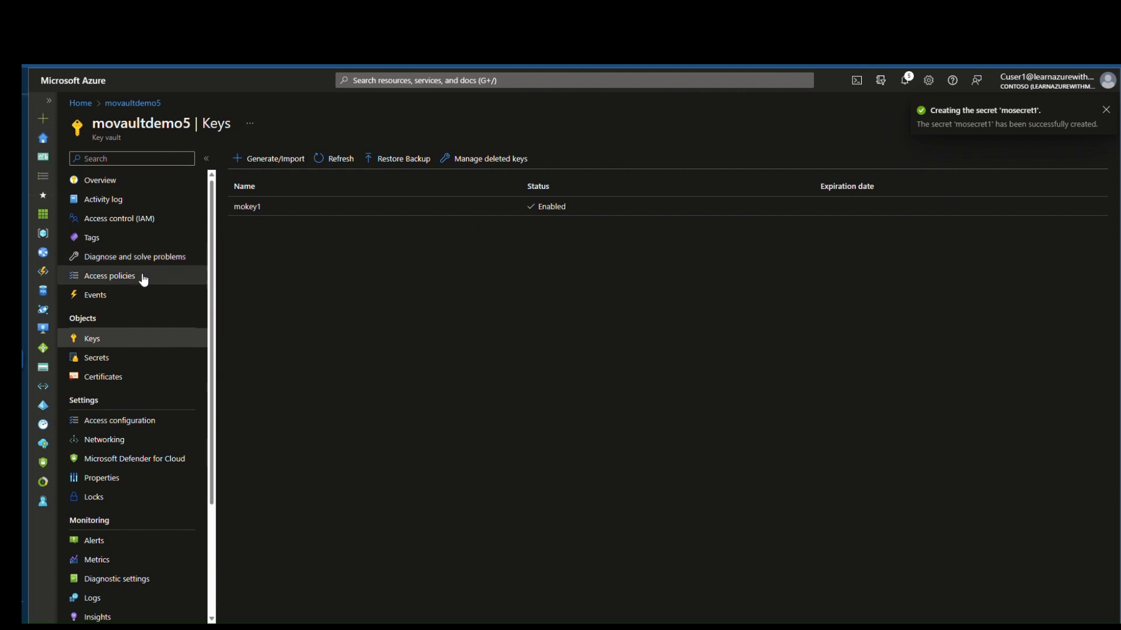
{"action": "left_click", "coordinate": [143, 280]}
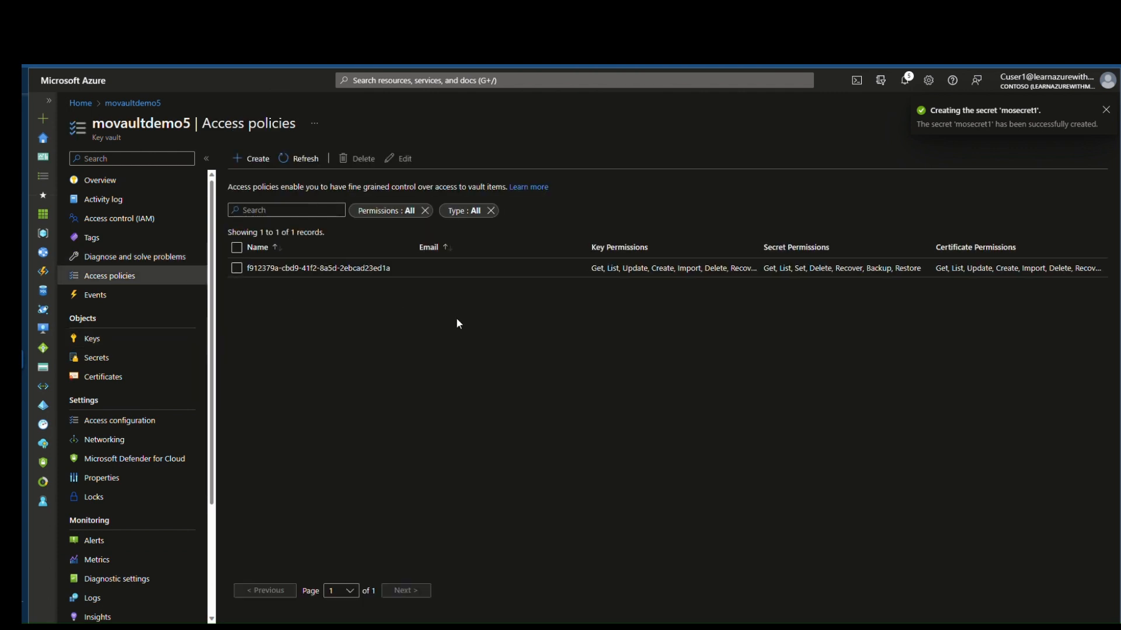
Step: Start a new access policy permitting key List and secret Get and List
{"action": "left_click", "coordinate": [256, 165]}
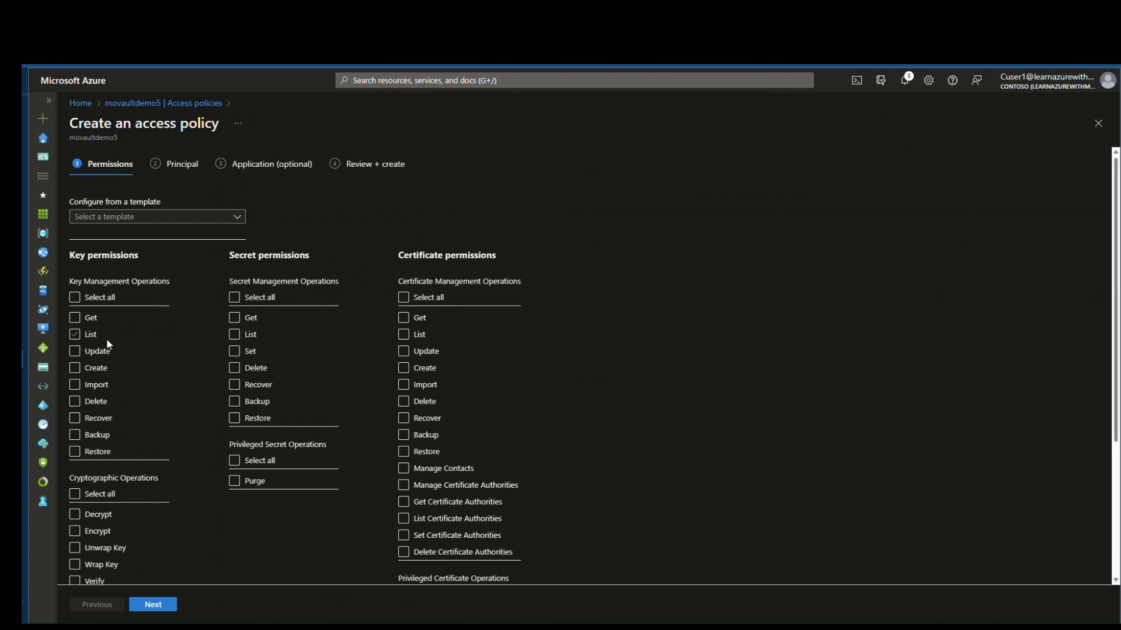
{"action": "left_click", "coordinate": [83, 298]}
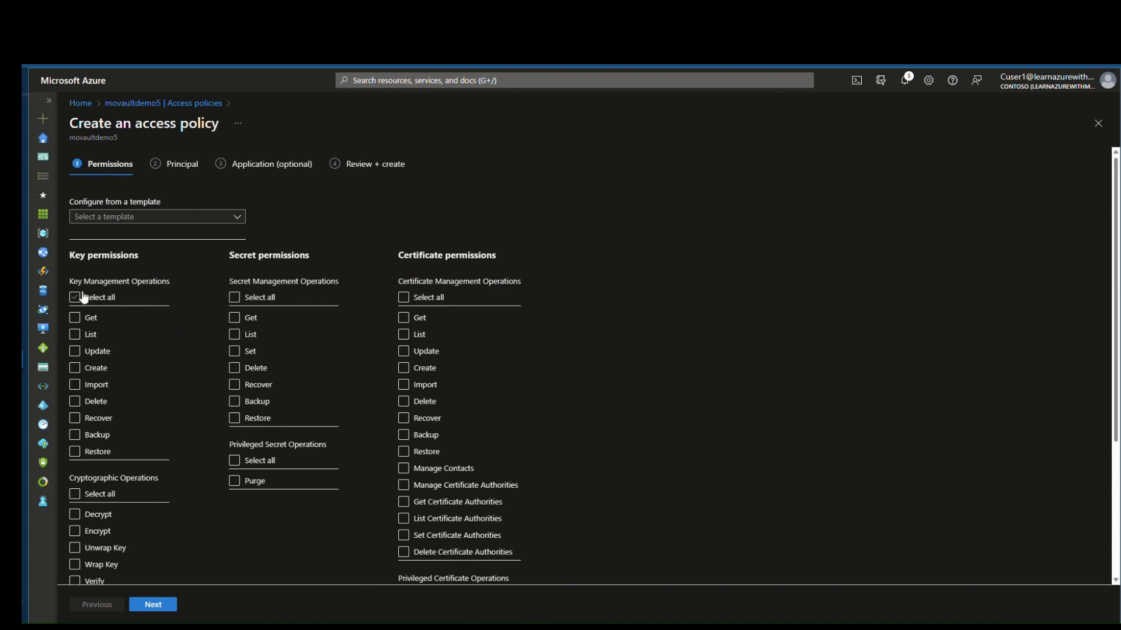
{"action": "left_click", "coordinate": [75, 334]}
{"action": "left_click", "coordinate": [236, 318]}
{"action": "left_click", "coordinate": [234, 335]}
{"action": "left_click", "coordinate": [165, 605]}
Step: Assign the policy to the Blog demo user and create it
{"action": "left_click", "coordinate": [178, 245]}
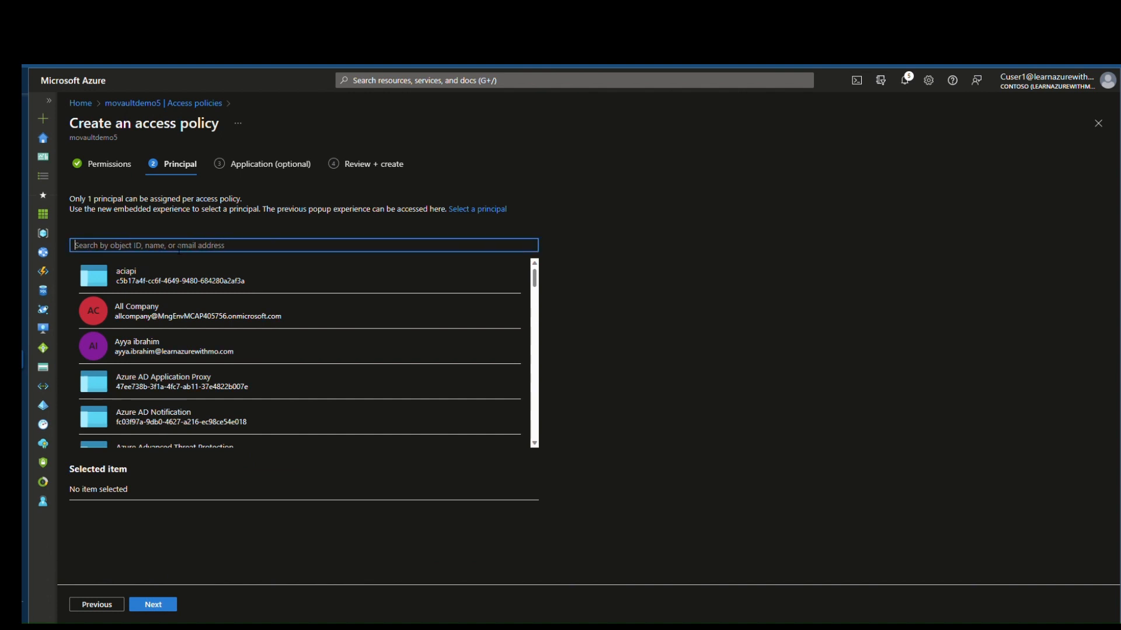
{"action": "type", "text": "cuser2"}
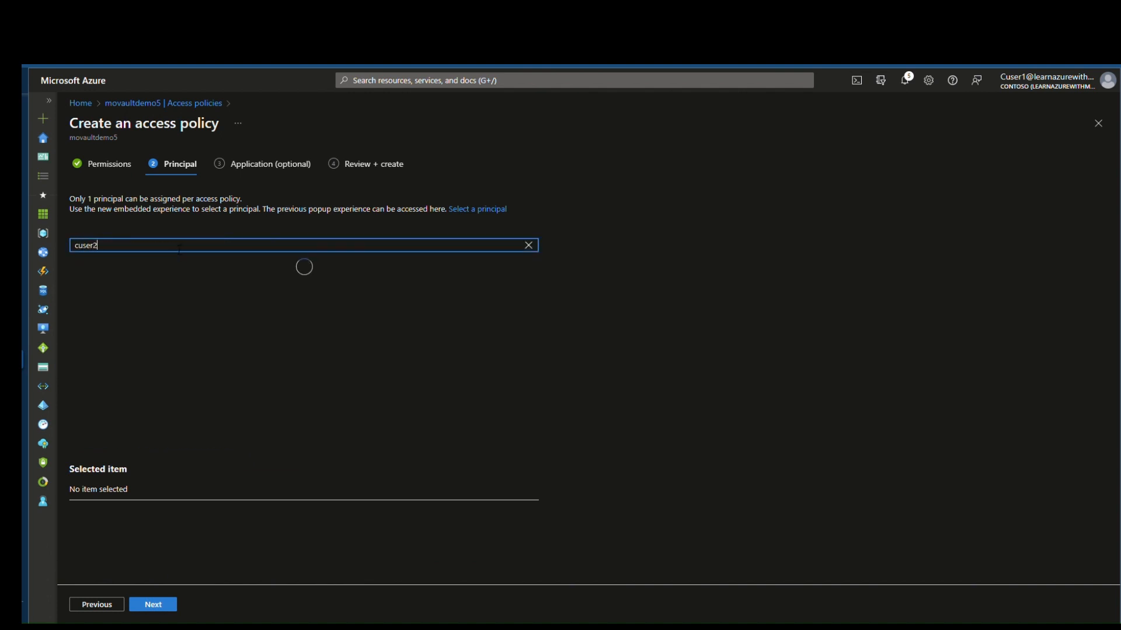
{"action": "left_click", "coordinate": [184, 276]}
{"action": "left_click", "coordinate": [154, 608]}
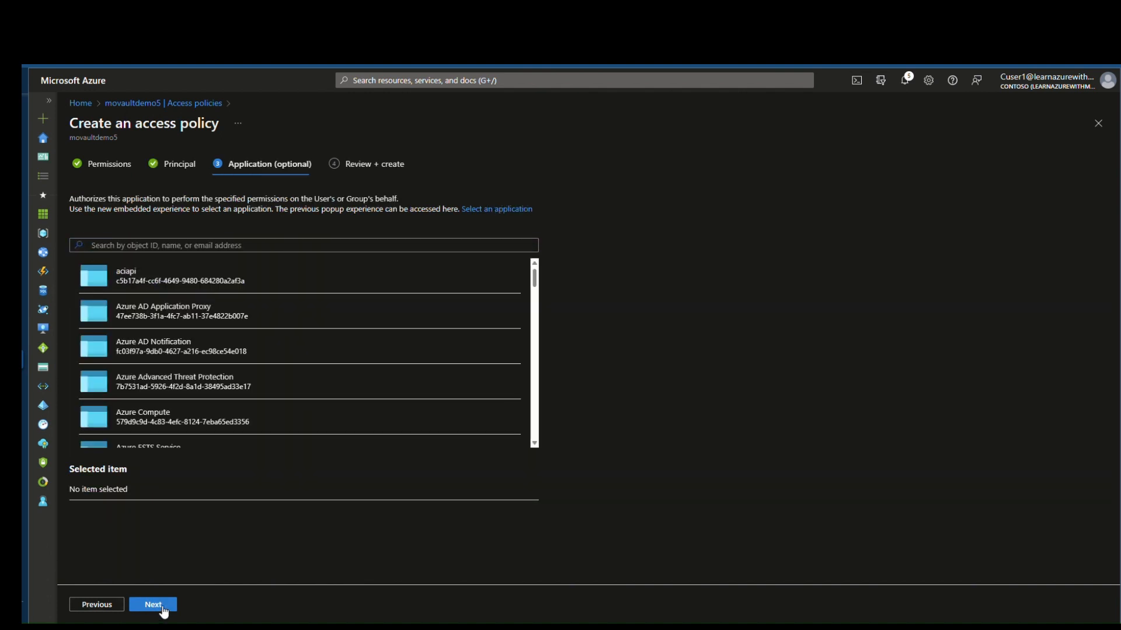
{"action": "left_click", "coordinate": [145, 611]}
{"action": "left_click", "coordinate": [153, 608]}
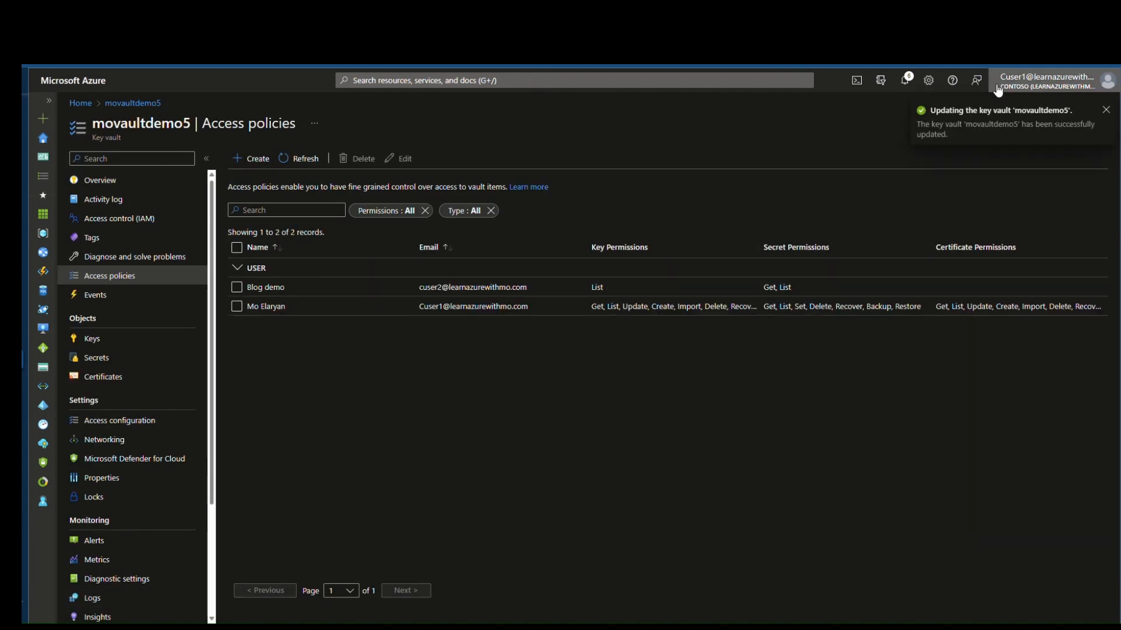
{"action": "left_click", "coordinate": [1042, 81]}
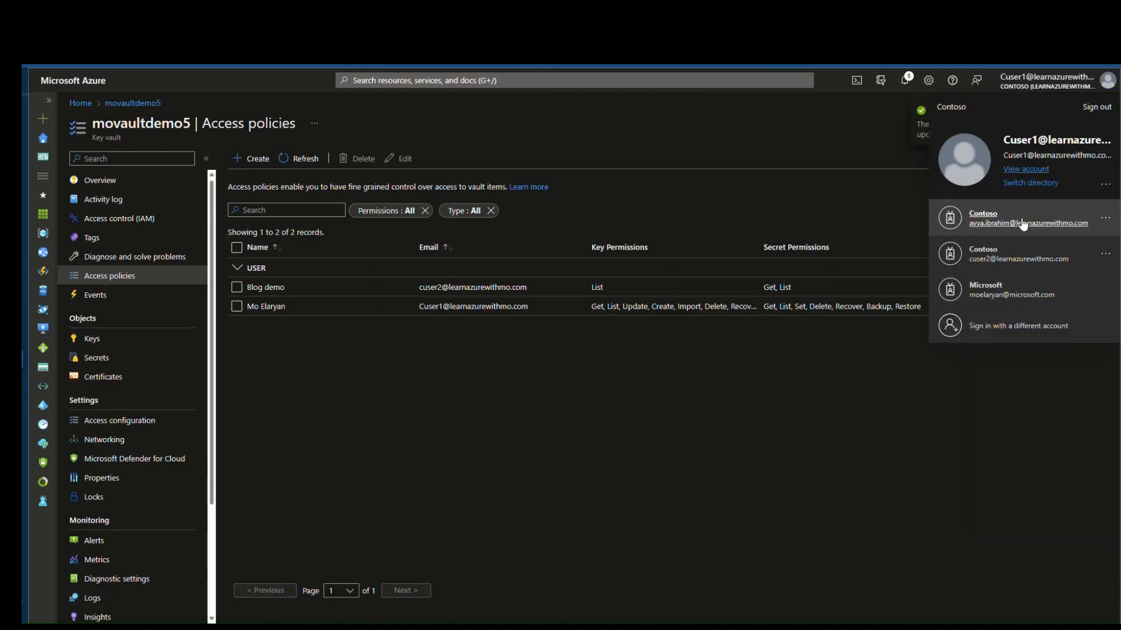
Step: Sign in as the second test user and open the movaultdemo5 vault
{"action": "left_click", "coordinate": [999, 261]}
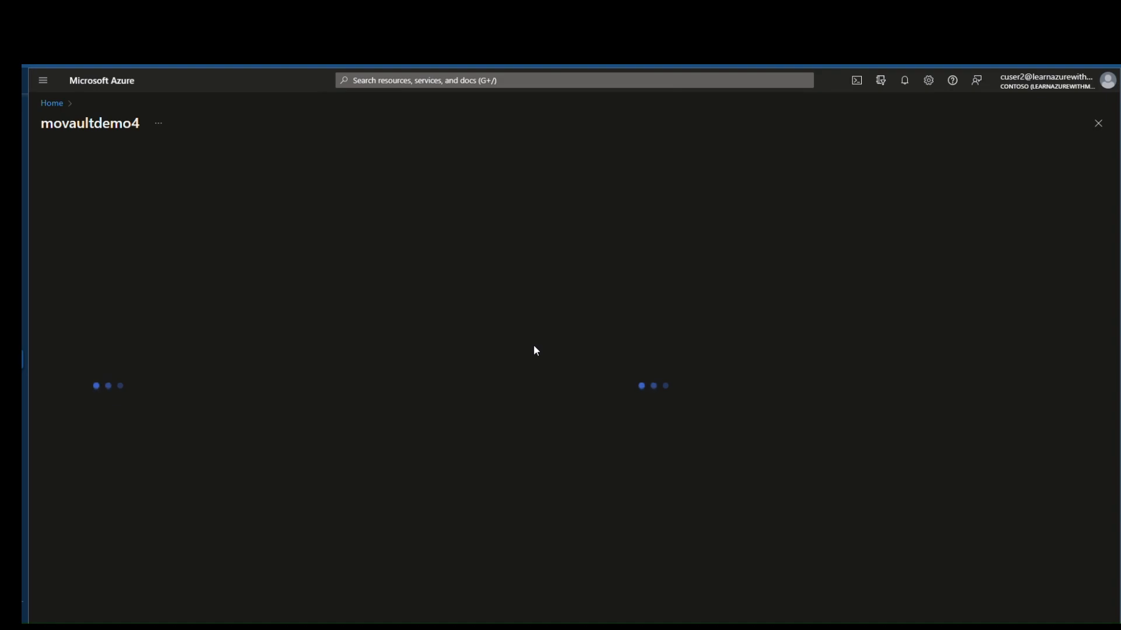
{"action": "left_click", "coordinate": [52, 103]}
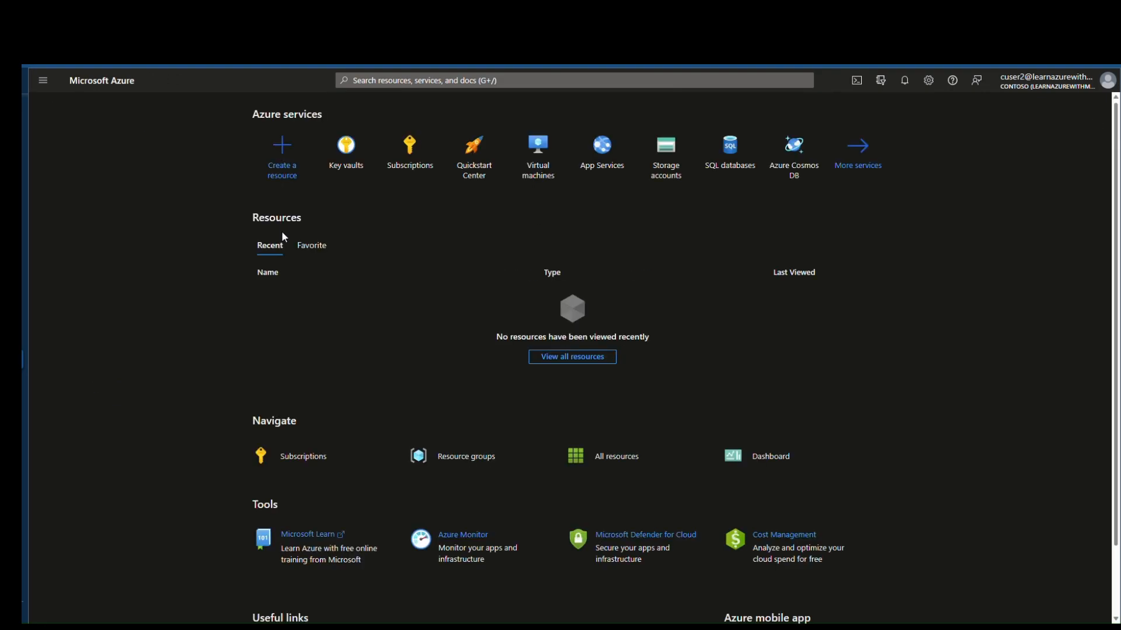
{"action": "left_click", "coordinate": [346, 149]}
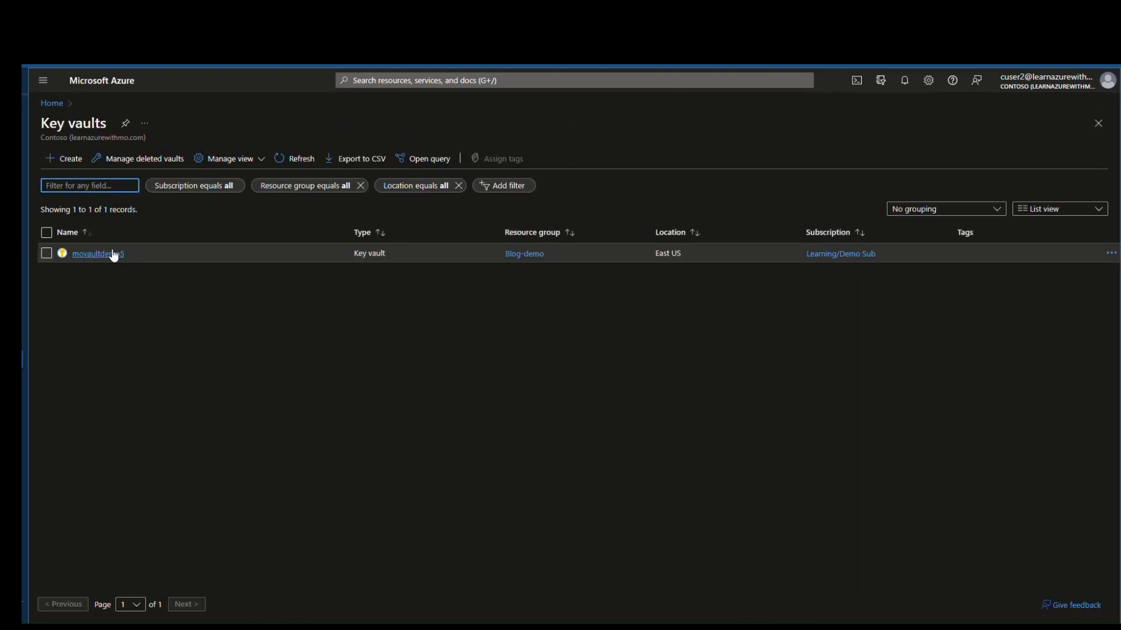
{"action": "left_click", "coordinate": [99, 254]}
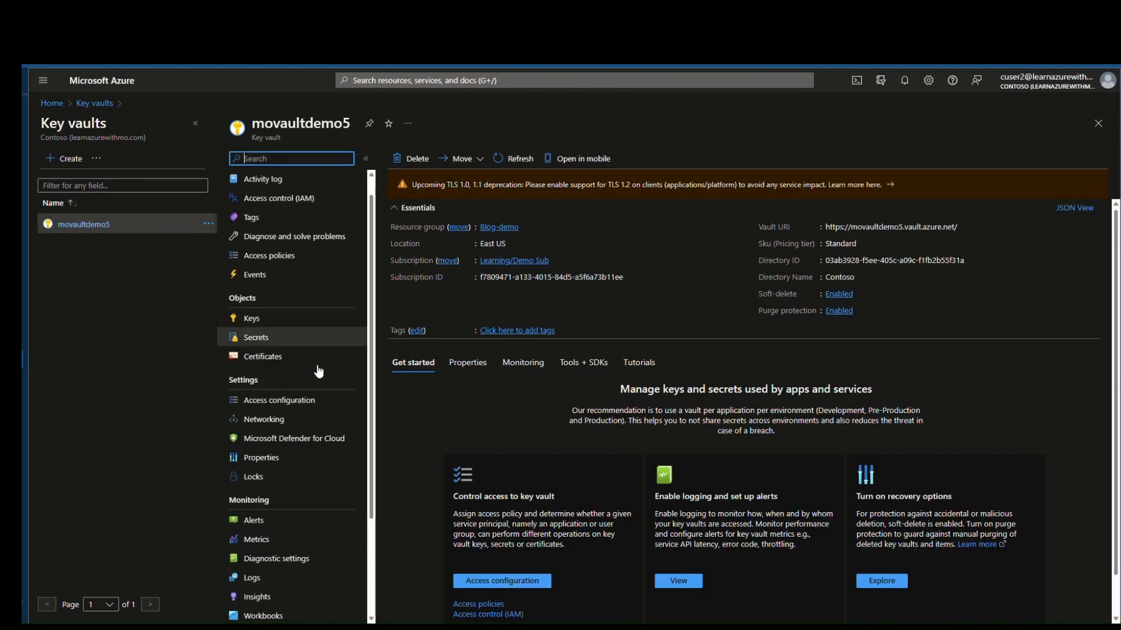
Step: Inspect key mokey1's versions, where a warning says Get isn't enabled
{"action": "left_click", "coordinate": [286, 321]}
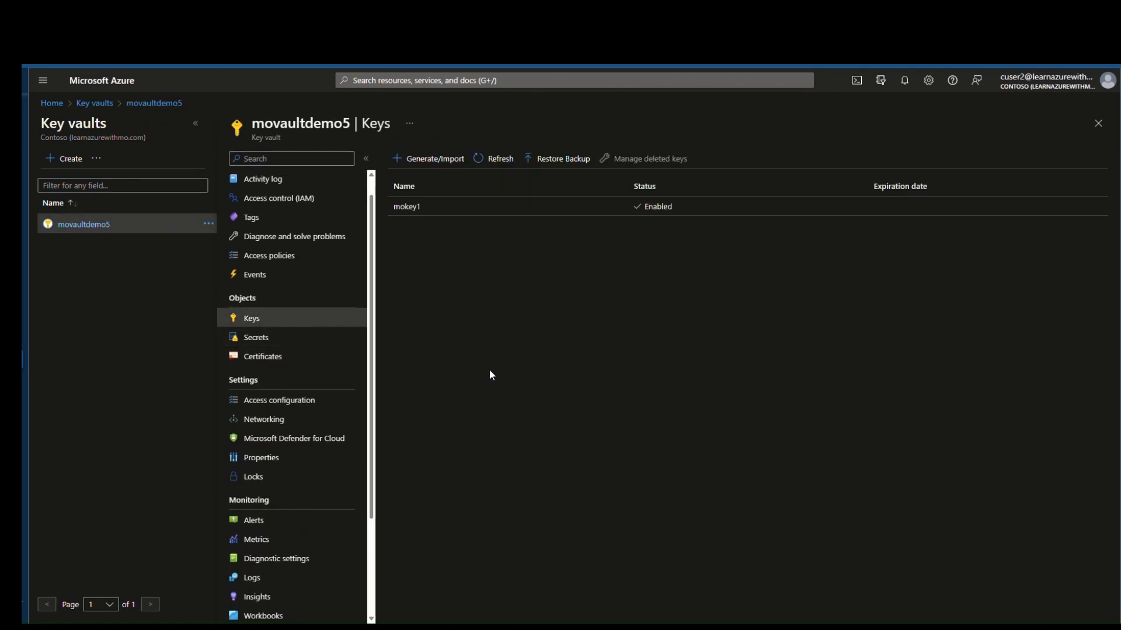
{"action": "left_click", "coordinate": [473, 212]}
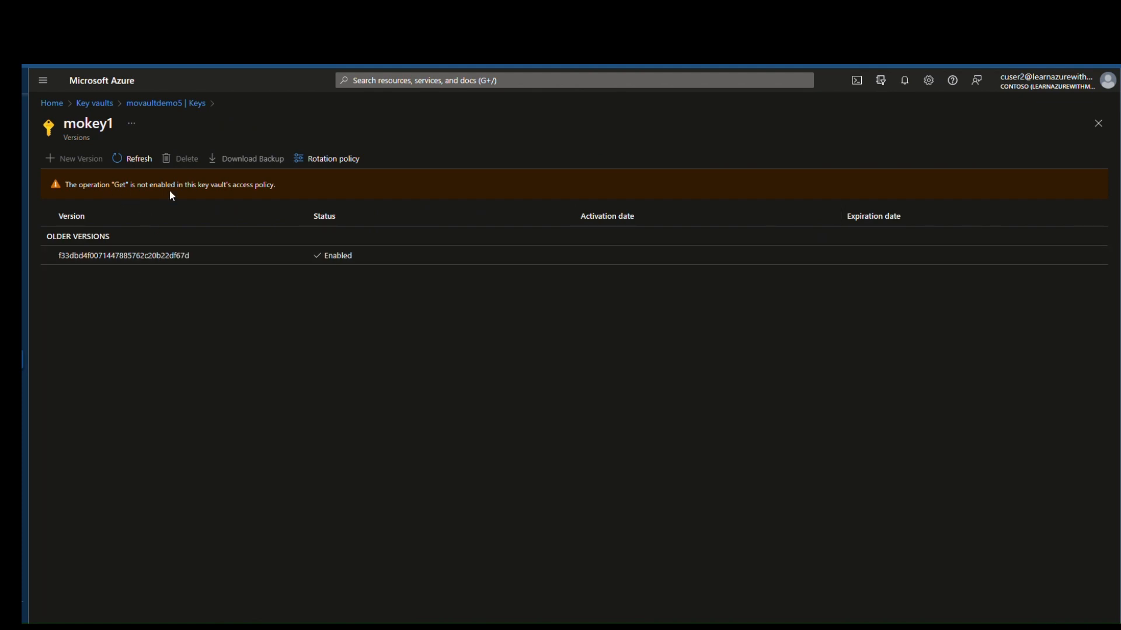
{"action": "left_click_drag", "start_coordinate": [278, 189], "coordinate": [64, 194]}
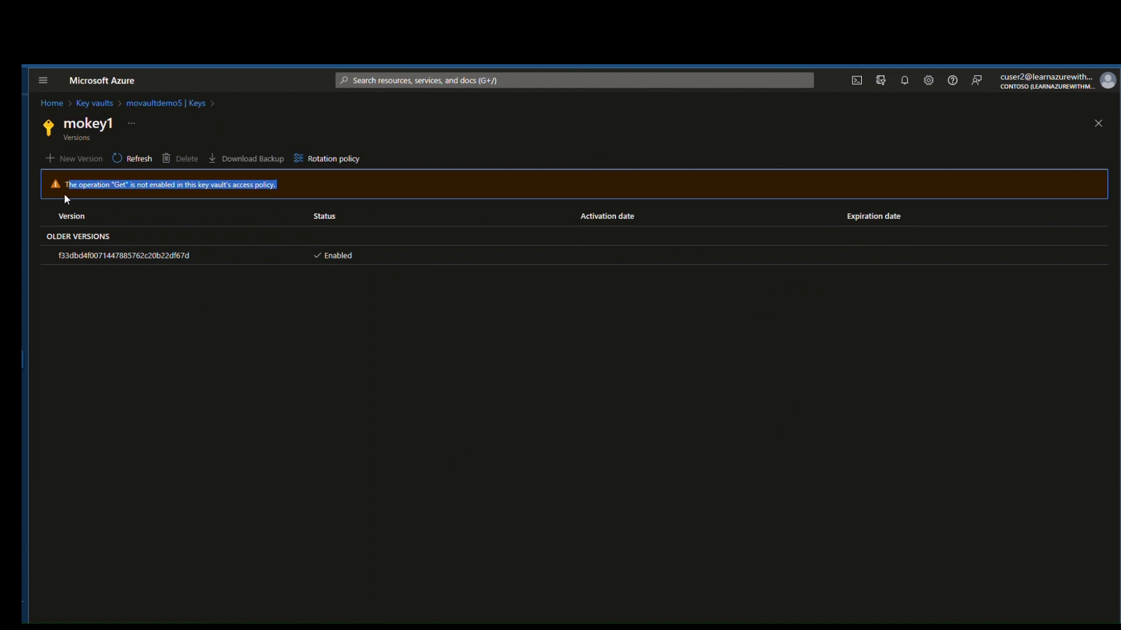
{"action": "left_click", "coordinate": [186, 256]}
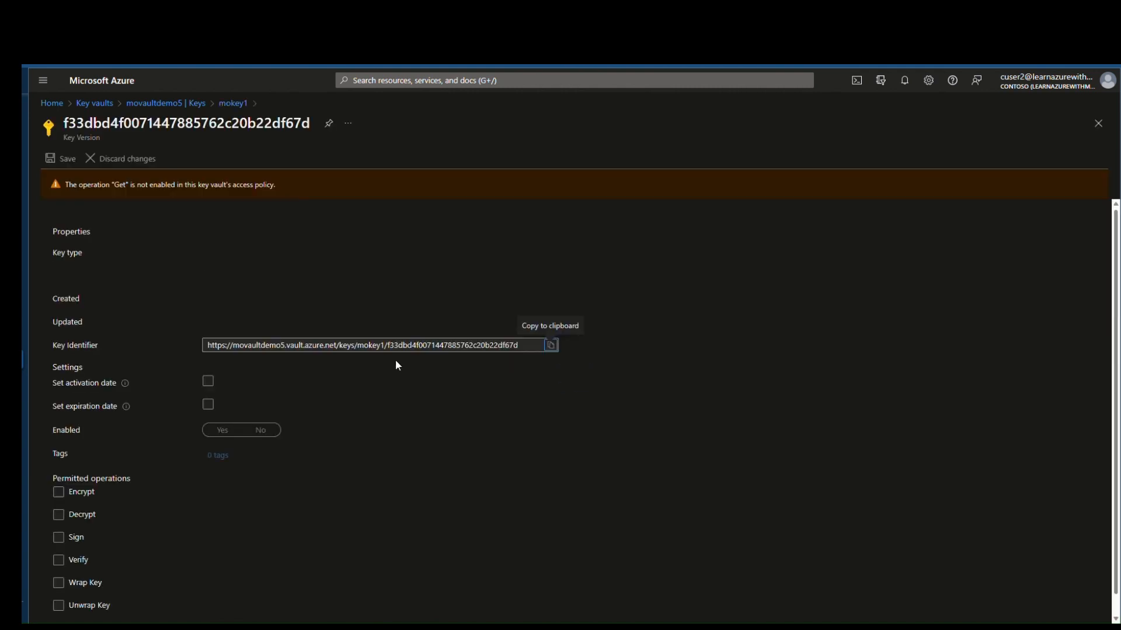
{"action": "left_click", "coordinate": [231, 104]}
{"action": "left_click", "coordinate": [179, 108]}
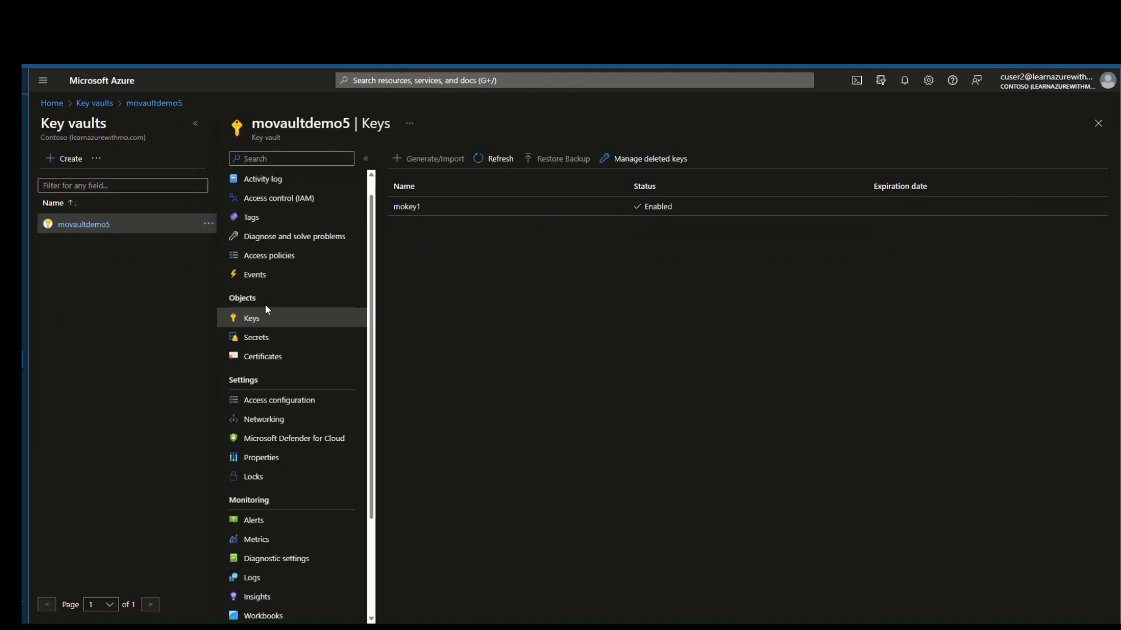
Step: Reveal and re-mask mosecret1's current value, then return to the Key vaults list
{"action": "left_click", "coordinate": [281, 343]}
{"action": "left_click", "coordinate": [467, 218]}
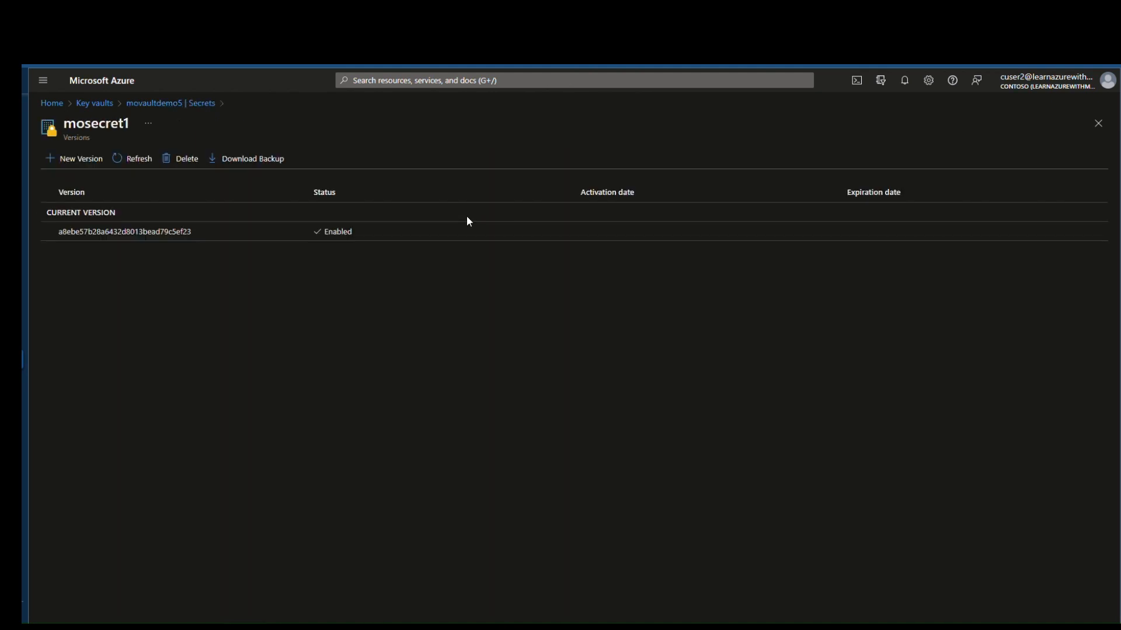
{"action": "left_click", "coordinate": [194, 235]}
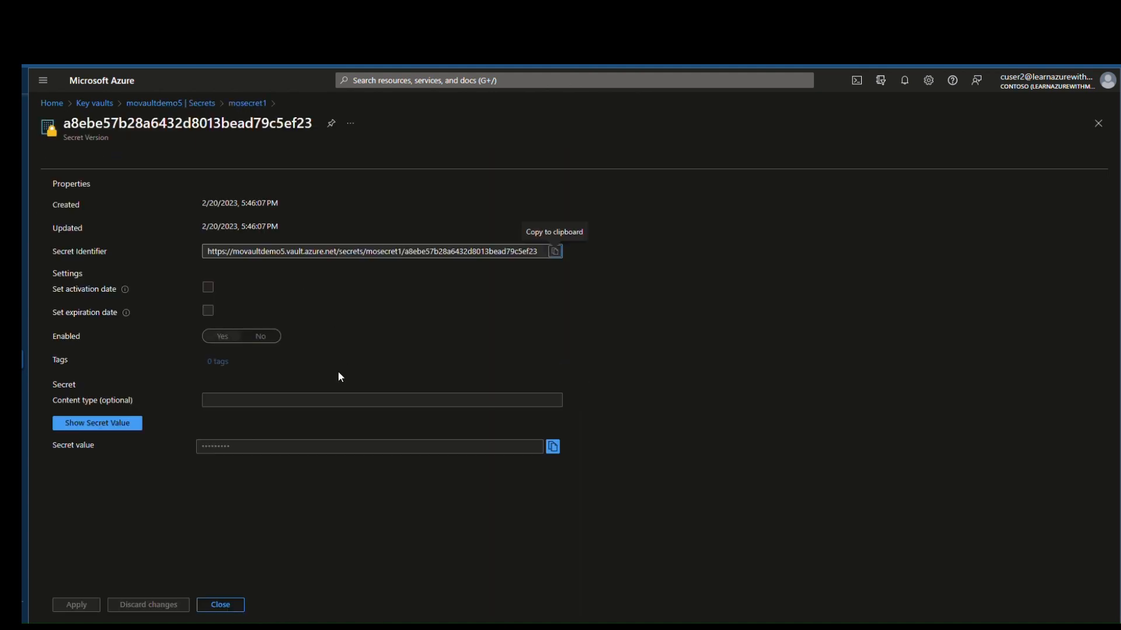
{"action": "left_click", "coordinate": [122, 431]}
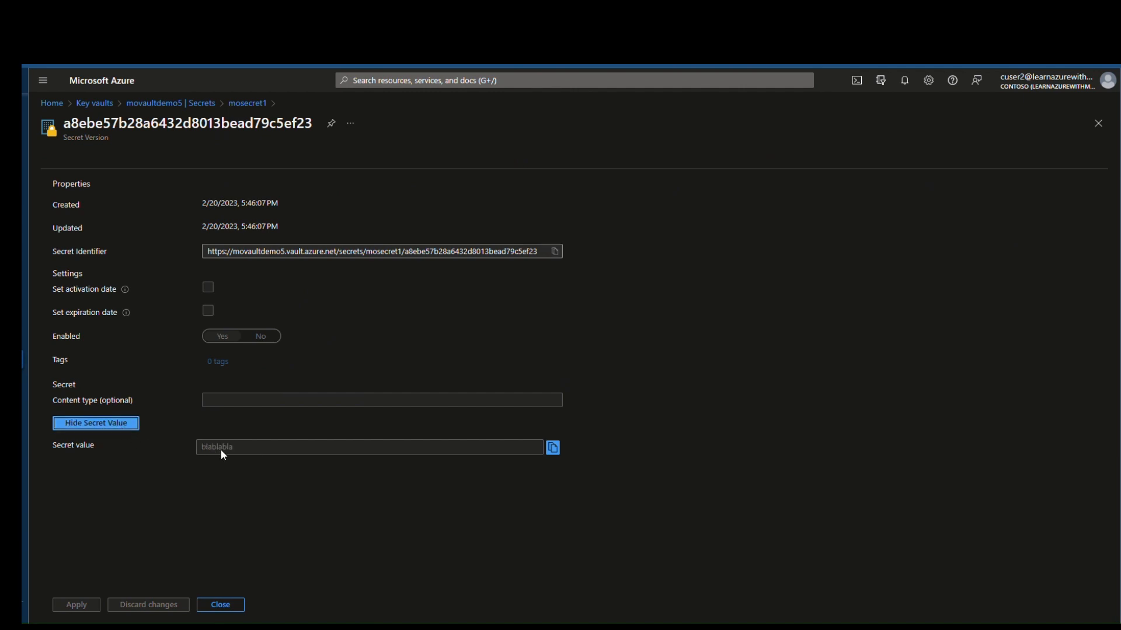
{"action": "left_click", "coordinate": [115, 431]}
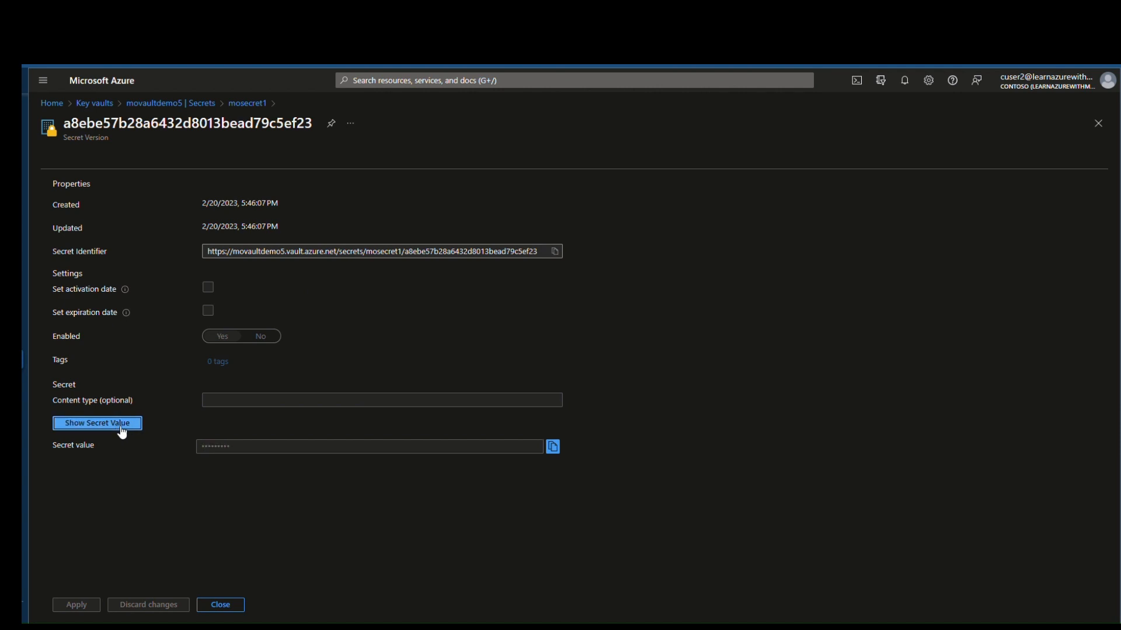
{"action": "left_click", "coordinate": [212, 107]}
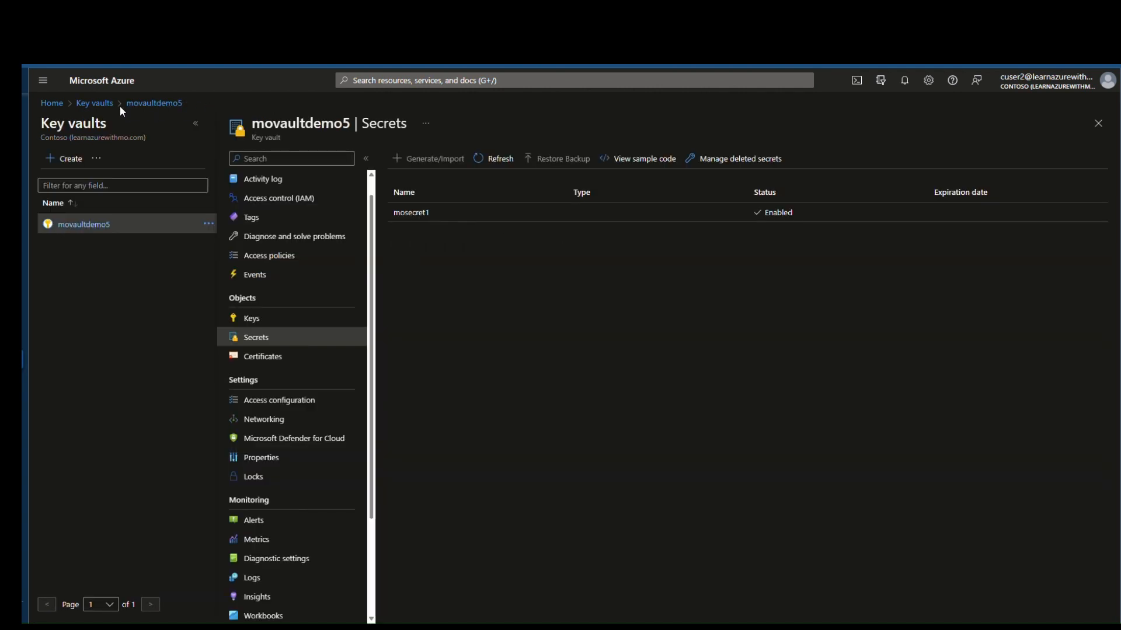
{"action": "left_click", "coordinate": [92, 105]}
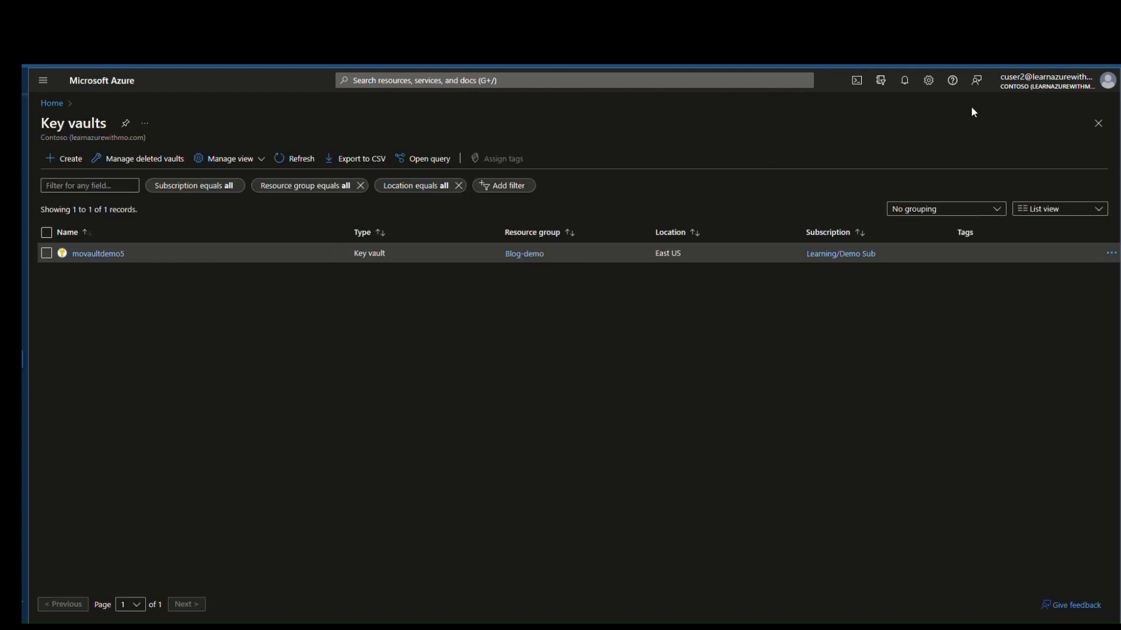
Step: Switch to the other Contoso account and open movaultdemo5's Access configuration
{"action": "left_click", "coordinate": [992, 83]}
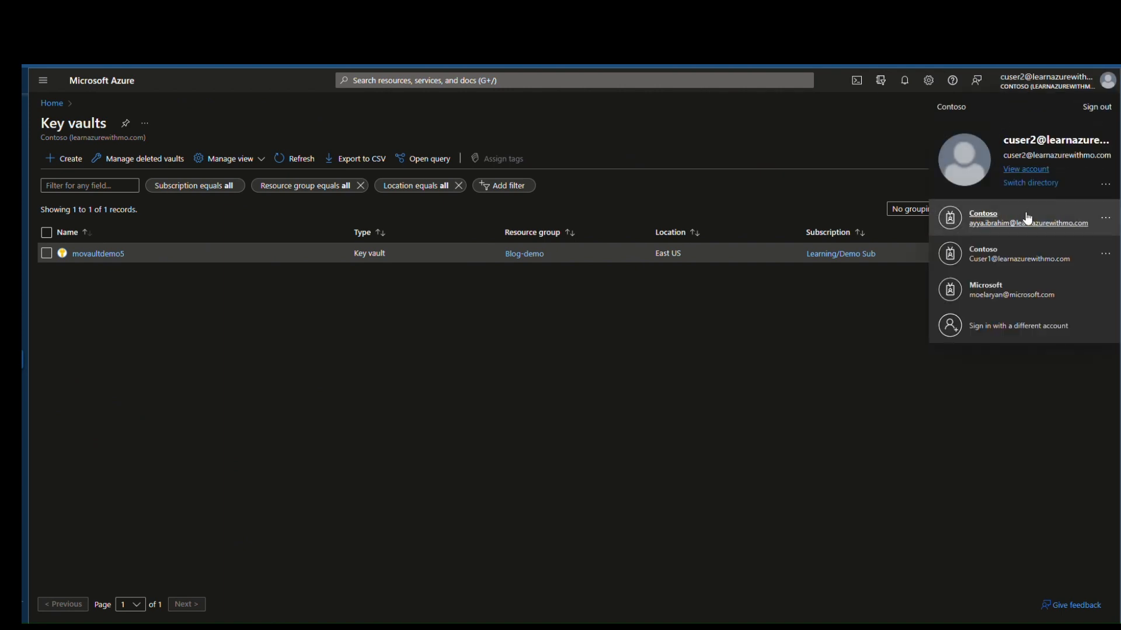
{"action": "left_click", "coordinate": [1022, 255]}
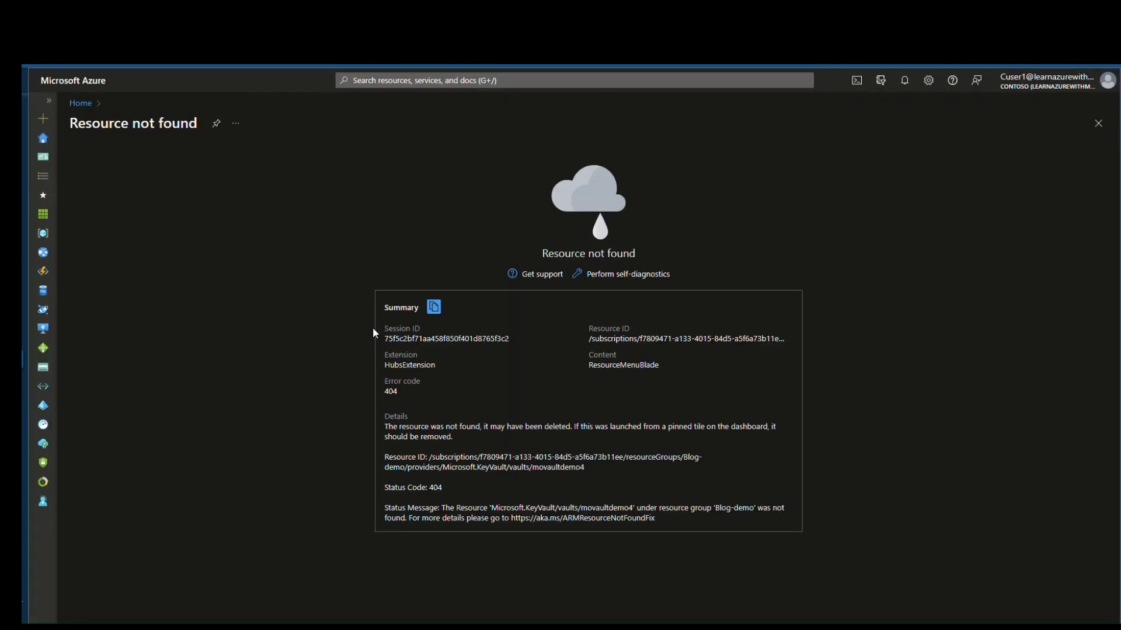
{"action": "left_click", "coordinate": [80, 104]}
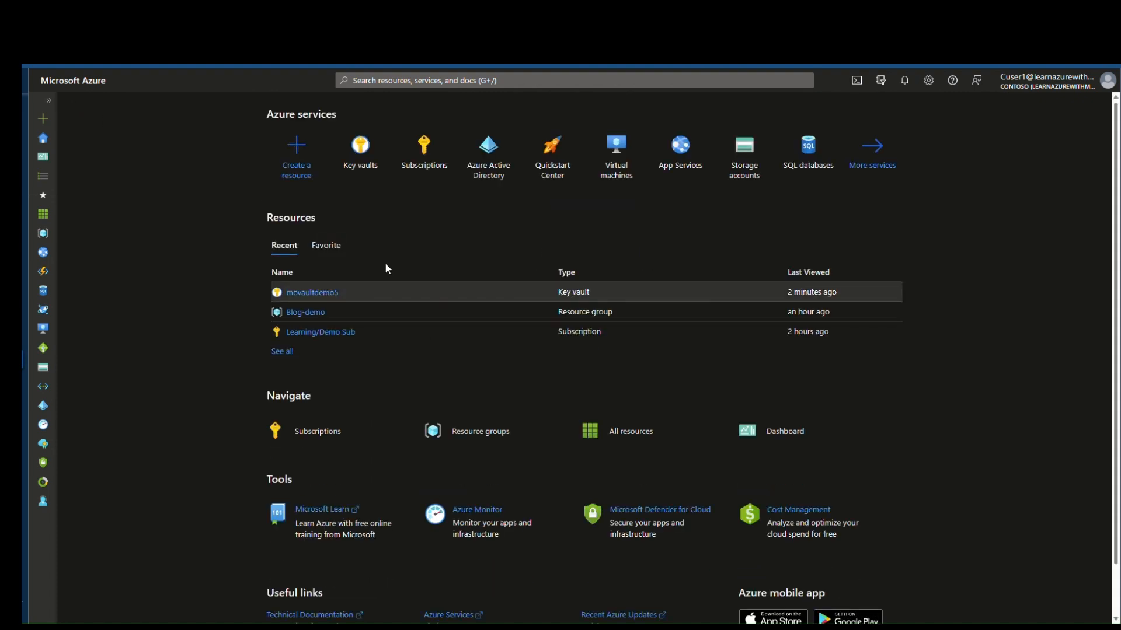
{"action": "left_click", "coordinate": [363, 144]}
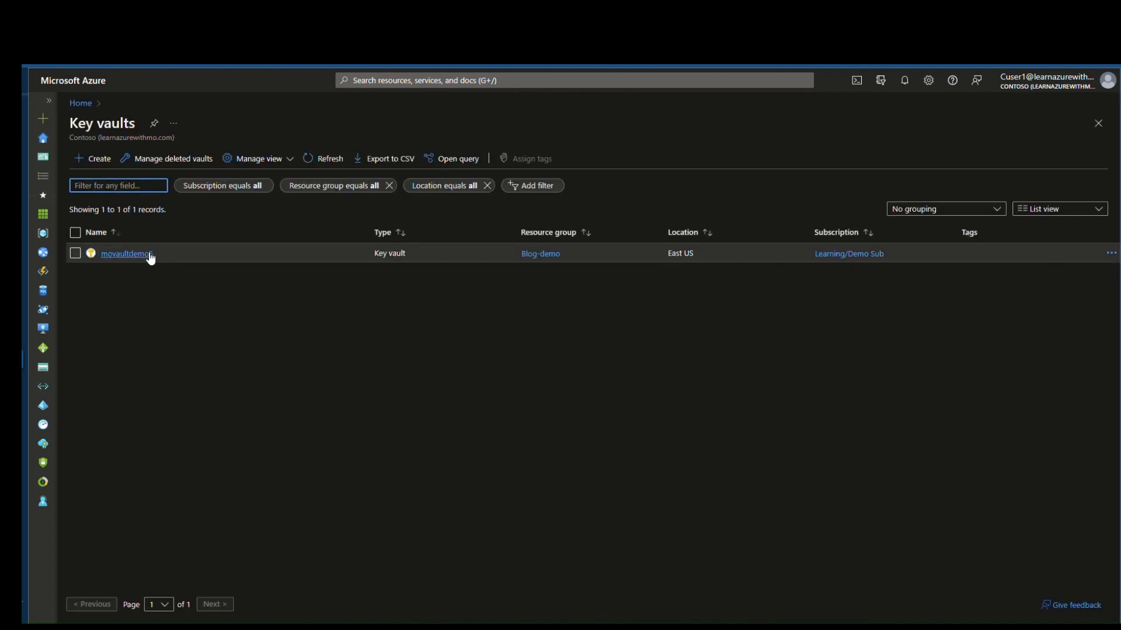
{"action": "left_click", "coordinate": [145, 252]}
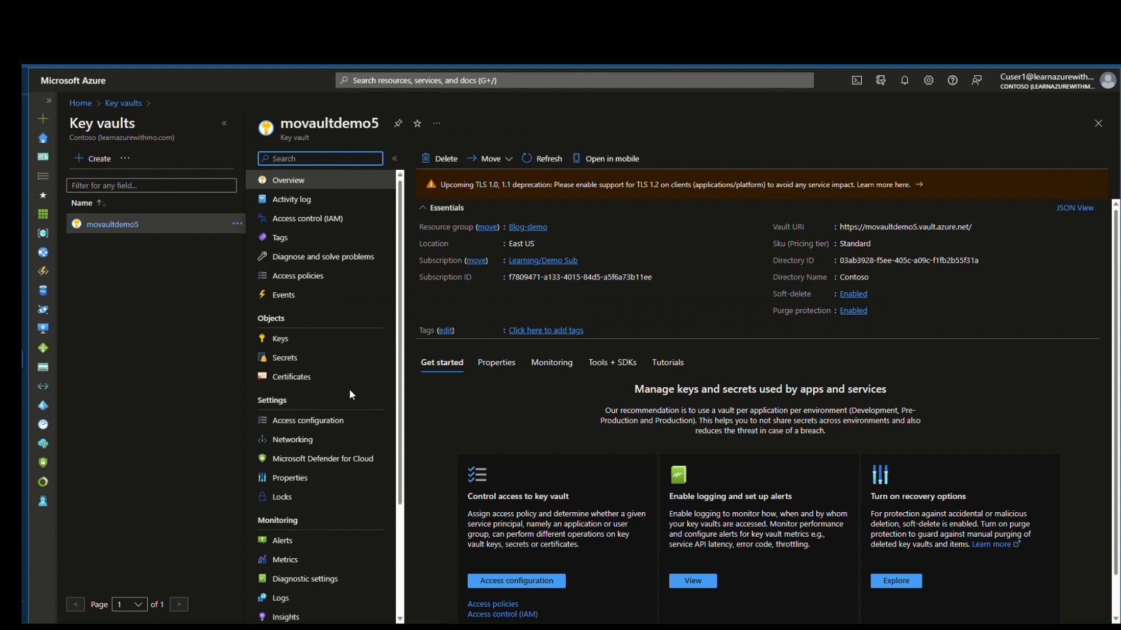
{"action": "left_click", "coordinate": [315, 429]}
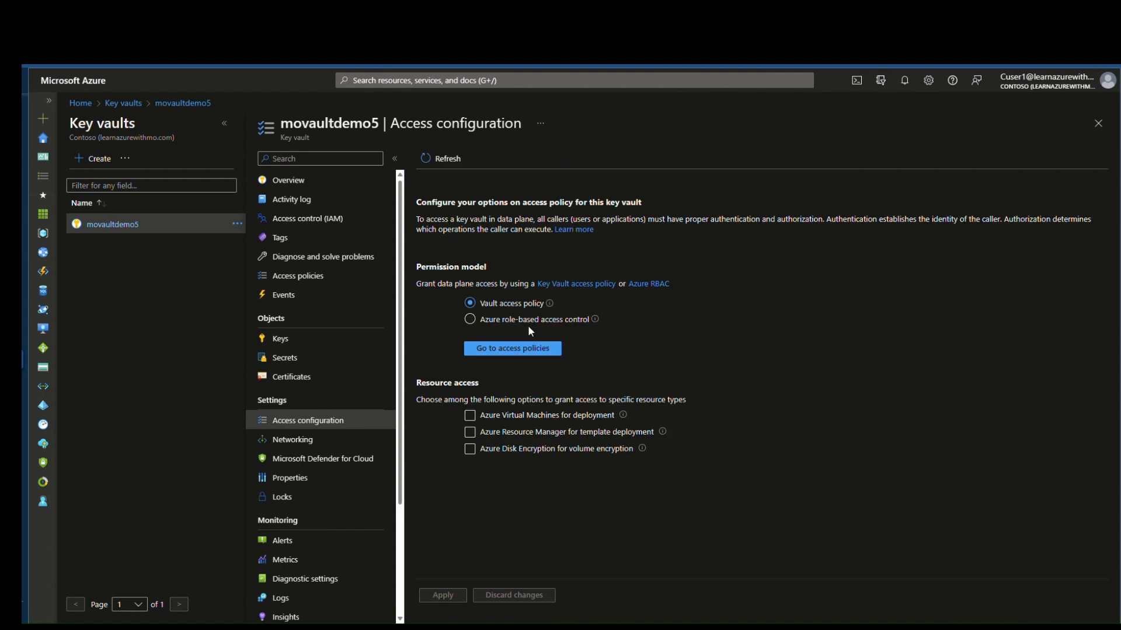
Step: Apply Azure role-based access control and confirm access policies are no longer available
{"action": "left_click", "coordinate": [513, 321]}
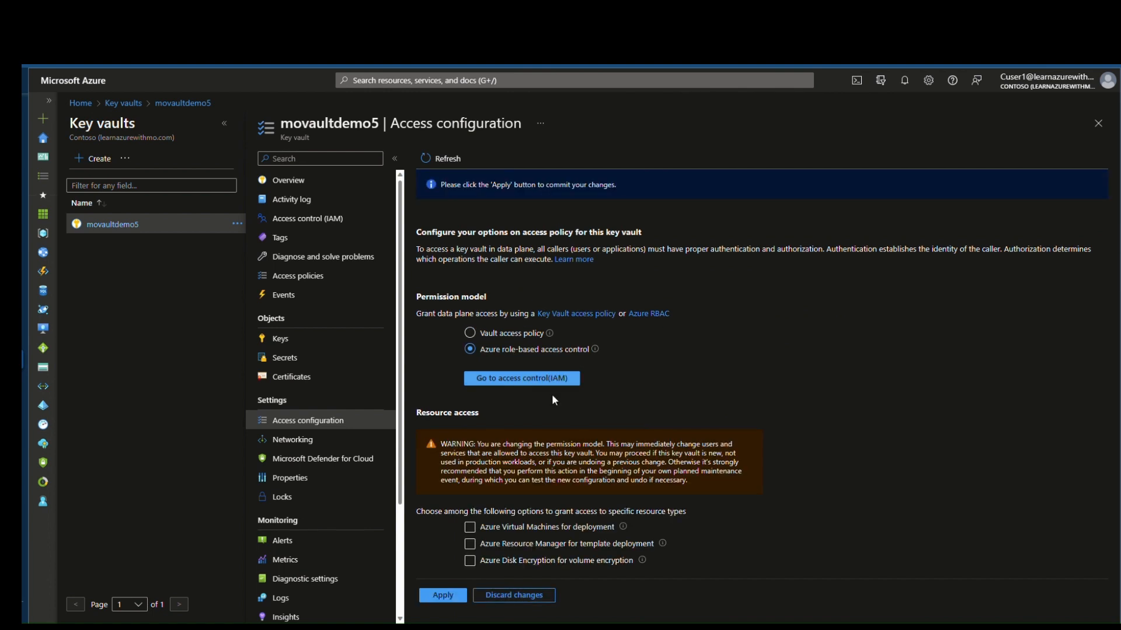
{"action": "left_click", "coordinate": [443, 596]}
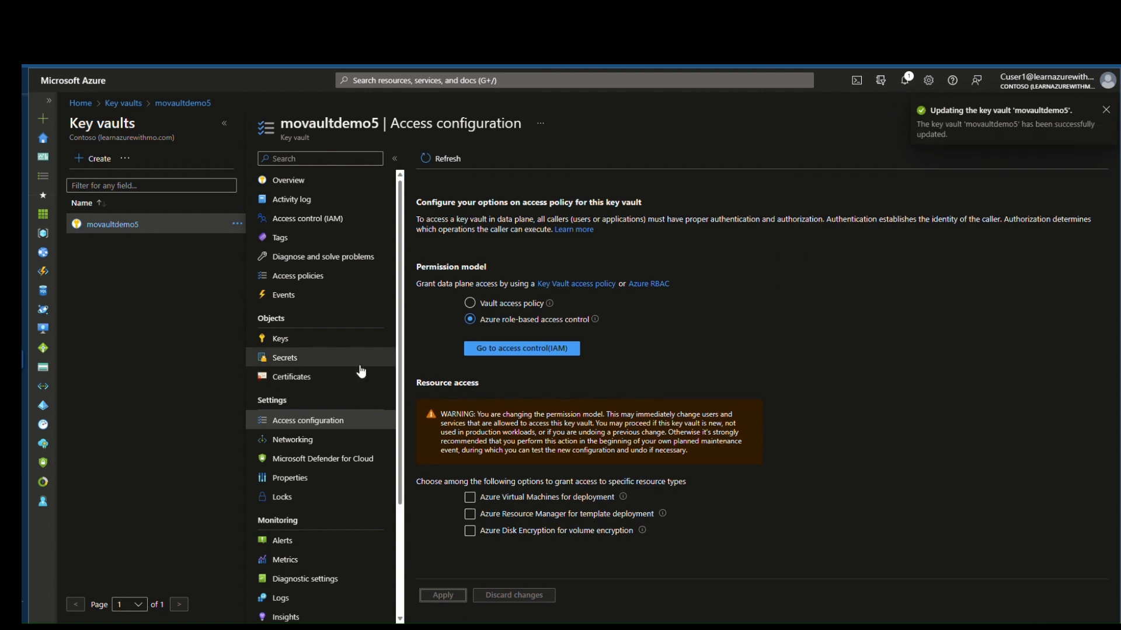
{"action": "left_click", "coordinate": [329, 282]}
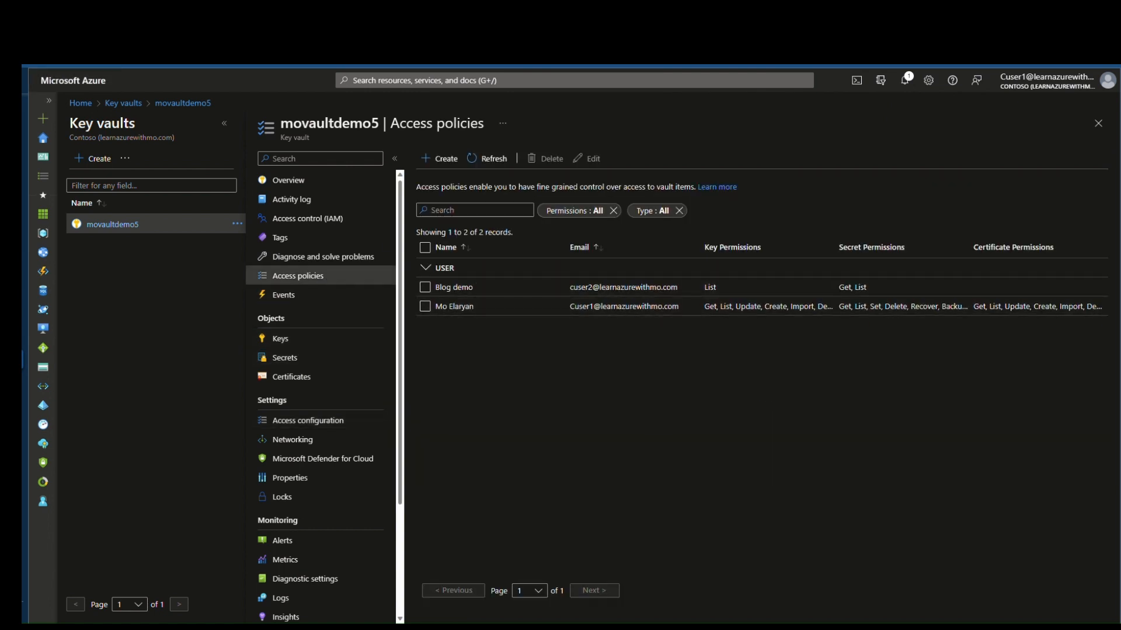
{"action": "key", "text": "F5"}
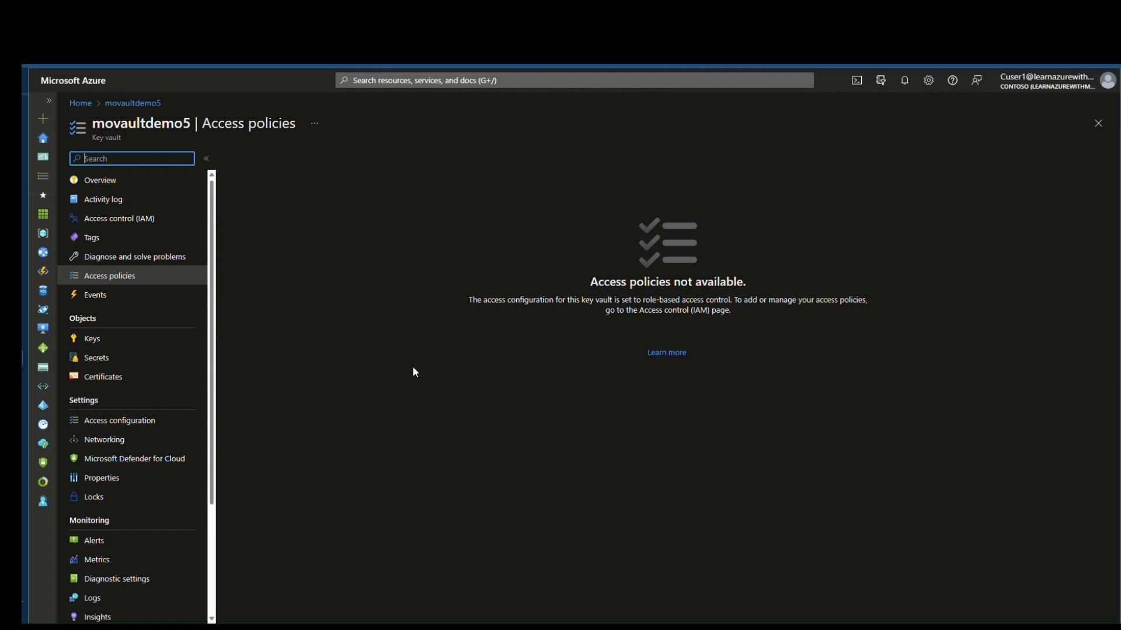
Step: Open movaultdemo5's Access control (IAM) page, then start and abandon a role assignment
{"action": "left_click", "coordinate": [138, 219]}
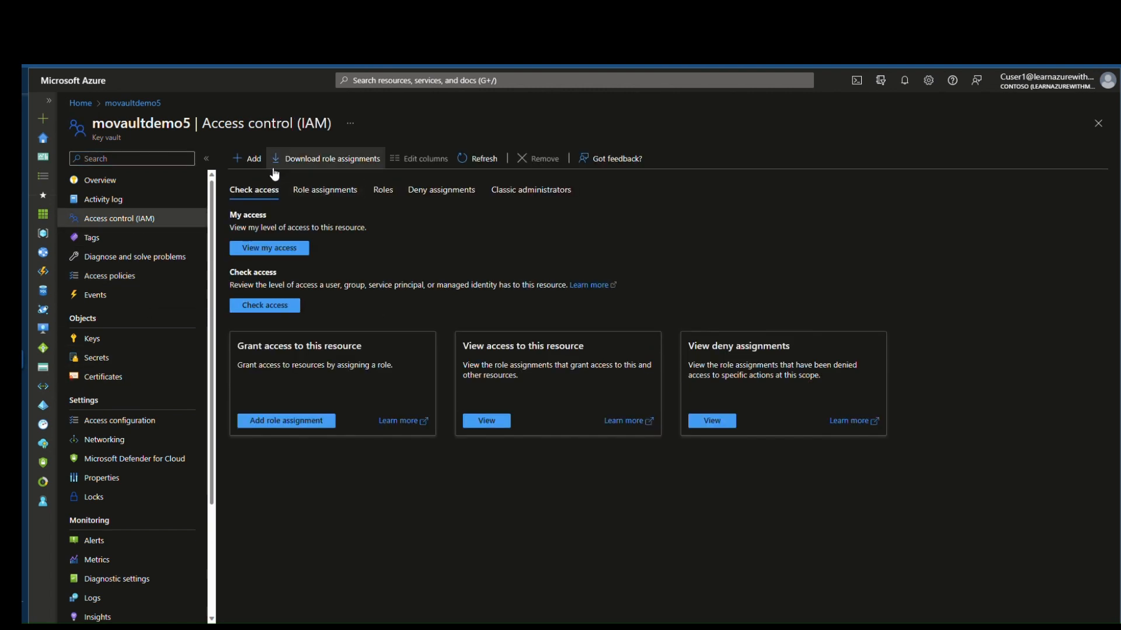
{"action": "left_click", "coordinate": [247, 159]}
{"action": "left_click", "coordinate": [281, 178]}
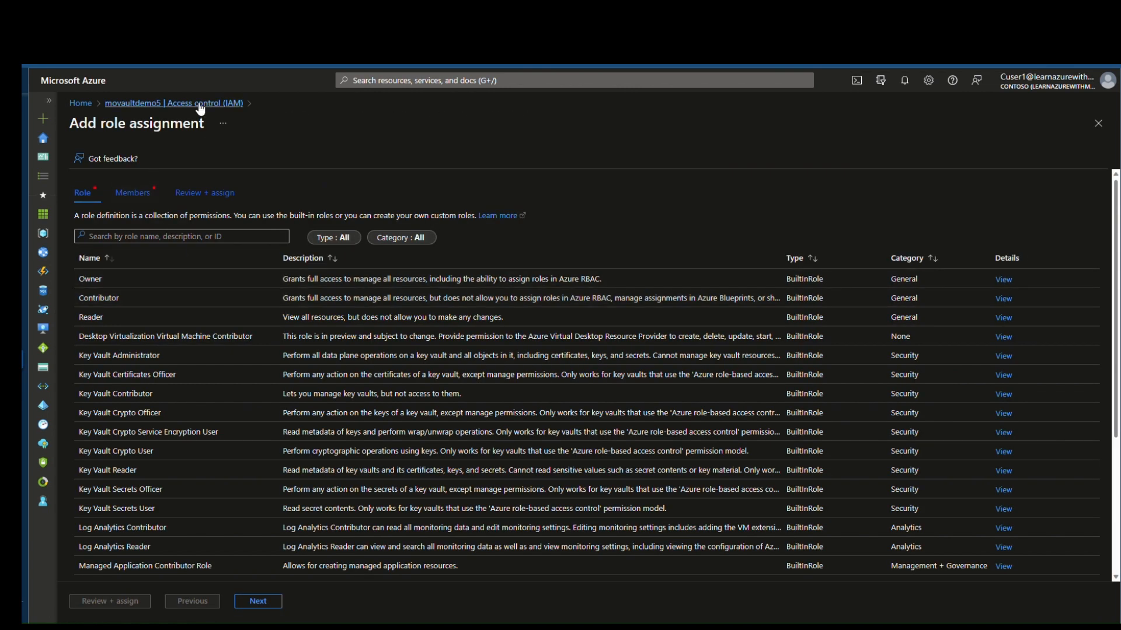
{"action": "left_click", "coordinate": [231, 103]}
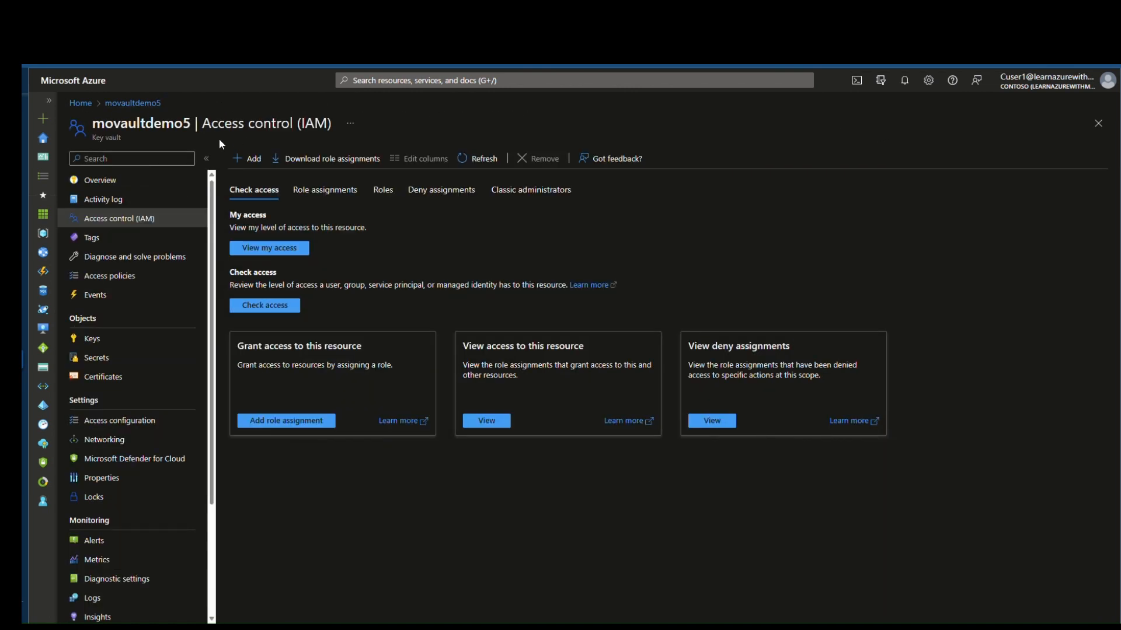
Step: Confirm the vault's keys, secrets and certificates are blocked by the RBAC not-allowed warning
{"action": "left_click", "coordinate": [141, 346]}
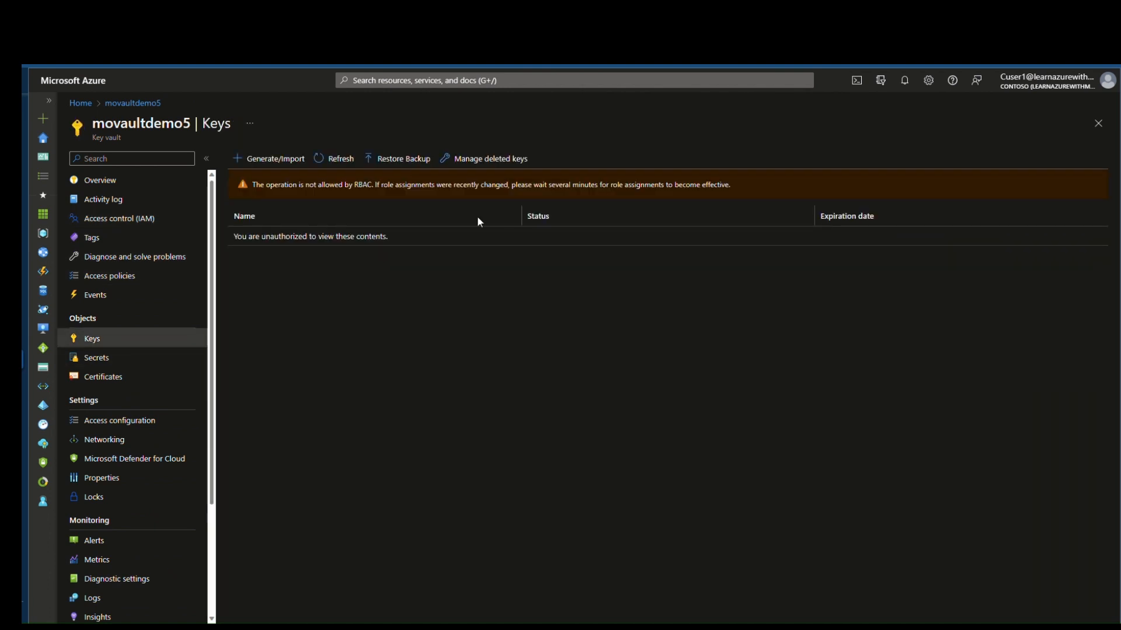
{"action": "left_click_drag", "start_coordinate": [253, 185], "coordinate": [473, 191]}
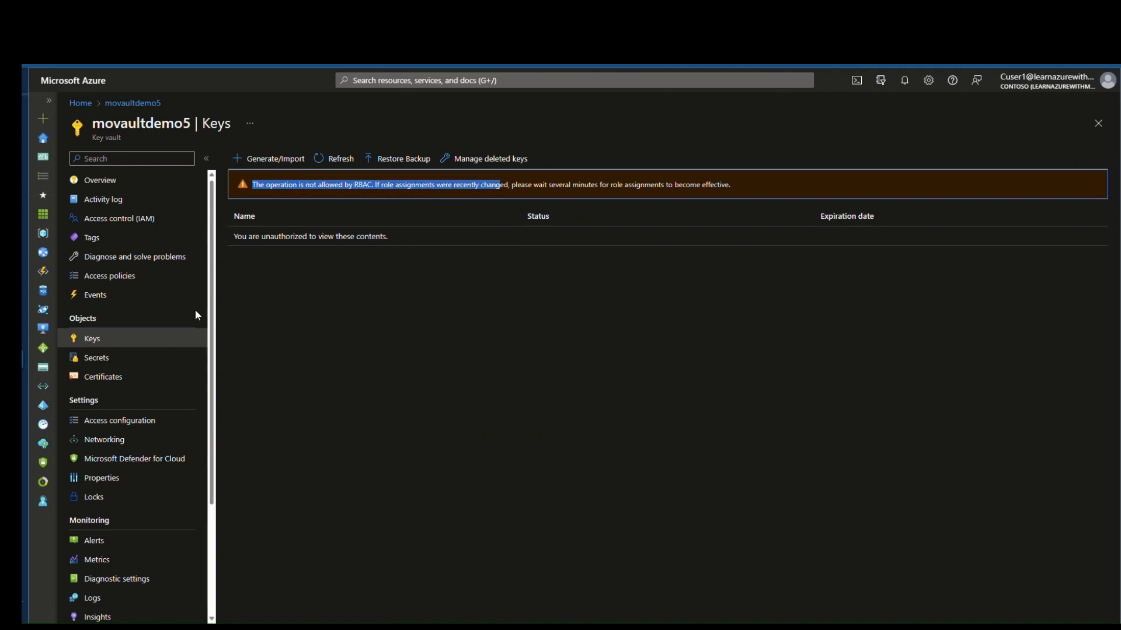
{"action": "left_click", "coordinate": [111, 358]}
{"action": "left_click", "coordinate": [146, 378]}
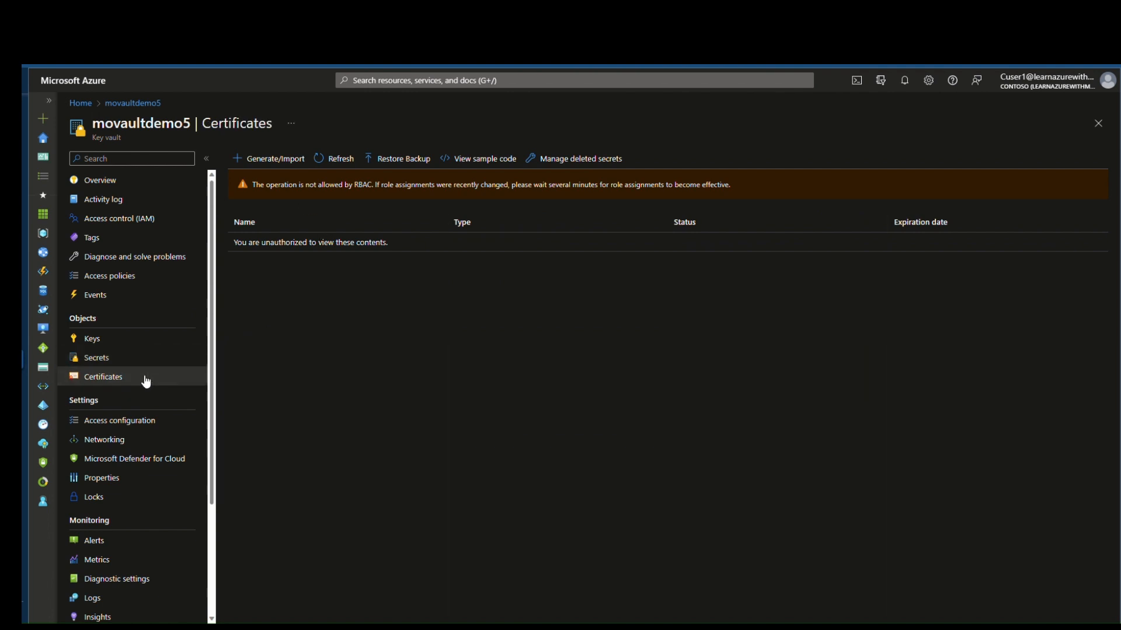
Step: Recheck the keys list, then return to Access control (IAM) and open its Add menu
{"action": "left_click", "coordinate": [132, 343]}
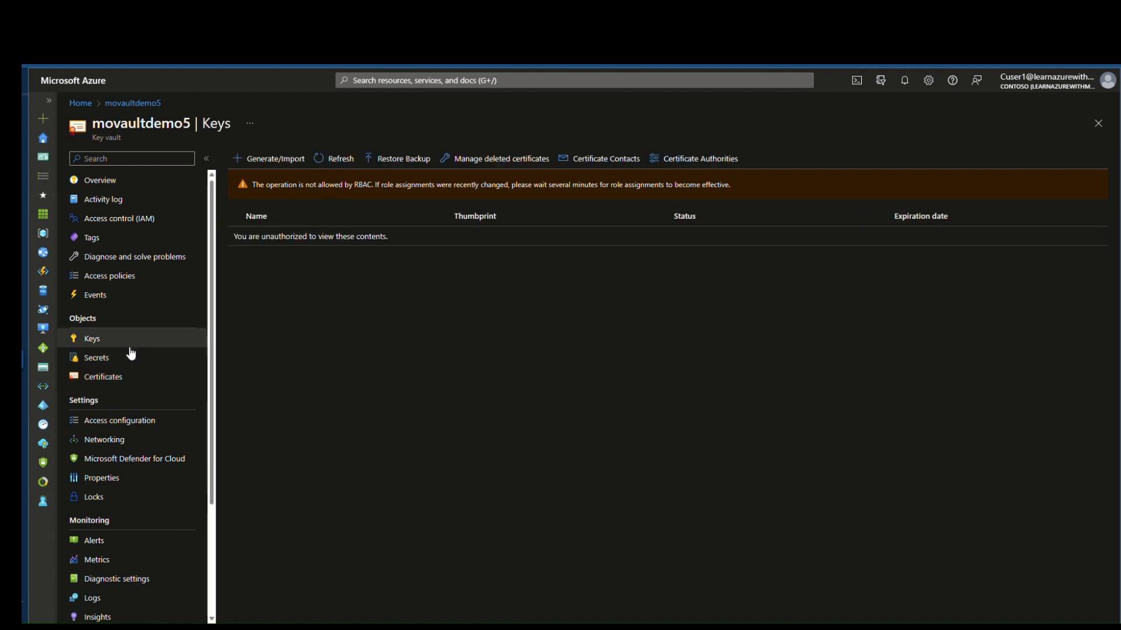
{"action": "left_click", "coordinate": [125, 220]}
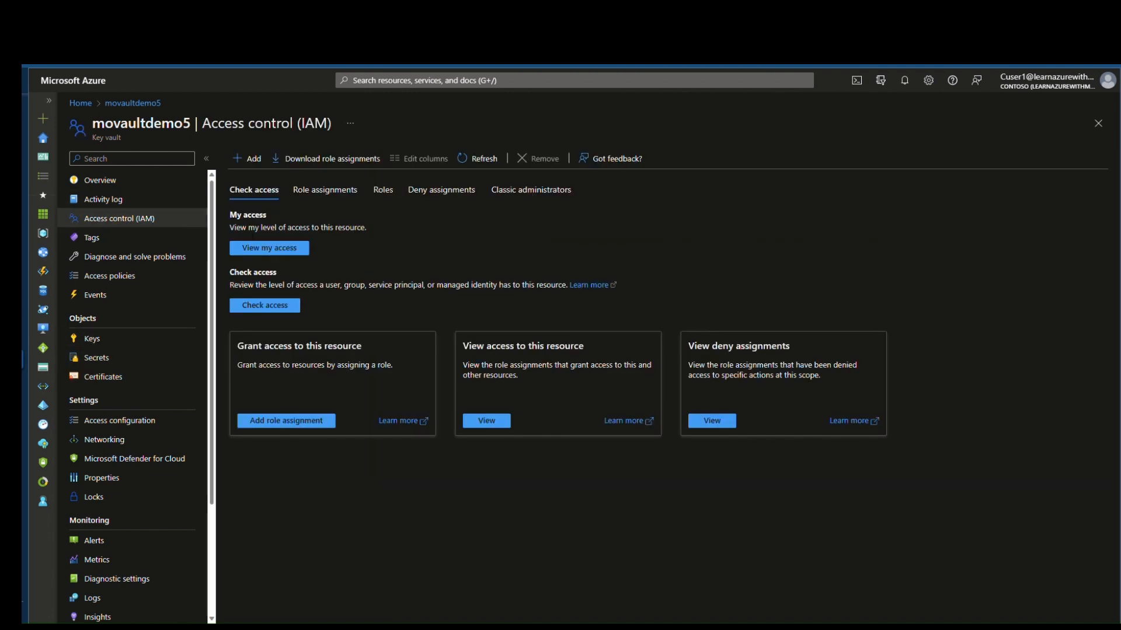
{"action": "left_click", "coordinate": [124, 342]}
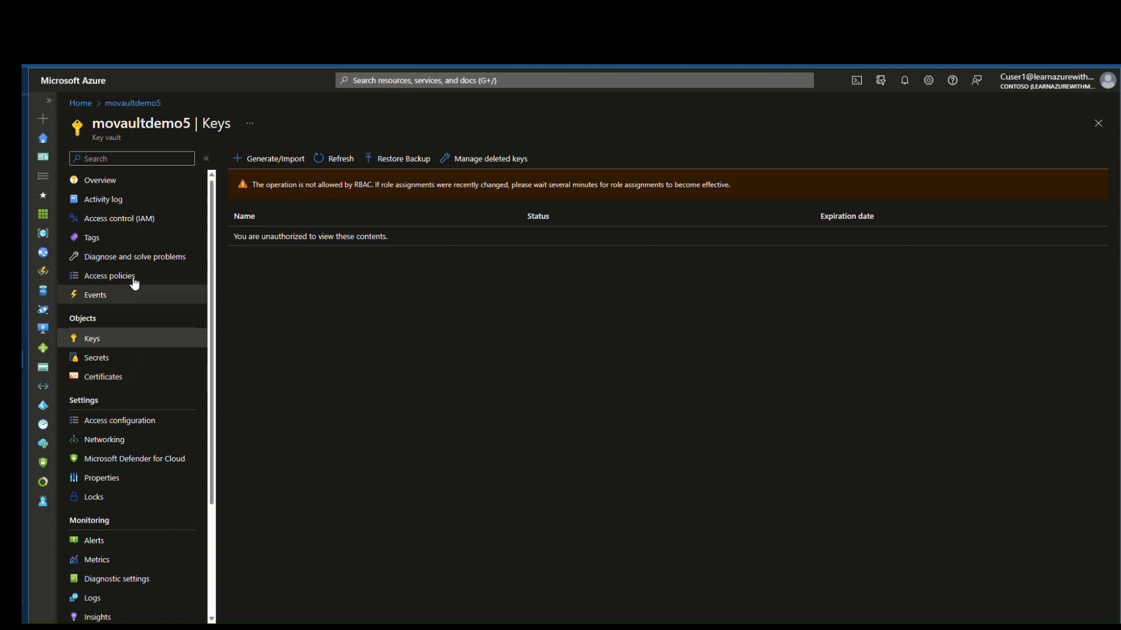
{"action": "left_click", "coordinate": [146, 229]}
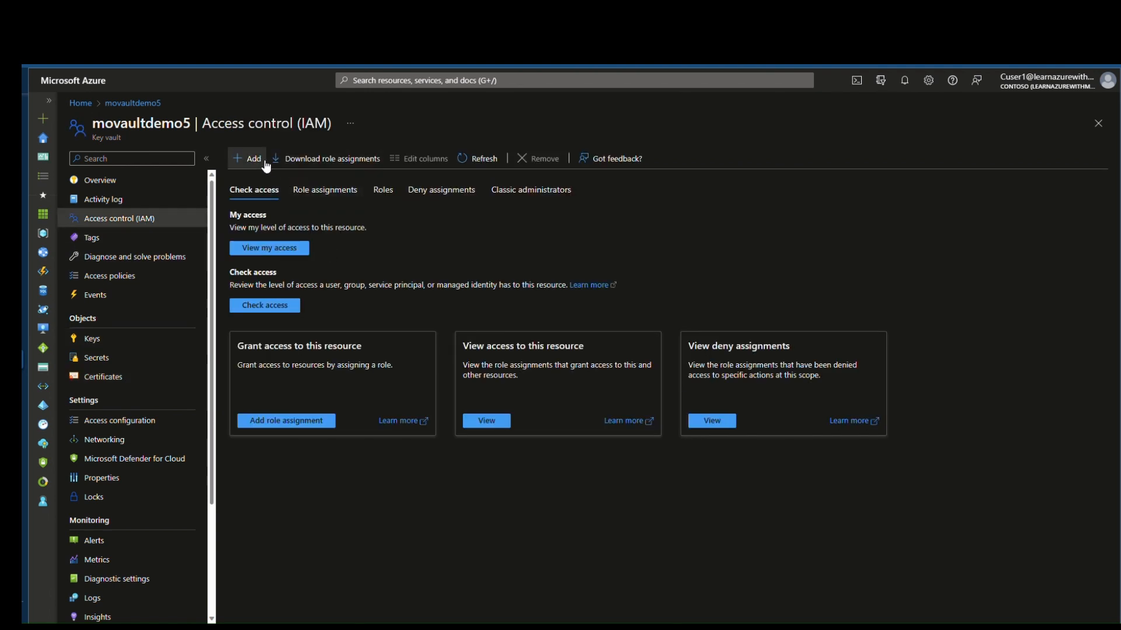
{"action": "left_click", "coordinate": [262, 164]}
Step: Assign Key Vault Crypto Officer on movaultdemo5 to the signed-in user, found by searching 'cuser'
{"action": "left_click", "coordinate": [266, 179]}
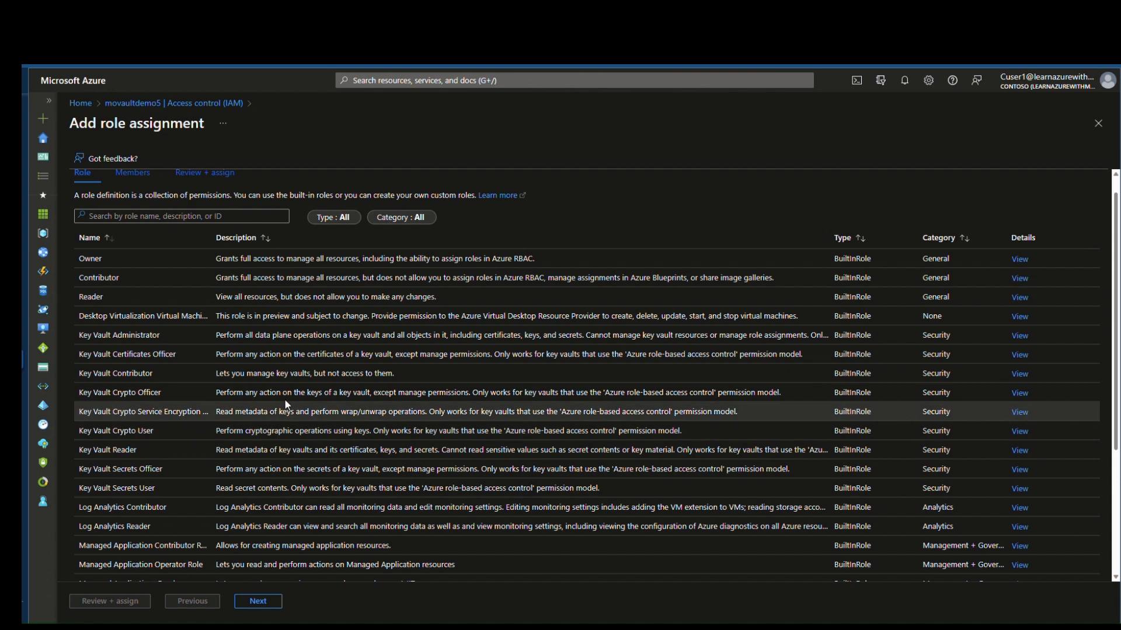
{"action": "left_click", "coordinate": [176, 397]}
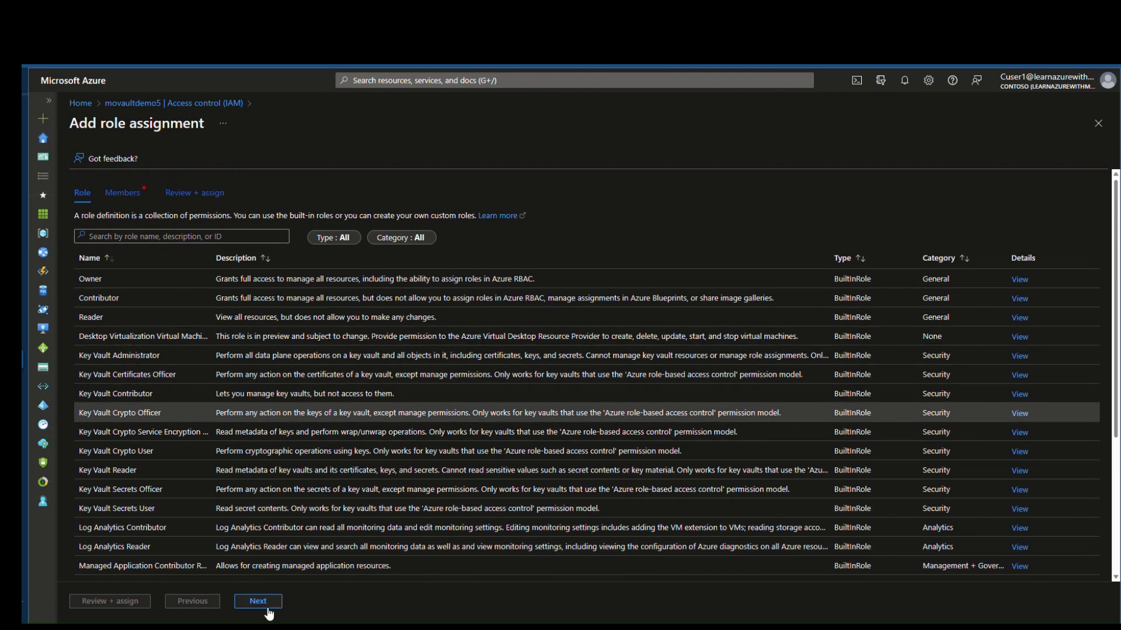
{"action": "left_click", "coordinate": [268, 608]}
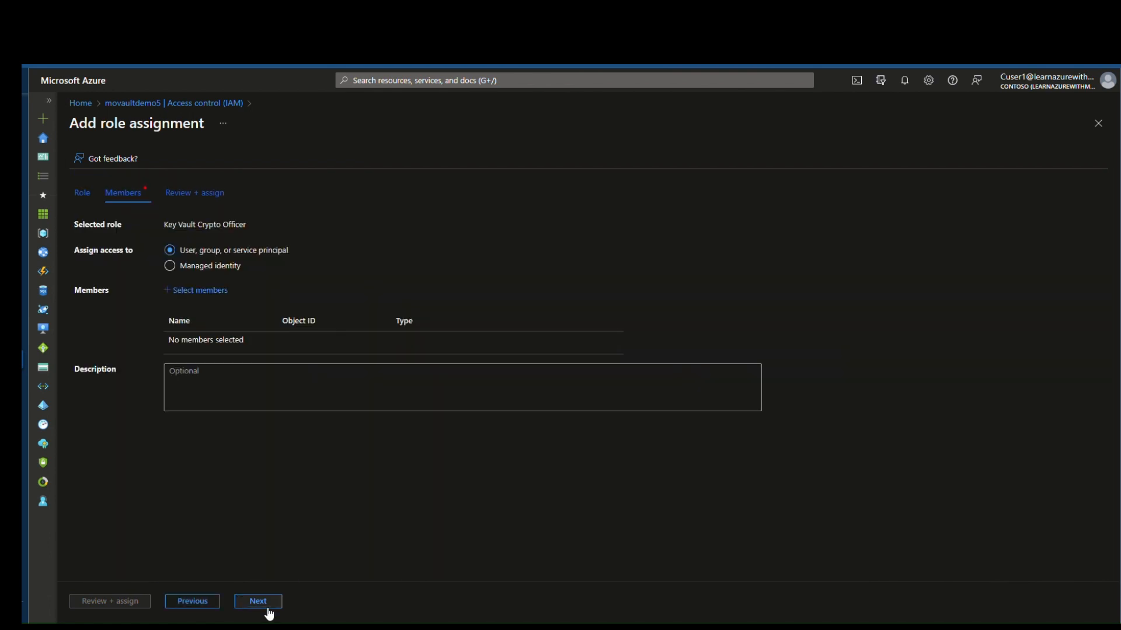
{"action": "left_click", "coordinate": [200, 290]}
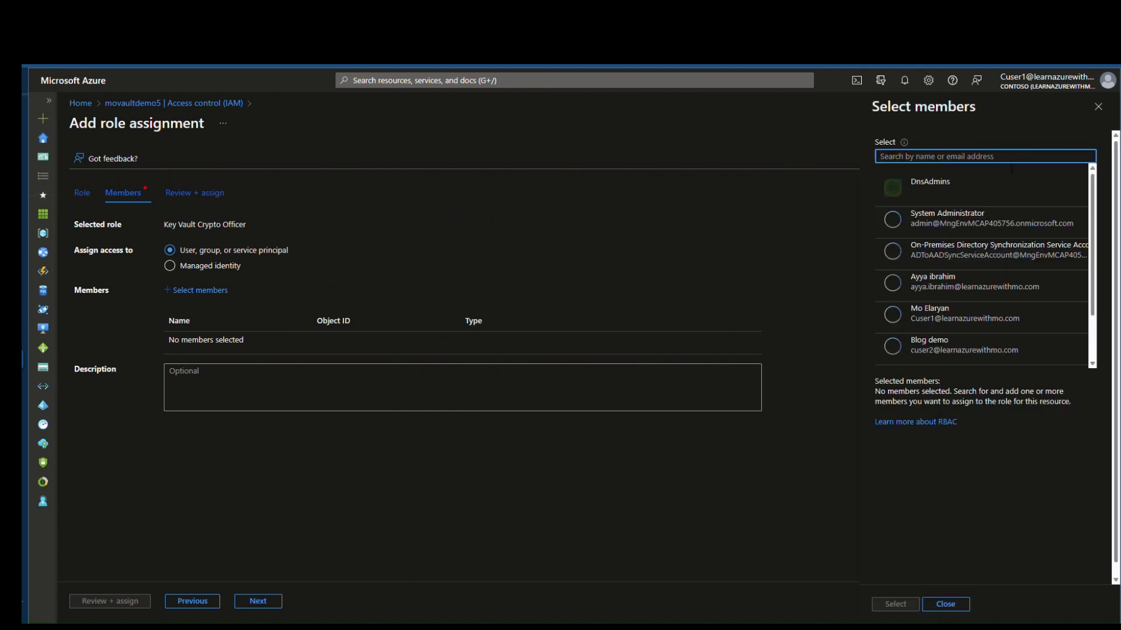
{"action": "type", "text": "cuser1"}
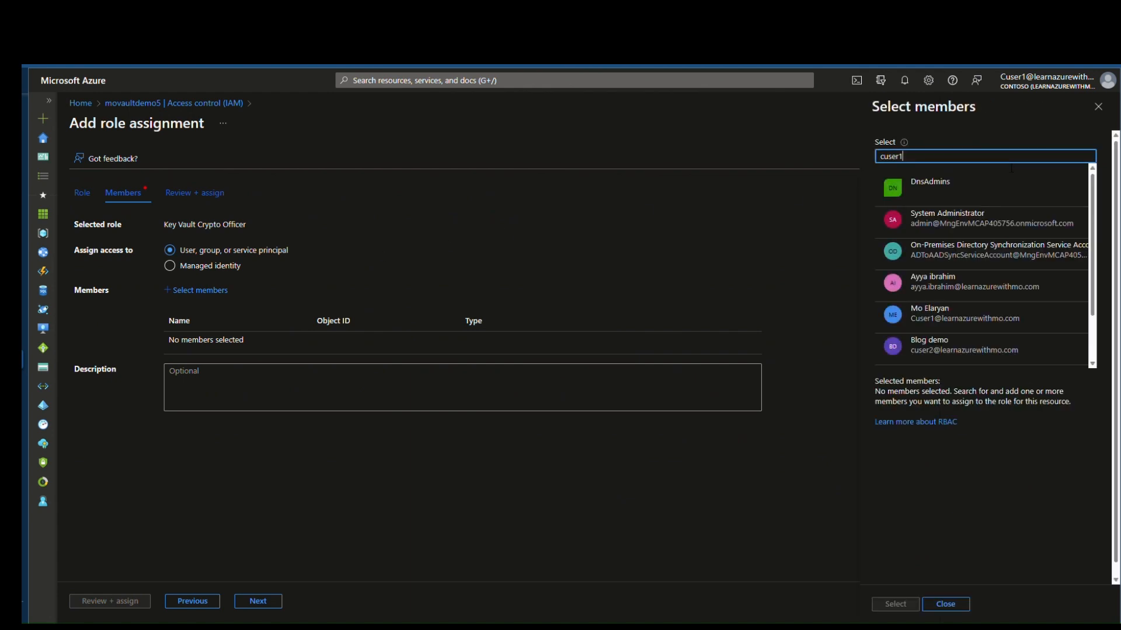
{"action": "left_click", "coordinate": [981, 190]}
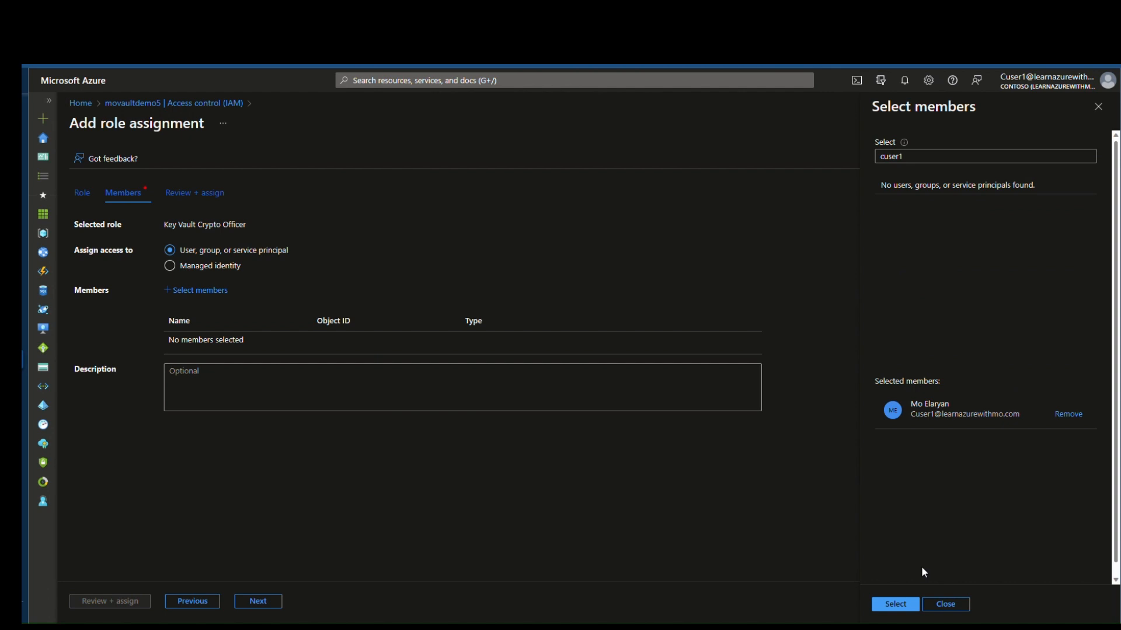
{"action": "left_click", "coordinate": [895, 607]}
{"action": "left_click", "coordinate": [107, 601]}
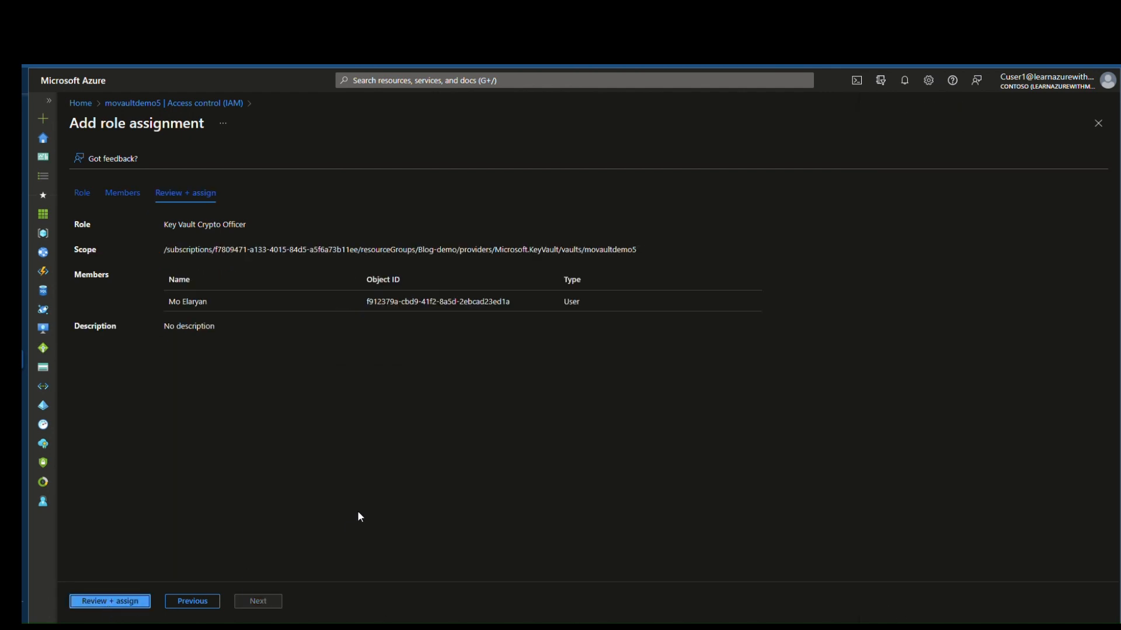
{"action": "left_click", "coordinate": [117, 602]}
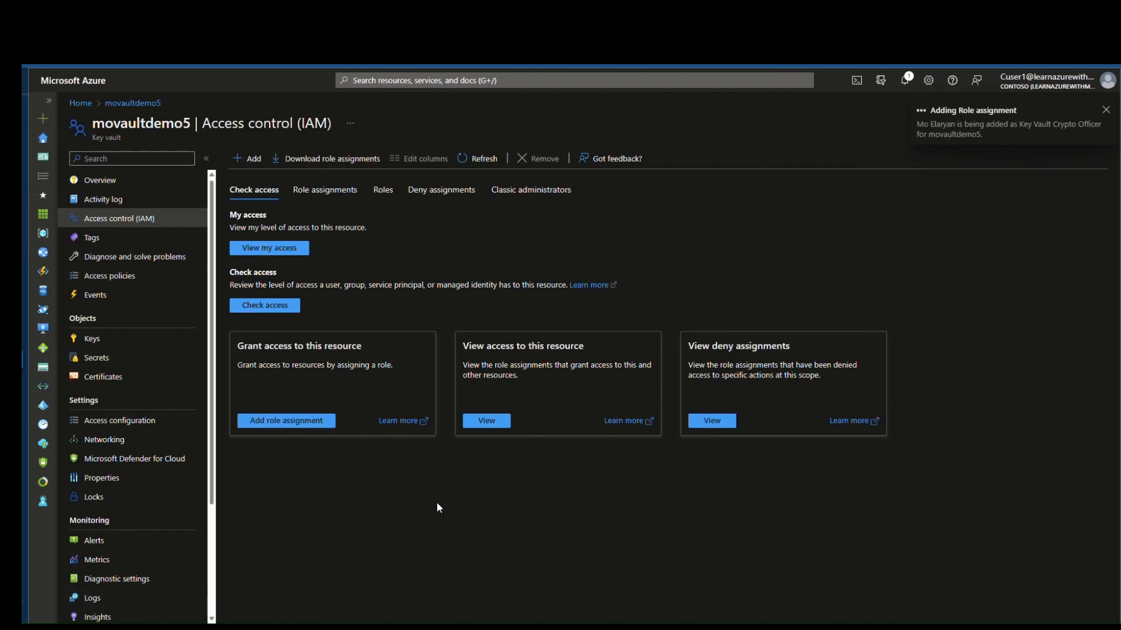
Step: Add a Key Vault Secrets Officer assignment for the 'cuser' account and submit it via Review + assign
{"action": "left_click", "coordinate": [254, 161]}
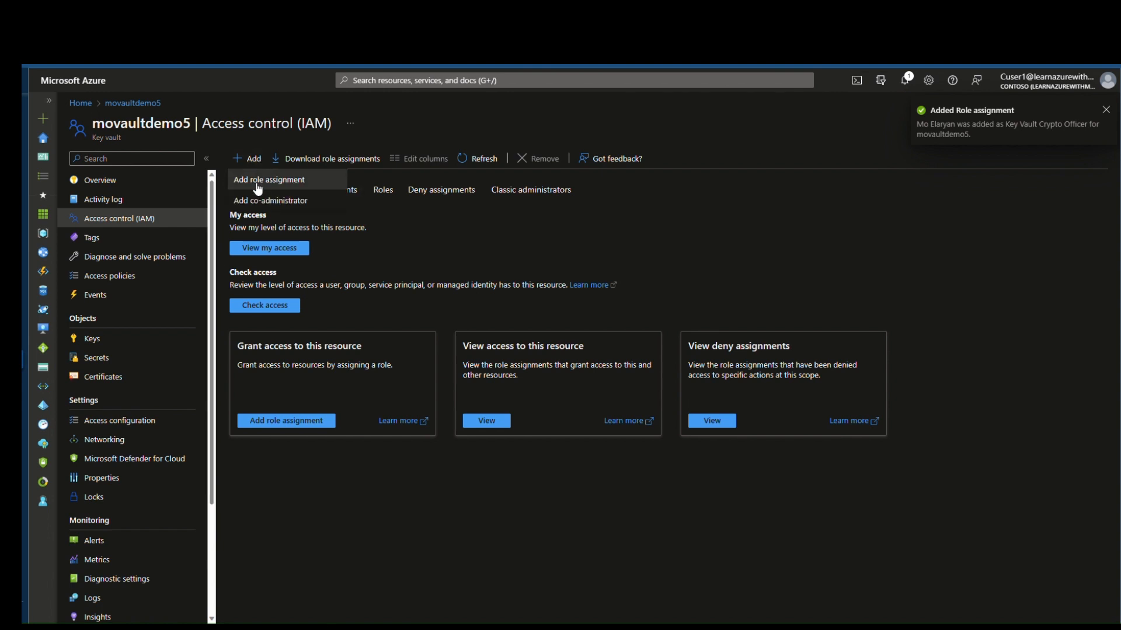
{"action": "left_click", "coordinate": [259, 180]}
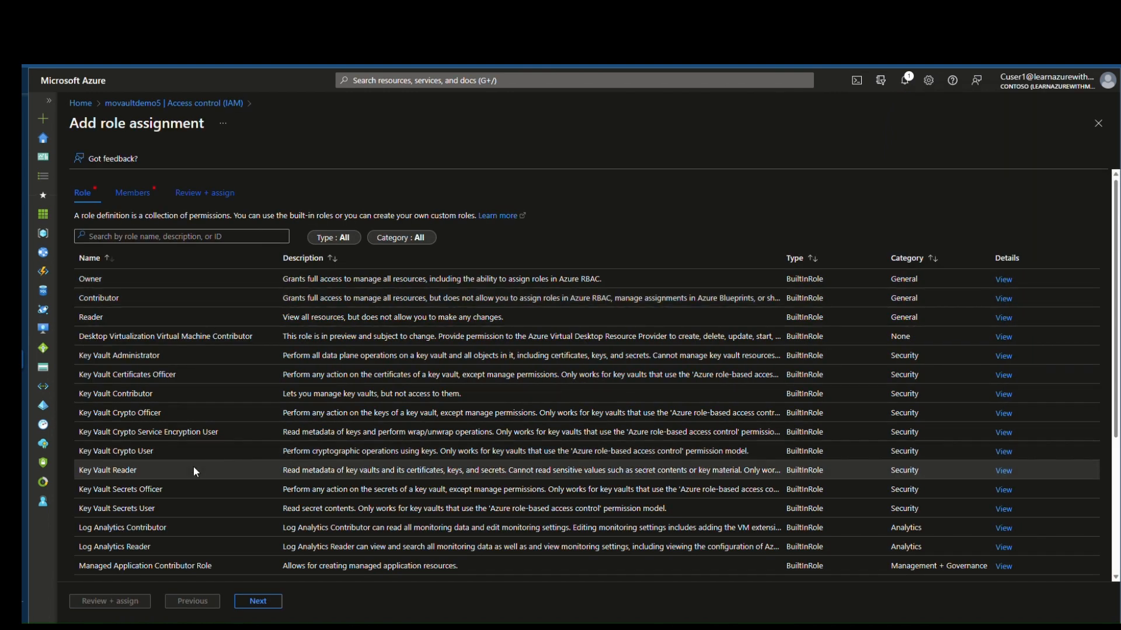
{"action": "left_click", "coordinate": [171, 489]}
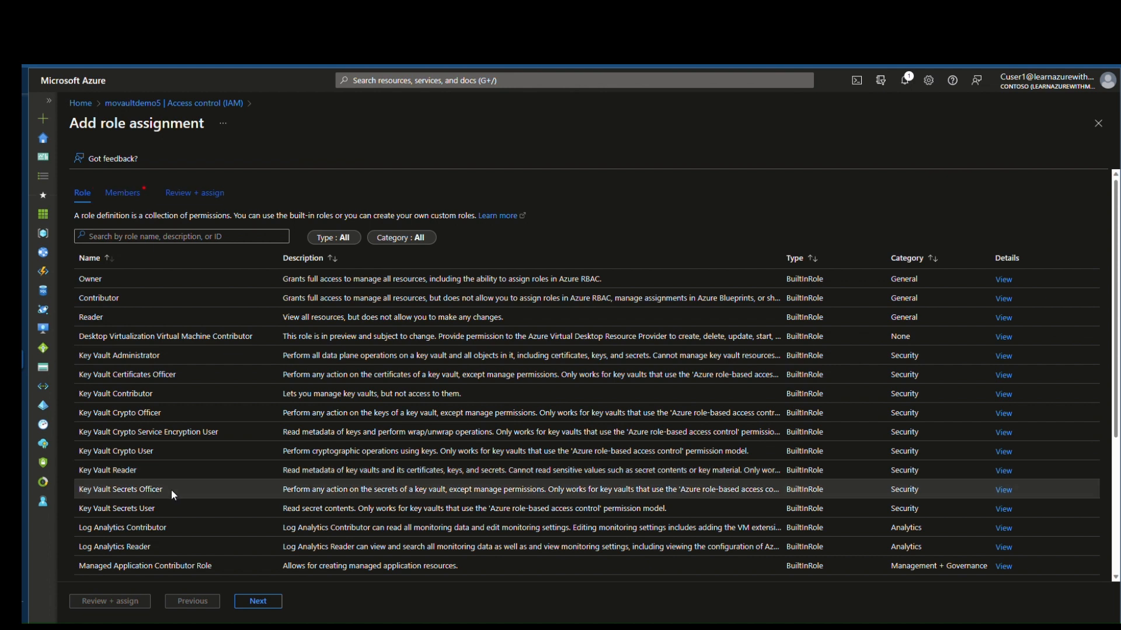
{"action": "left_click", "coordinate": [259, 601]}
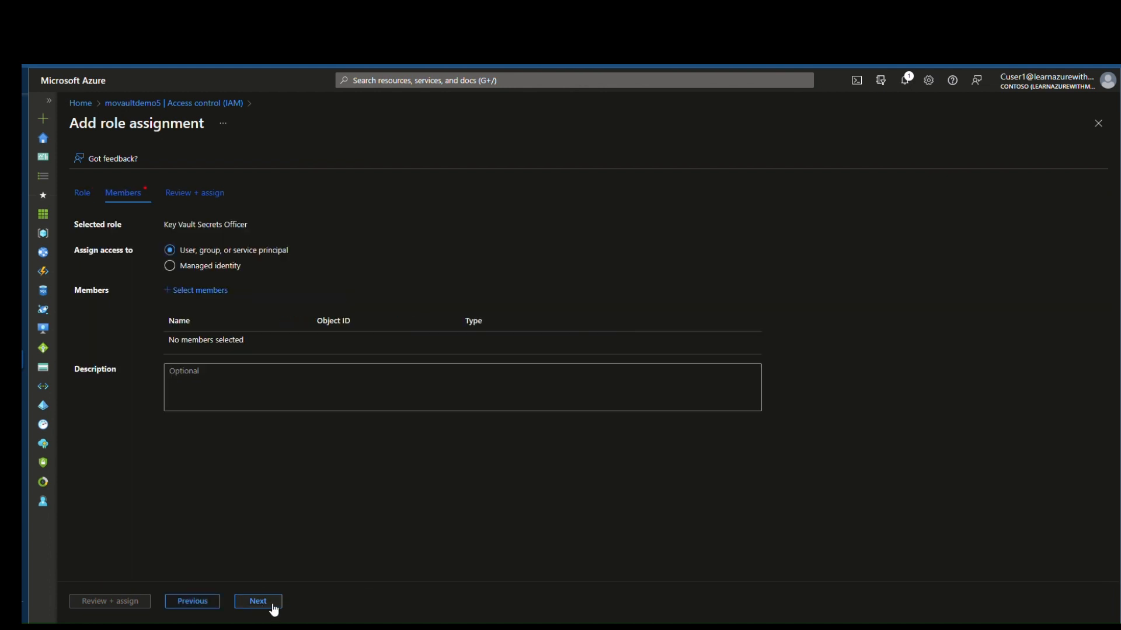
{"action": "left_click", "coordinate": [263, 604]}
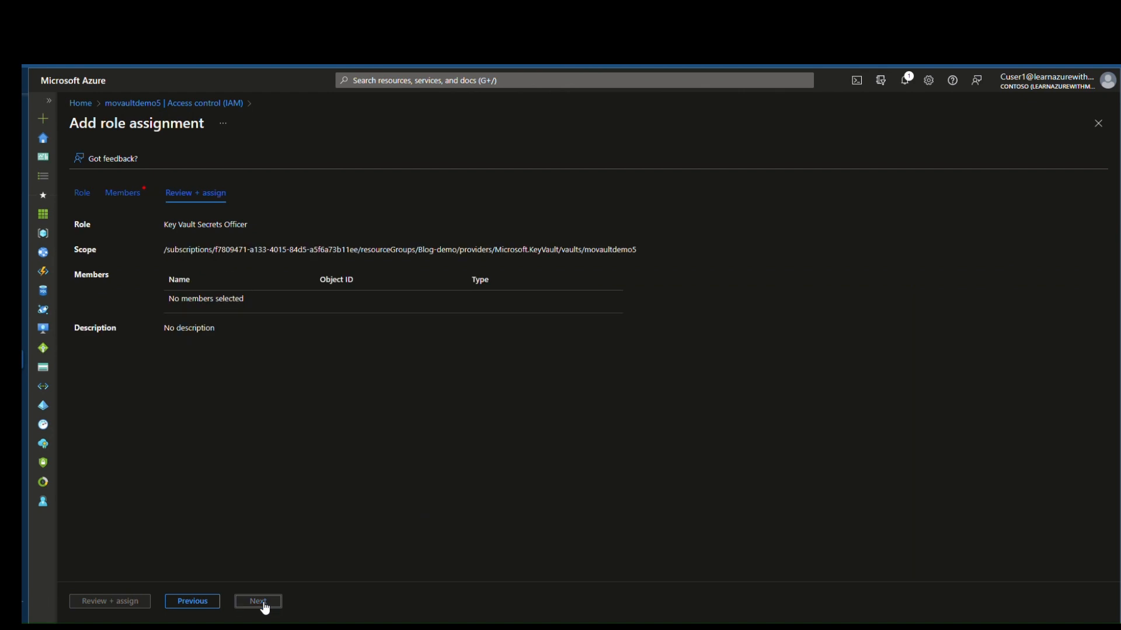
{"action": "left_click", "coordinate": [195, 602]}
{"action": "left_click", "coordinate": [200, 290]}
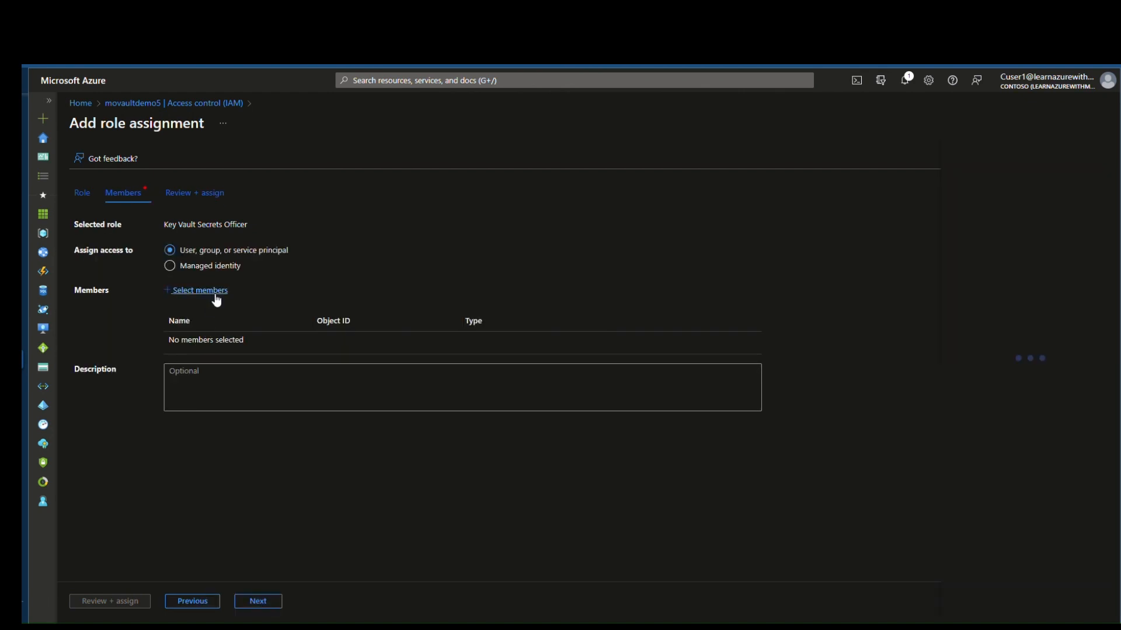
{"action": "type", "text": "cuser"}
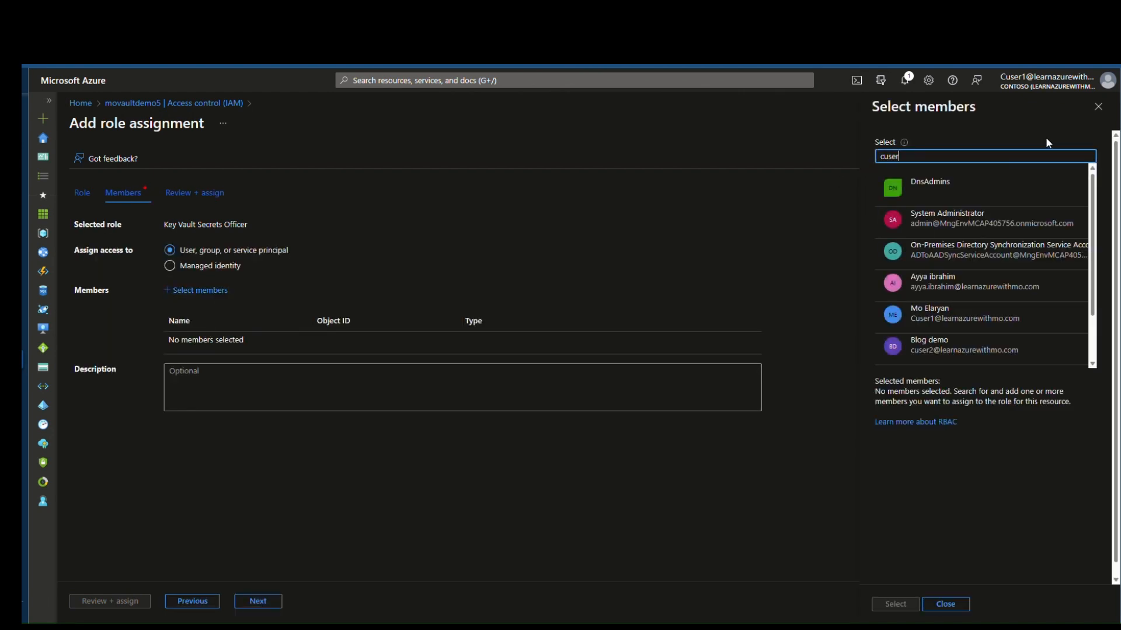
{"action": "left_click", "coordinate": [973, 195]}
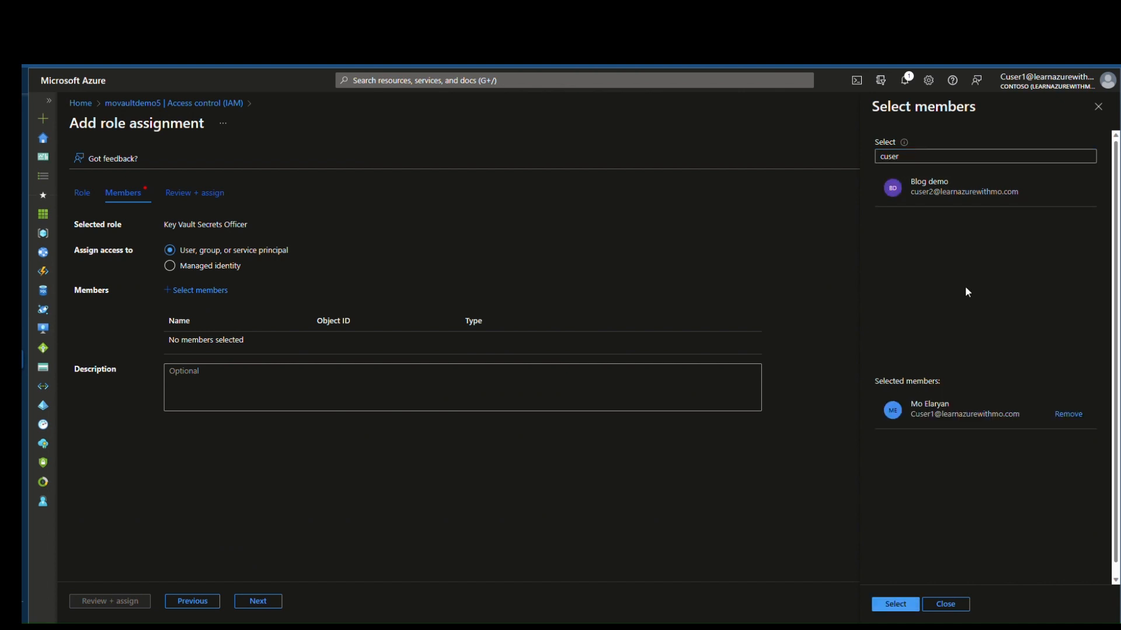
{"action": "left_click", "coordinate": [898, 604]}
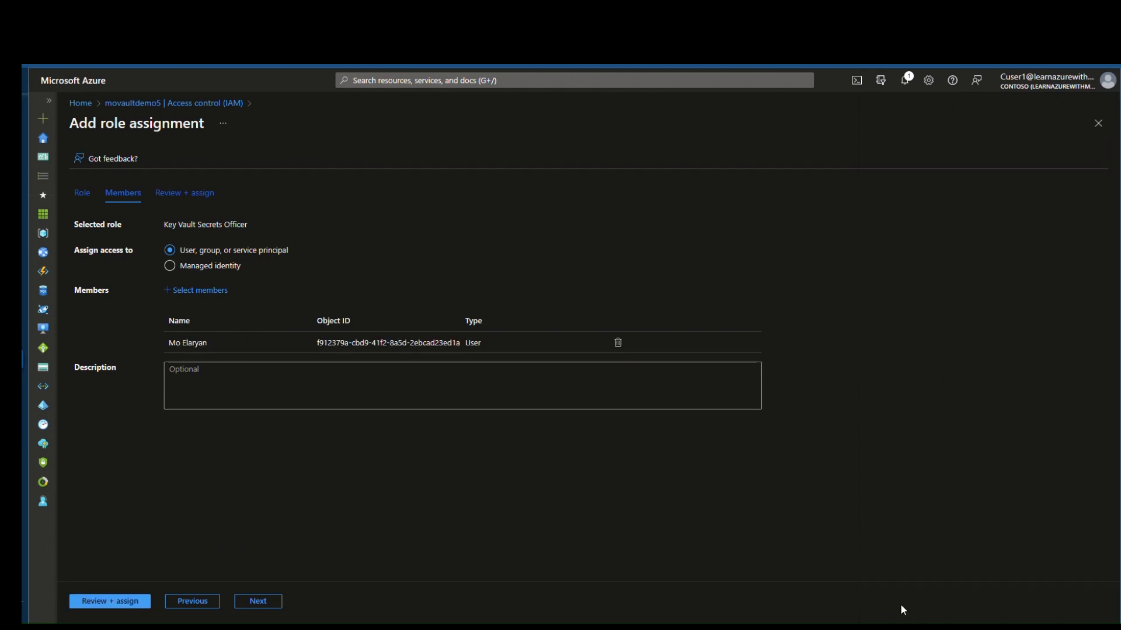
{"action": "left_click", "coordinate": [114, 602]}
{"action": "left_click", "coordinate": [119, 601]}
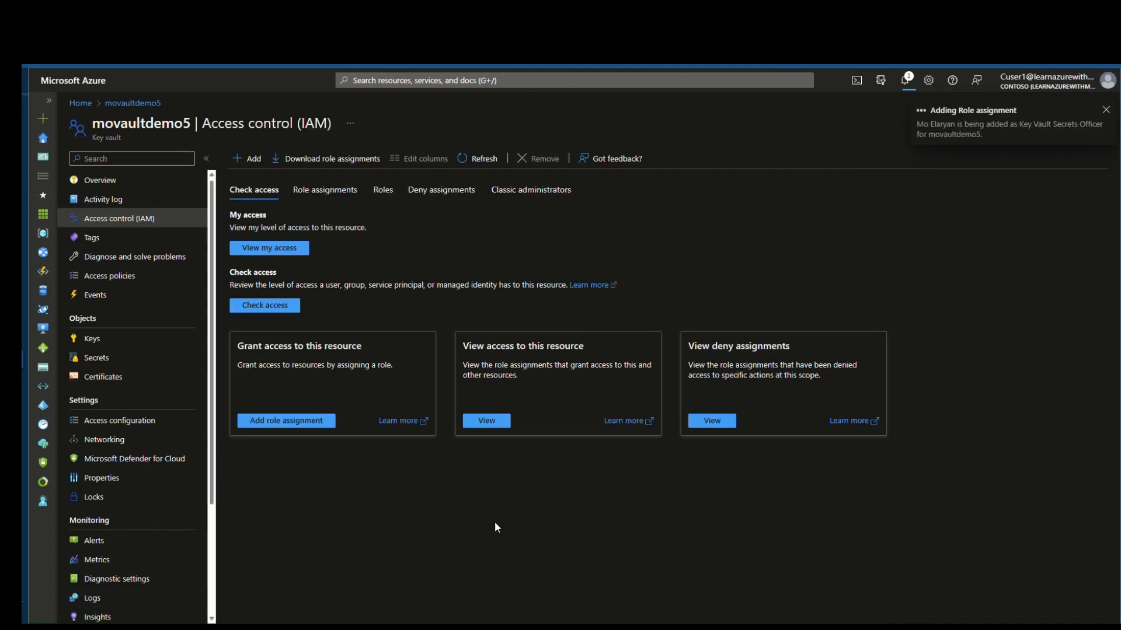
Step: Browse Keys and Secrets, then inspect mokey1's current version (RSA 2048, all operations) and return to its versions
{"action": "left_click", "coordinate": [114, 340]}
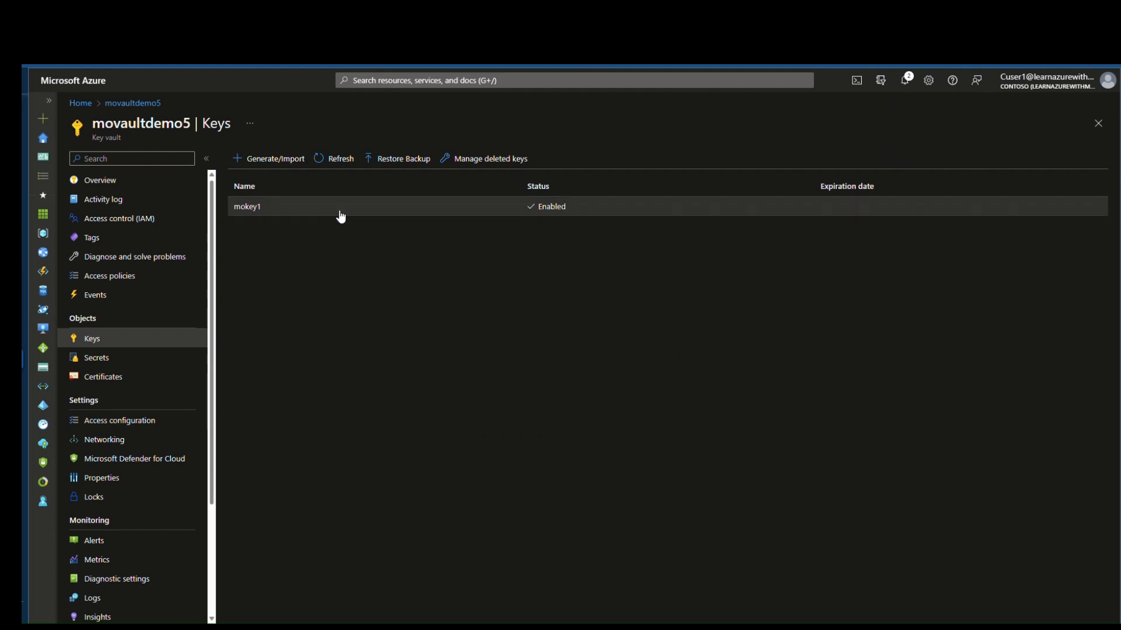
{"action": "left_click", "coordinate": [161, 358]}
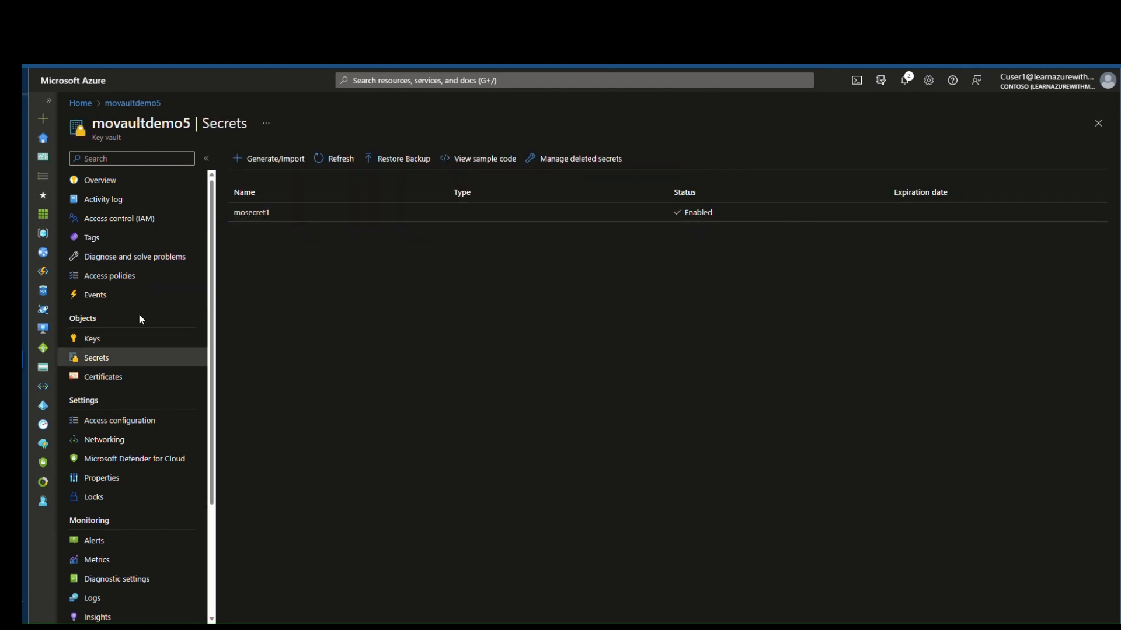
{"action": "left_click", "coordinate": [145, 339]}
{"action": "left_click", "coordinate": [357, 212]}
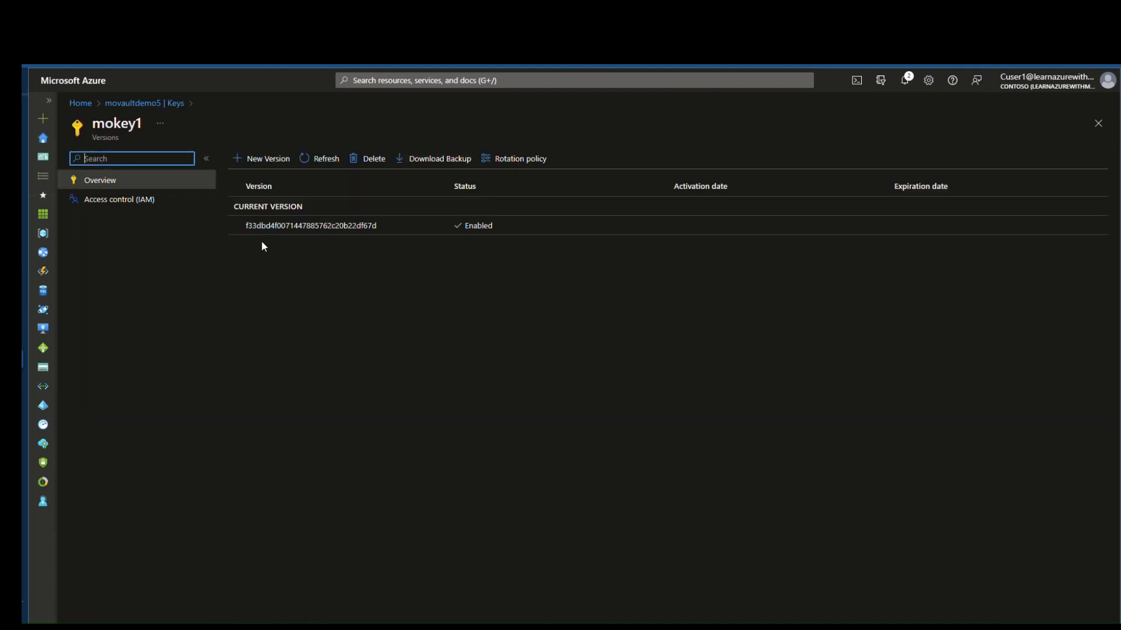
{"action": "left_click", "coordinate": [311, 232]}
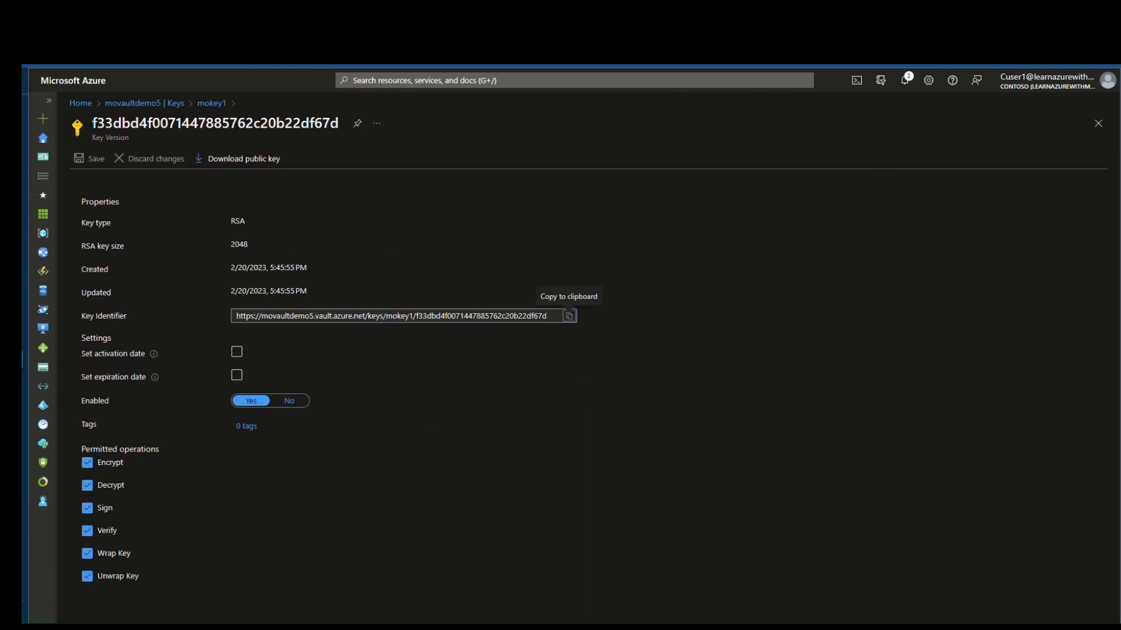
{"action": "left_click", "coordinate": [211, 103]}
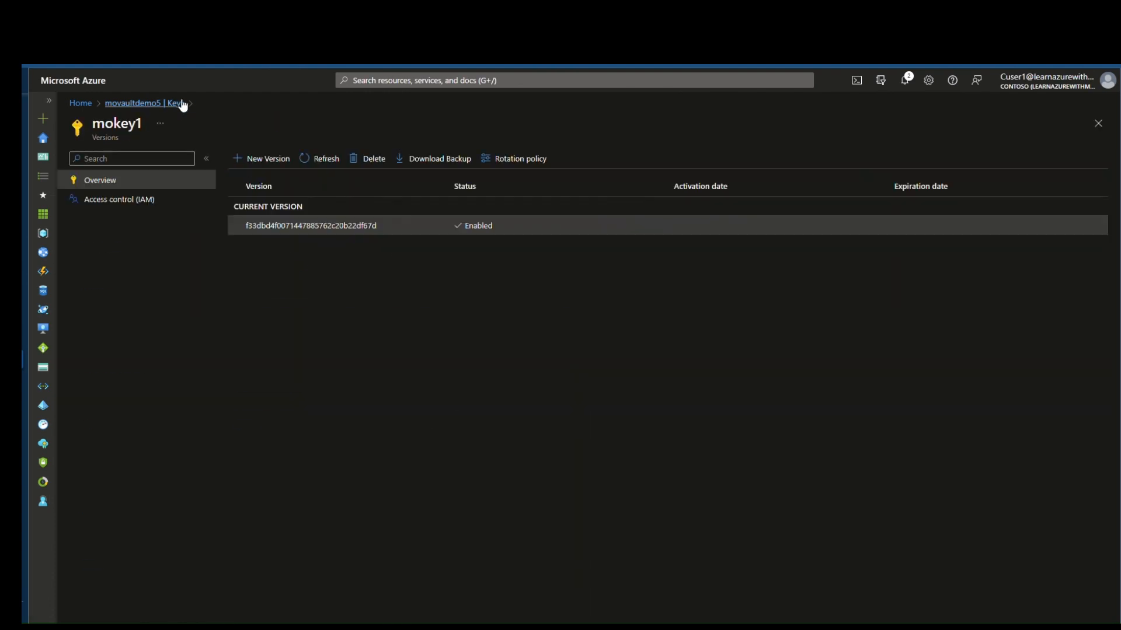
Step: Check mokey1's role assignments show both inherited Key Vault roles, then go to the vault's Secrets list
{"action": "left_click", "coordinate": [155, 205]}
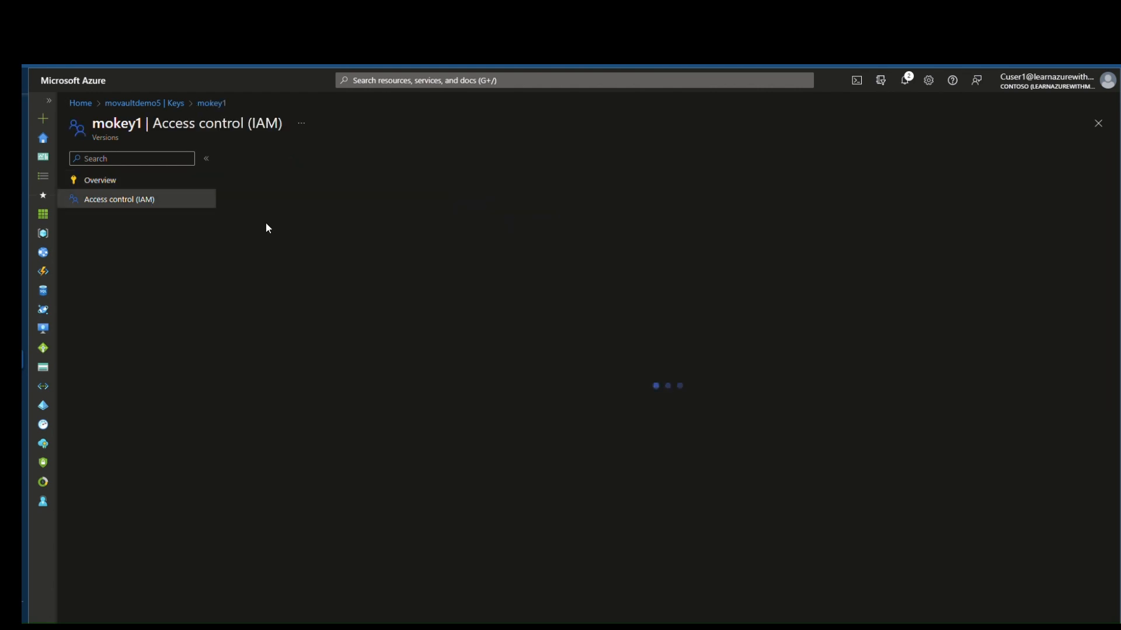
{"action": "left_click", "coordinate": [211, 104]}
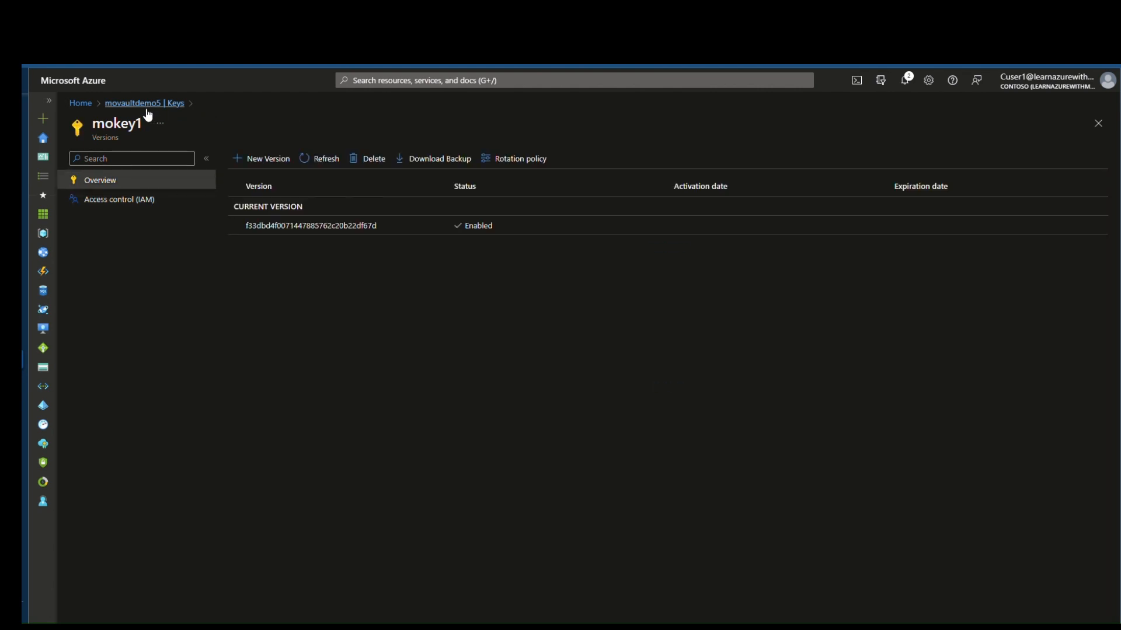
{"action": "left_click", "coordinate": [146, 105]}
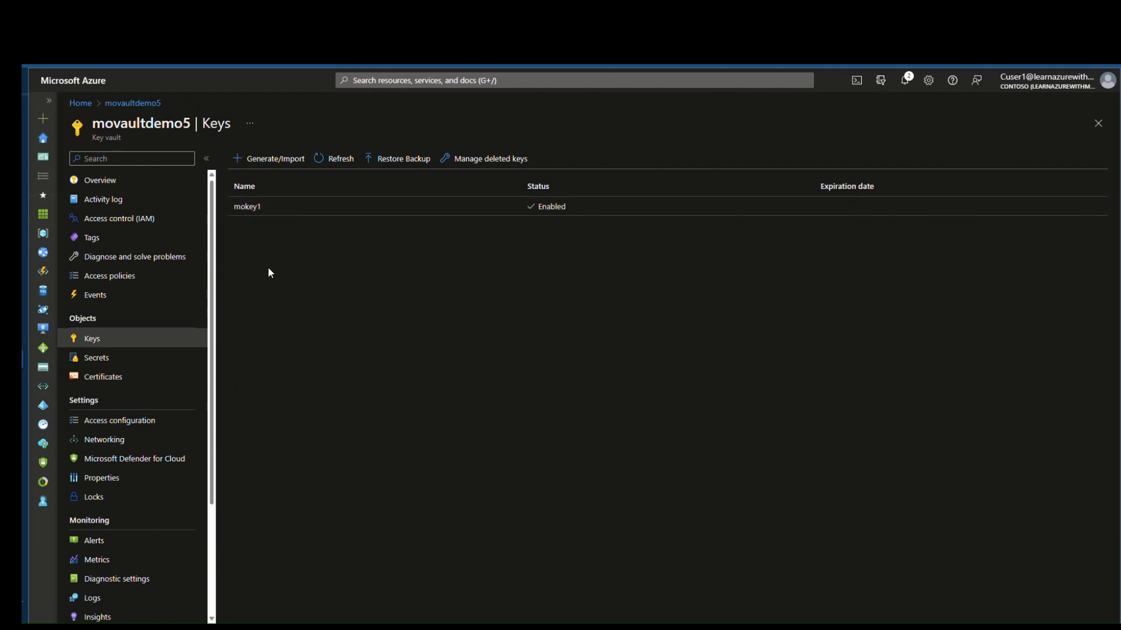
{"action": "left_click", "coordinate": [324, 211]}
{"action": "left_click", "coordinate": [147, 201]}
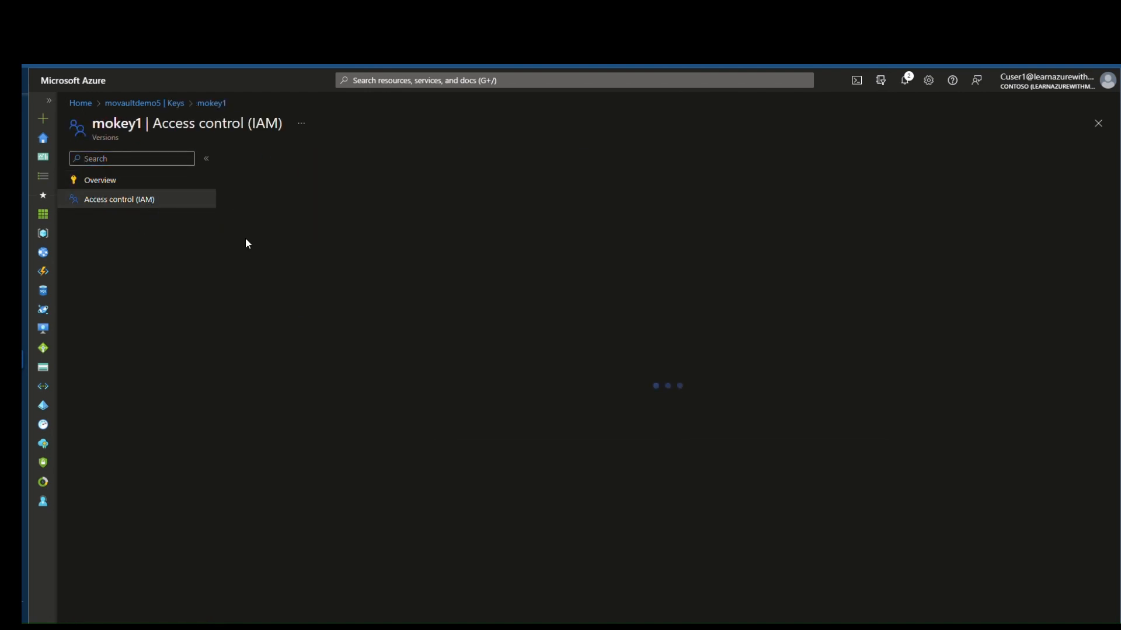
{"action": "left_click", "coordinate": [312, 199]}
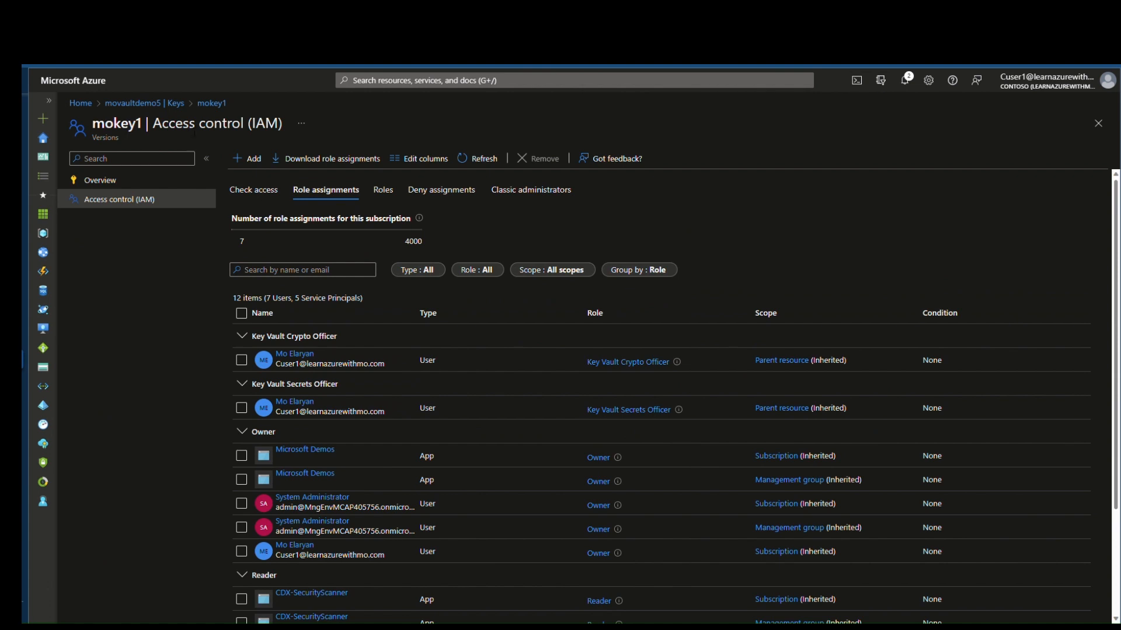
{"action": "left_click", "coordinate": [210, 103]}
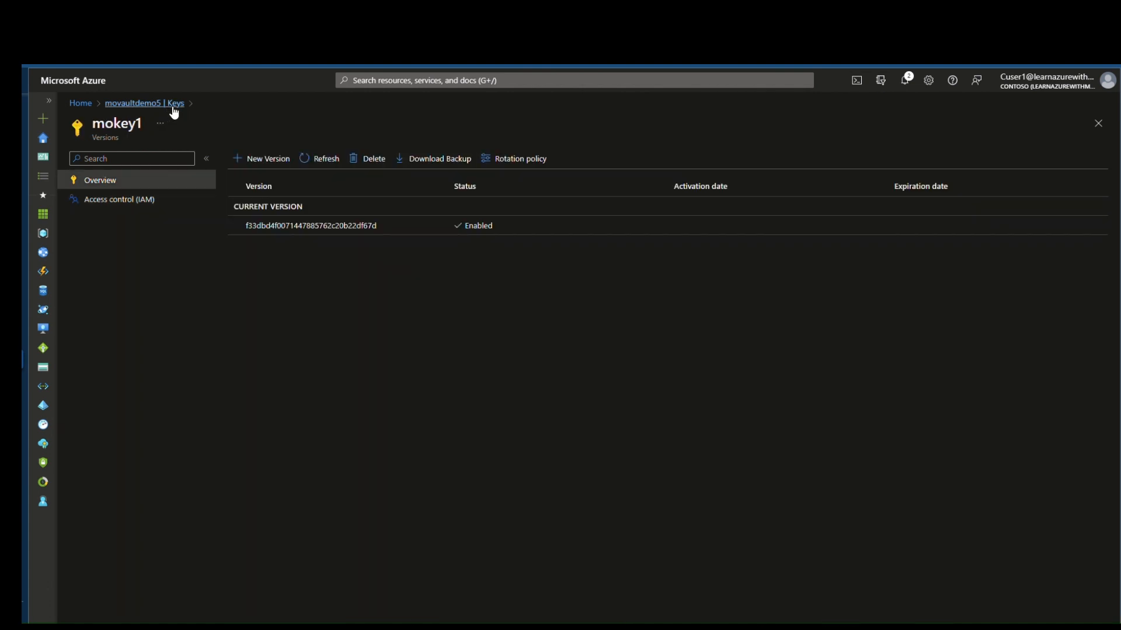
{"action": "left_click", "coordinate": [174, 105]}
{"action": "left_click", "coordinate": [120, 359]}
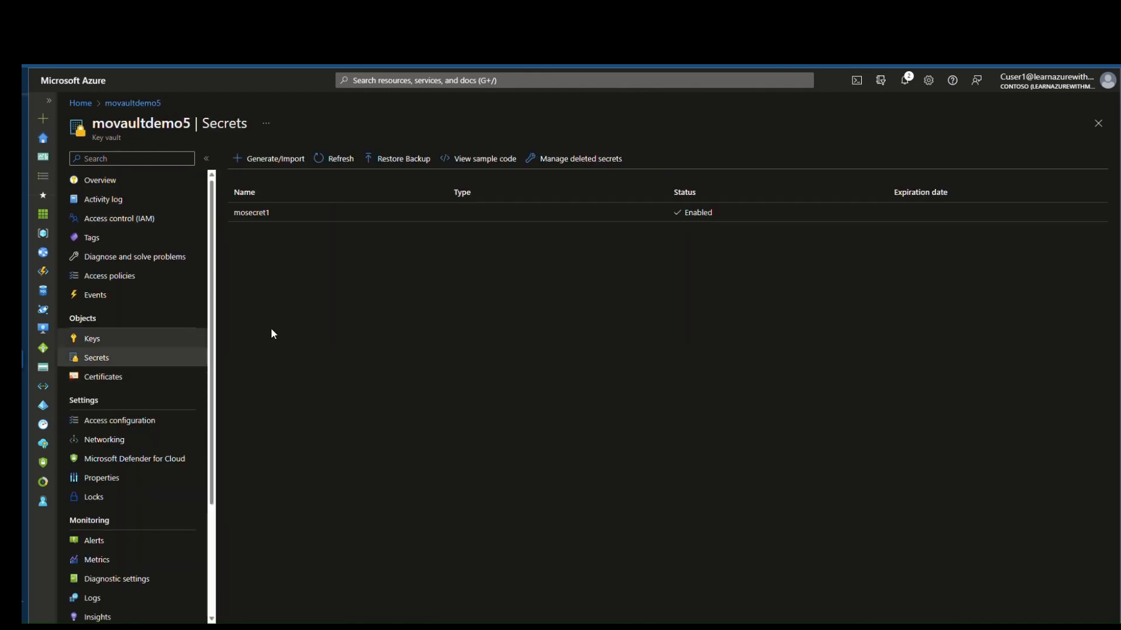
Step: Create the secret mosecret2 with an entered secret value
{"action": "left_click", "coordinate": [275, 159]}
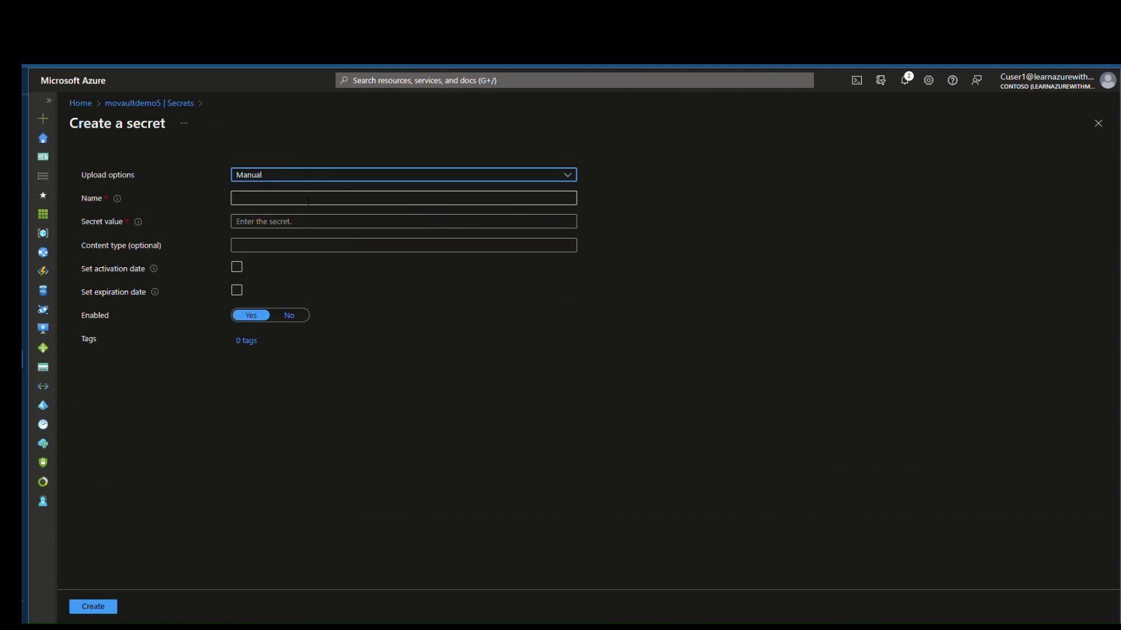
{"action": "left_click", "coordinate": [309, 200]}
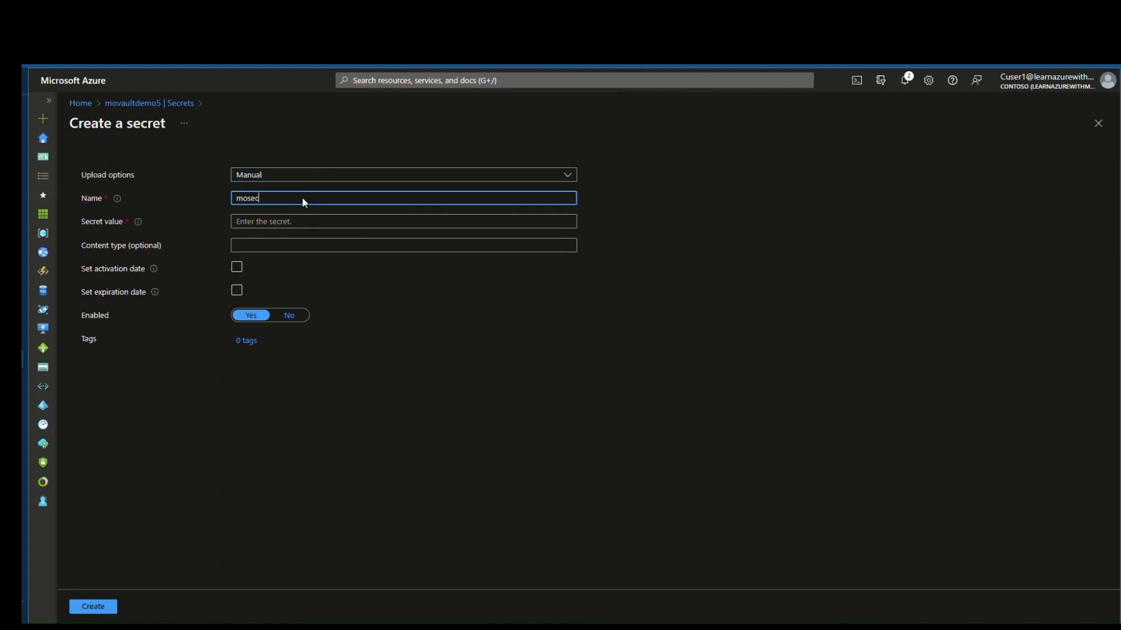
{"action": "left_click", "coordinate": [297, 223]}
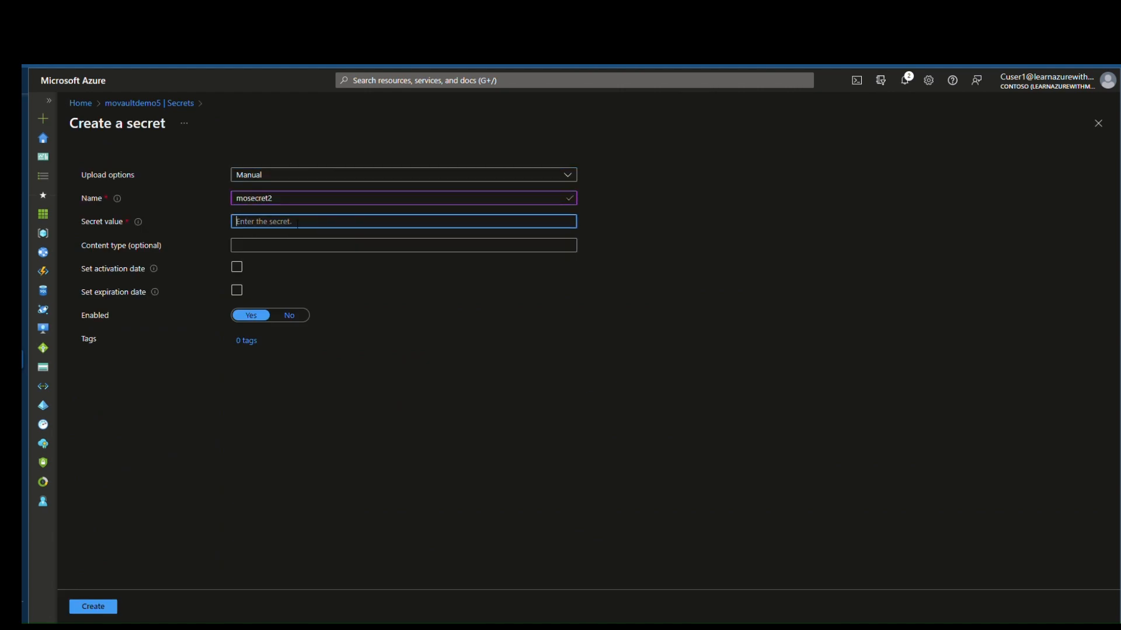
{"action": "type", "text": "Pa"}
{"action": "left_click", "coordinate": [108, 608]}
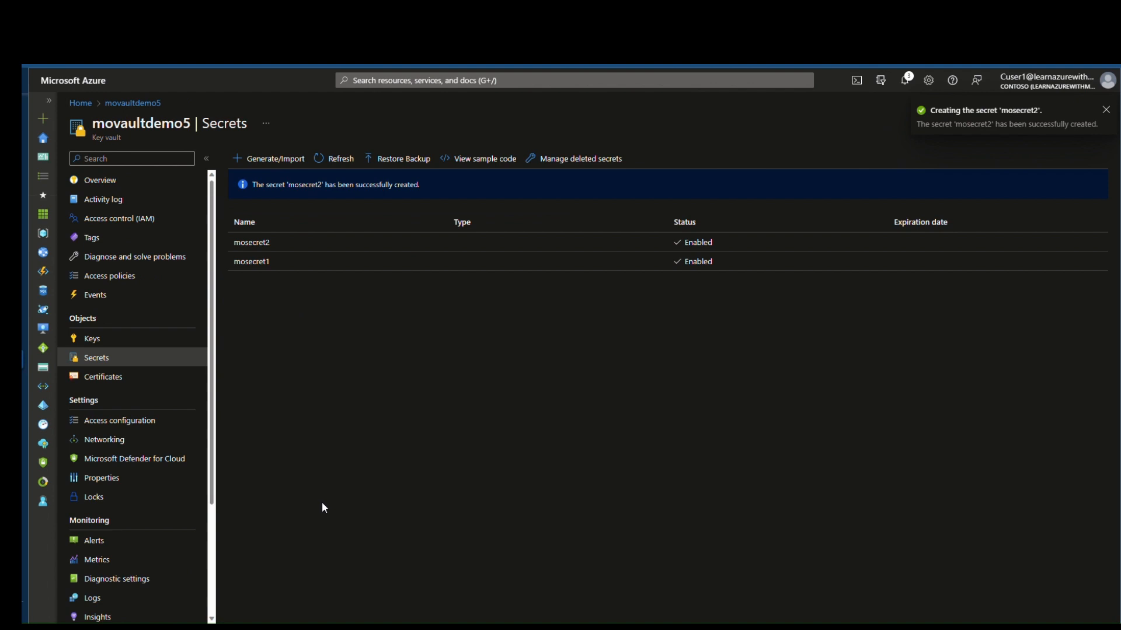
Step: Open mosecret1's role assignments and start a Key Vault Secrets Officer assignment on it
{"action": "left_click", "coordinate": [297, 267]}
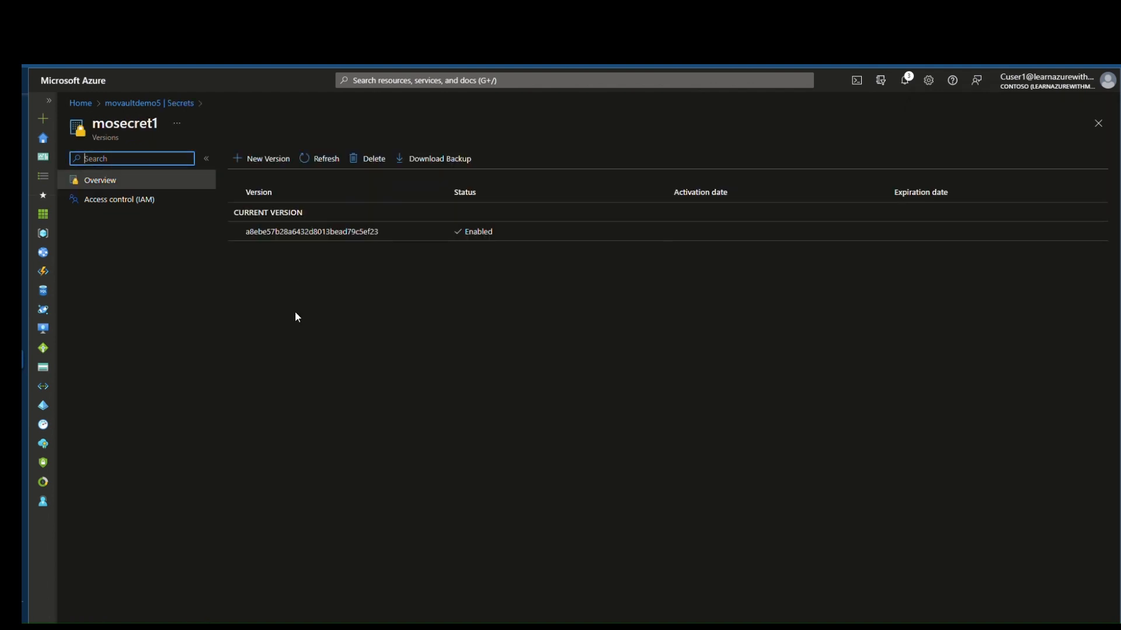
{"action": "left_click", "coordinate": [139, 201]}
{"action": "left_click", "coordinate": [325, 190]}
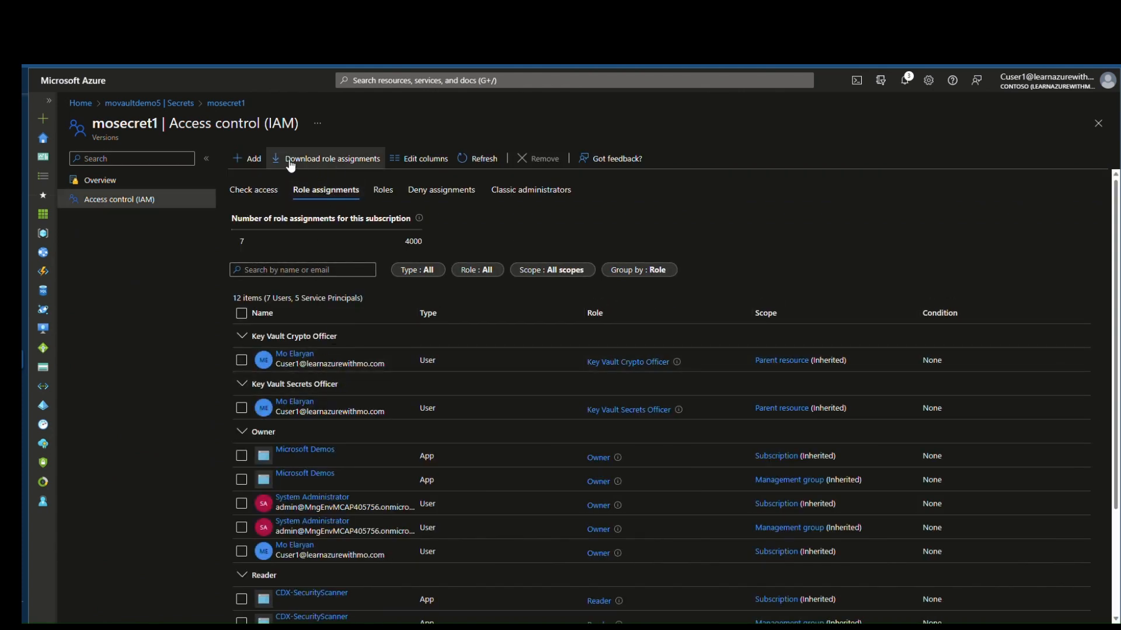
{"action": "left_click", "coordinate": [248, 159]}
{"action": "left_click", "coordinate": [289, 178]}
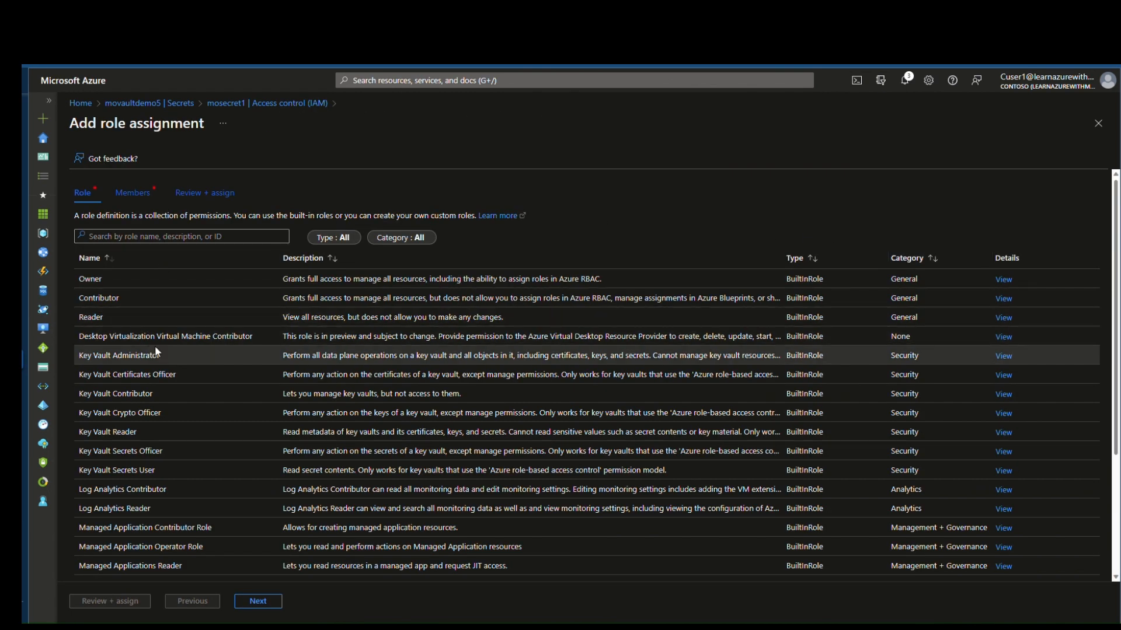
{"action": "left_click", "coordinate": [156, 453]}
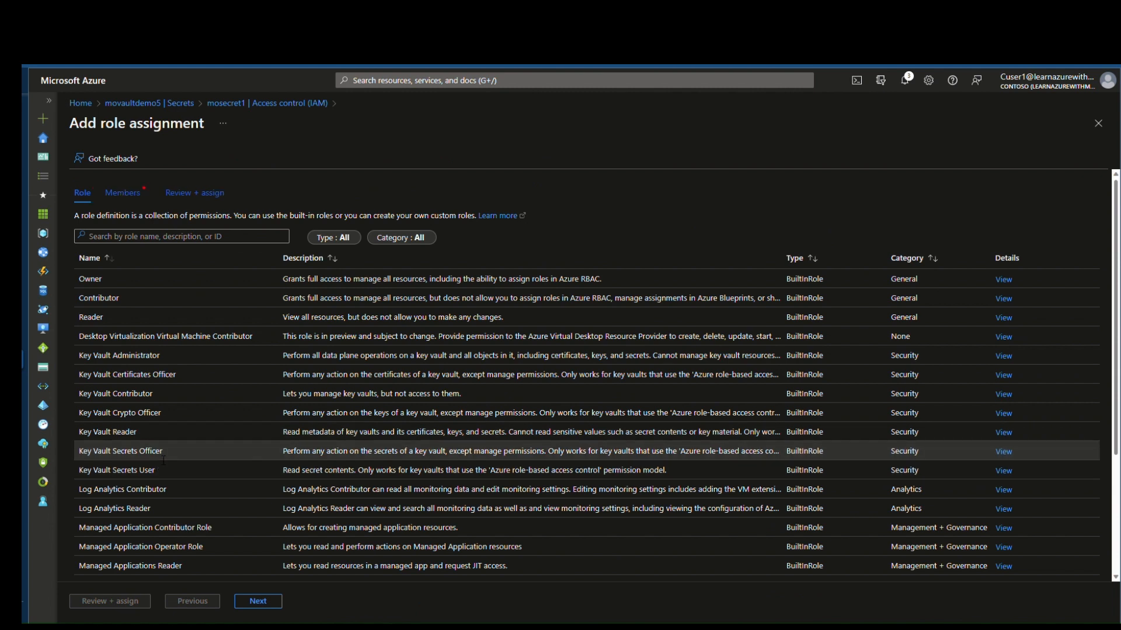
{"action": "left_click", "coordinate": [261, 610]}
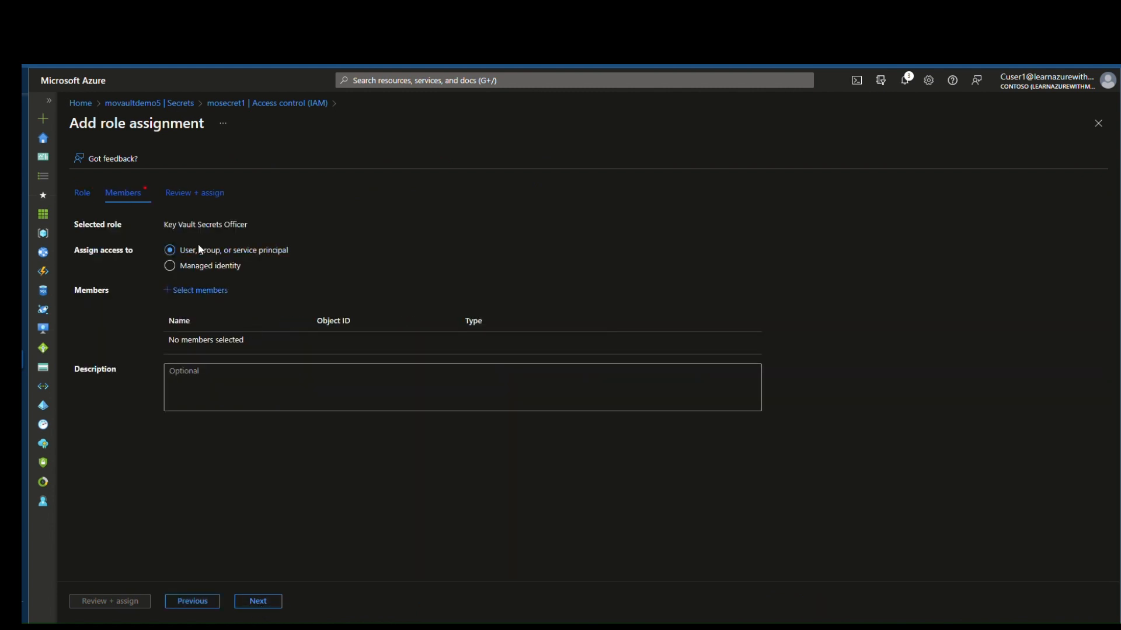
Step: Select the second test user 'cuser2' as member, complete the assignment, and return to mosecret1
{"action": "left_click", "coordinate": [200, 290]}
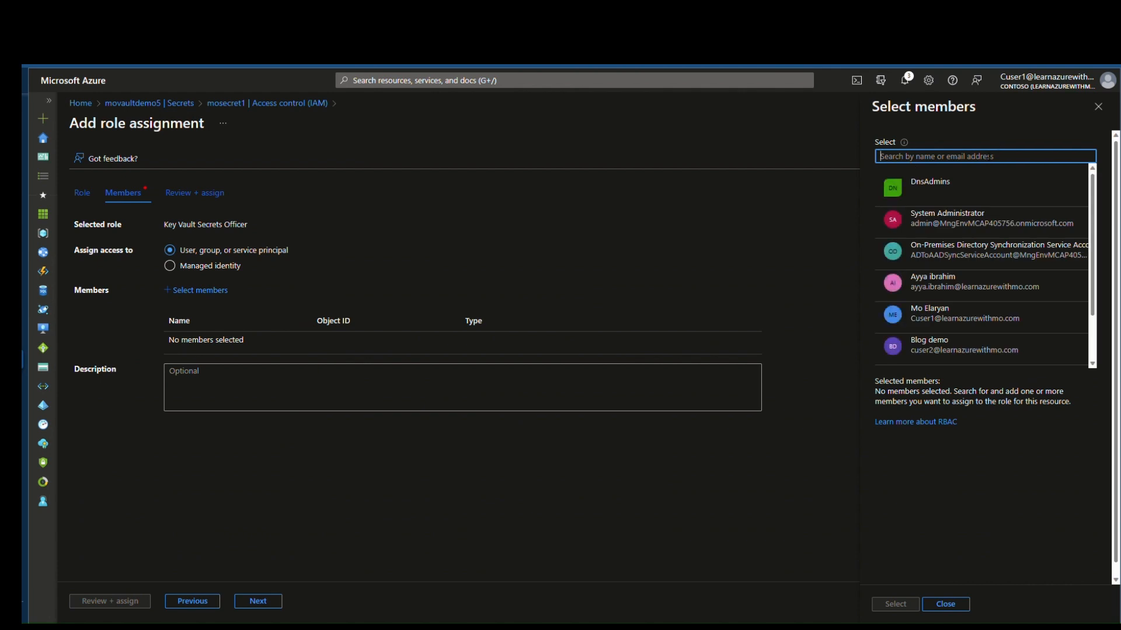
{"action": "type", "text": "cuser2"}
{"action": "left_click", "coordinate": [932, 202]}
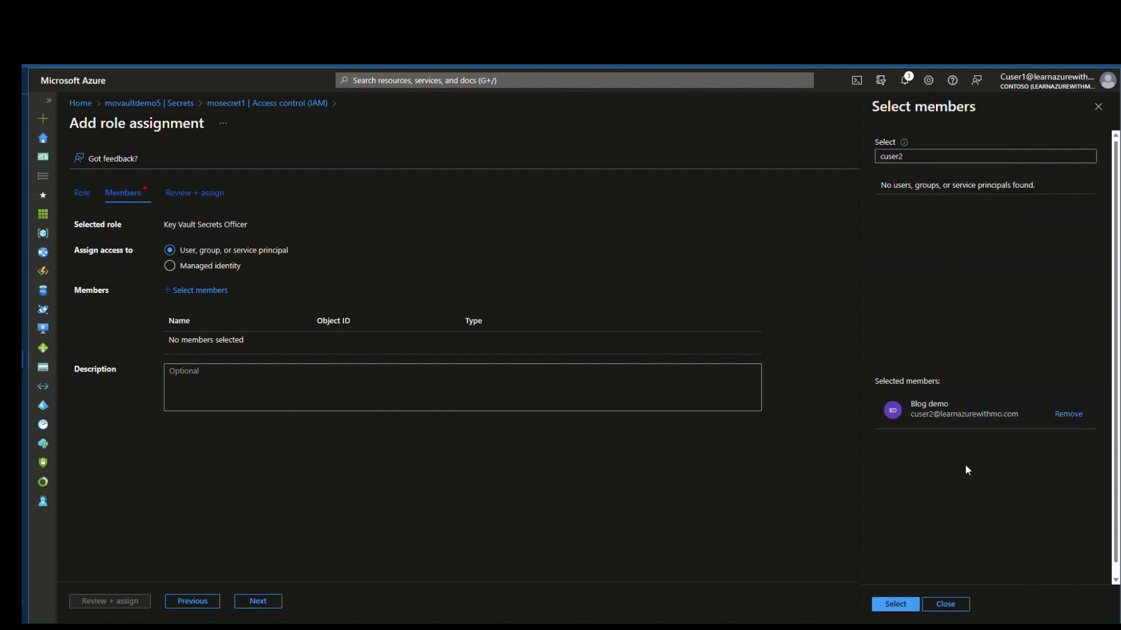
{"action": "left_click", "coordinate": [916, 604]}
{"action": "left_click", "coordinate": [126, 604]}
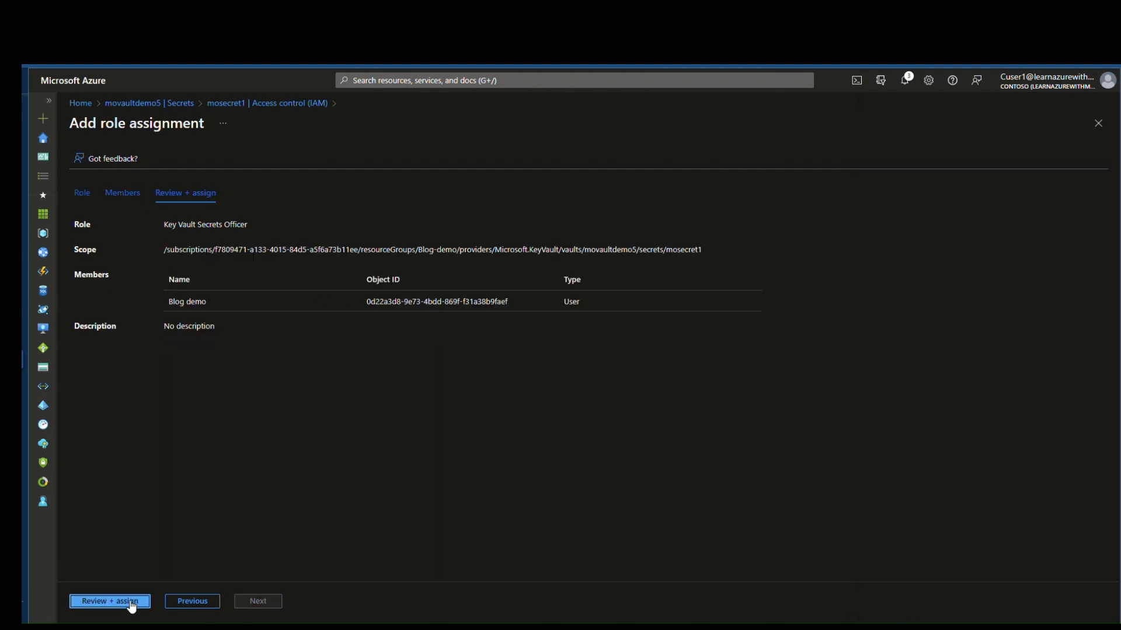
{"action": "left_click", "coordinate": [127, 603]}
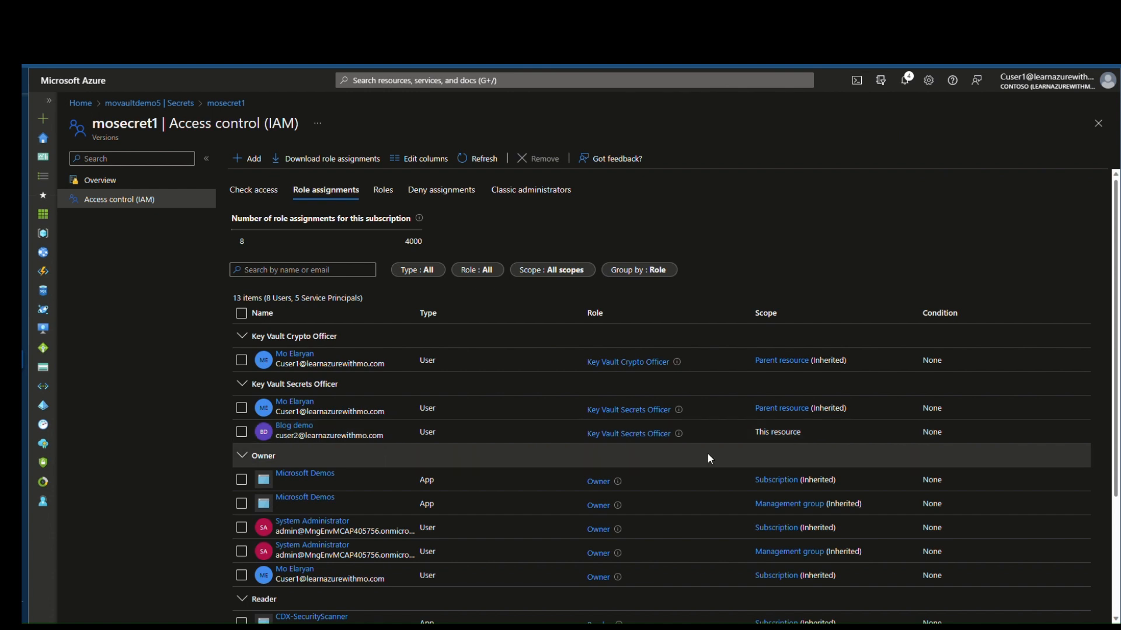
{"action": "left_click", "coordinate": [237, 104]}
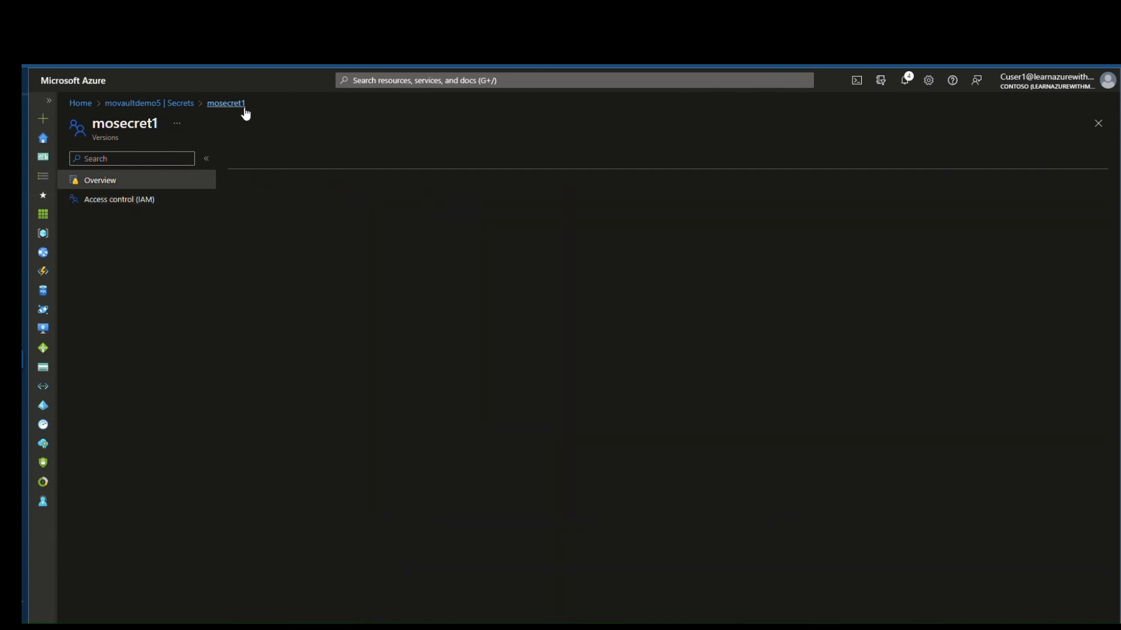
Step: Inspect mosecret2's role assignments, where the second user has only inherited Reader, then return to Secrets
{"action": "left_click", "coordinate": [163, 104]}
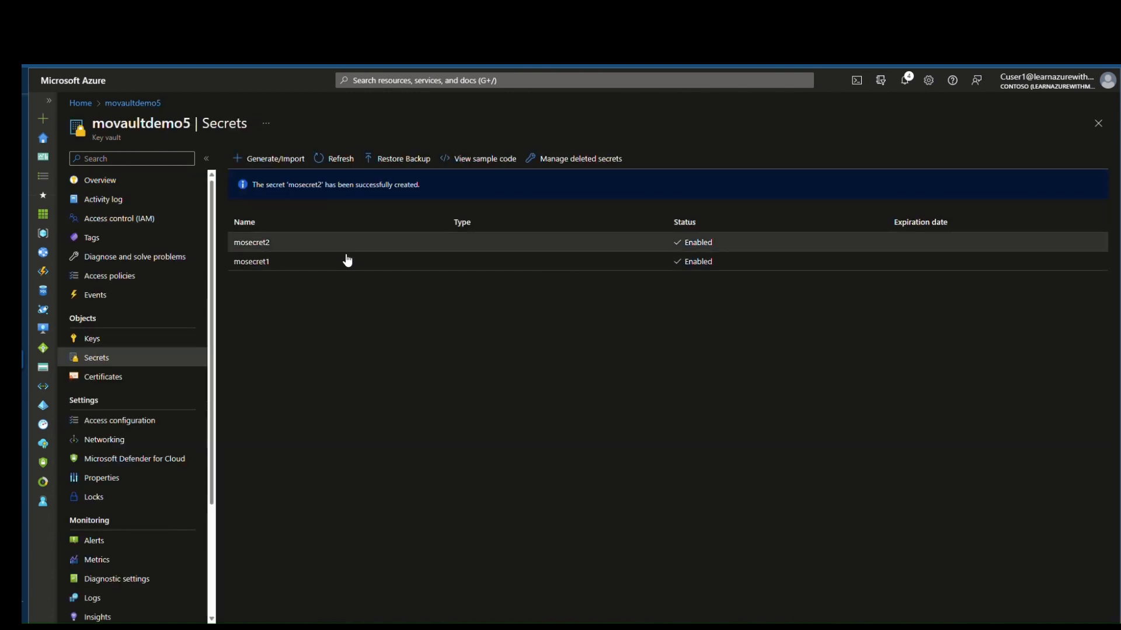
{"action": "left_click", "coordinate": [311, 244]}
{"action": "left_click", "coordinate": [169, 202]}
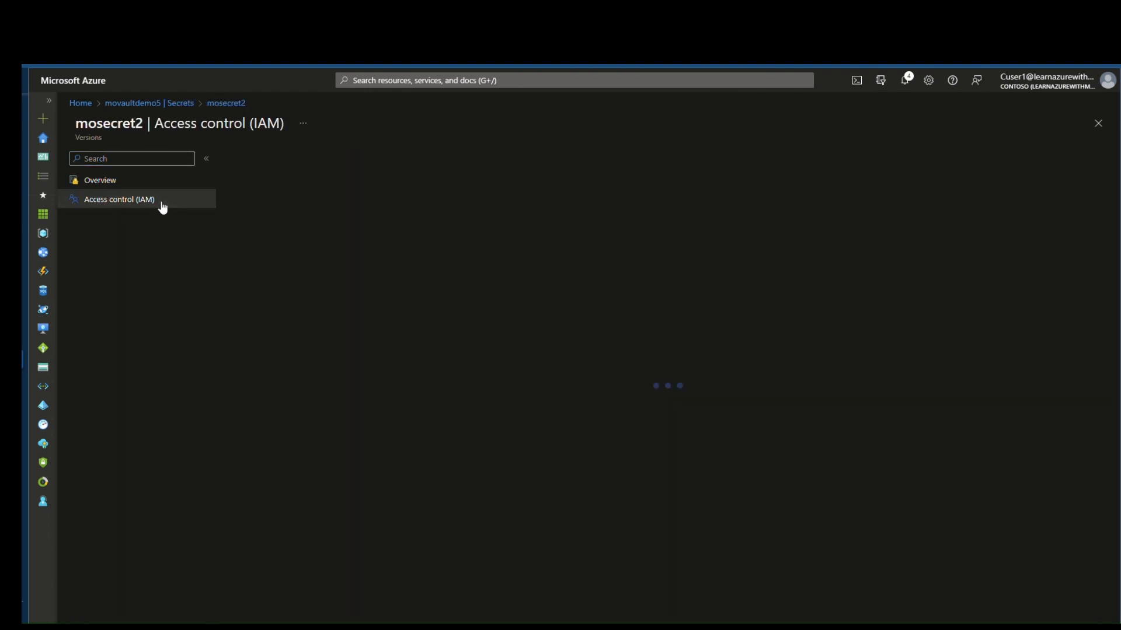
{"action": "left_click", "coordinate": [332, 193]}
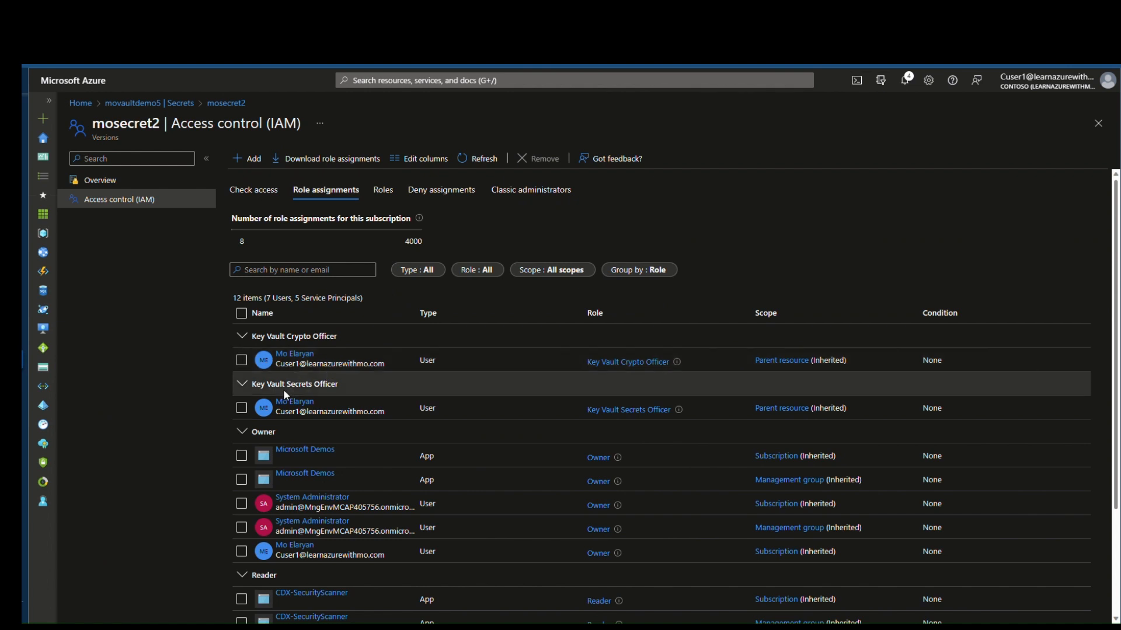
{"action": "scroll", "coordinate": [381, 471], "scroll_direction": "down", "scroll_amount": 2}
{"action": "scroll", "coordinate": [352, 465], "scroll_direction": "up", "scroll_amount": 2}
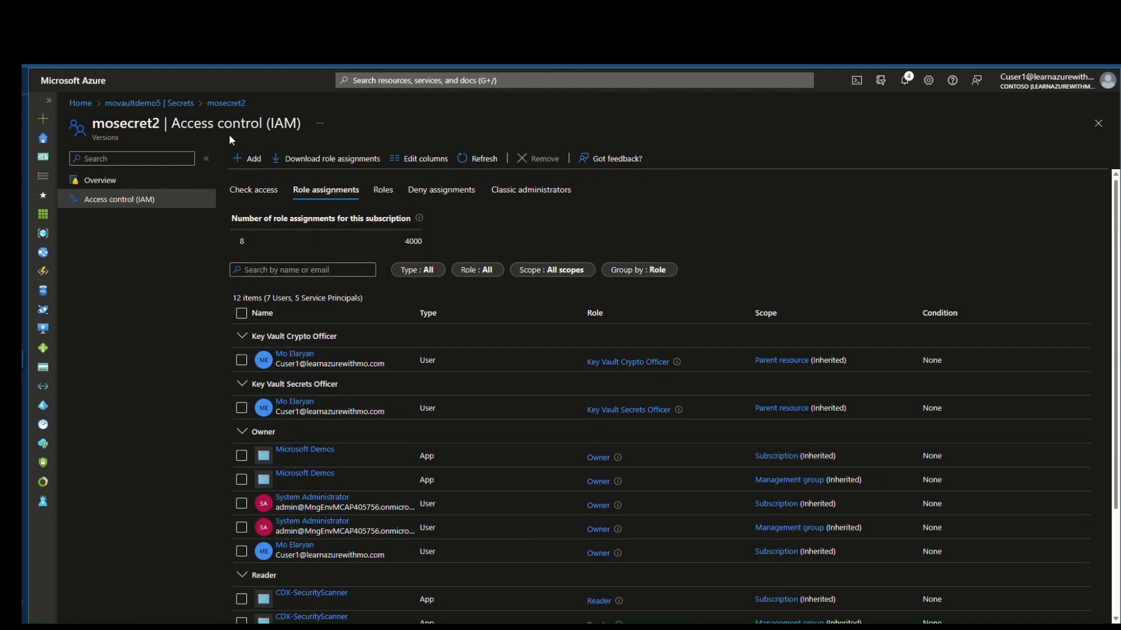
{"action": "scroll", "coordinate": [421, 463], "scroll_direction": "down", "scroll_amount": 2}
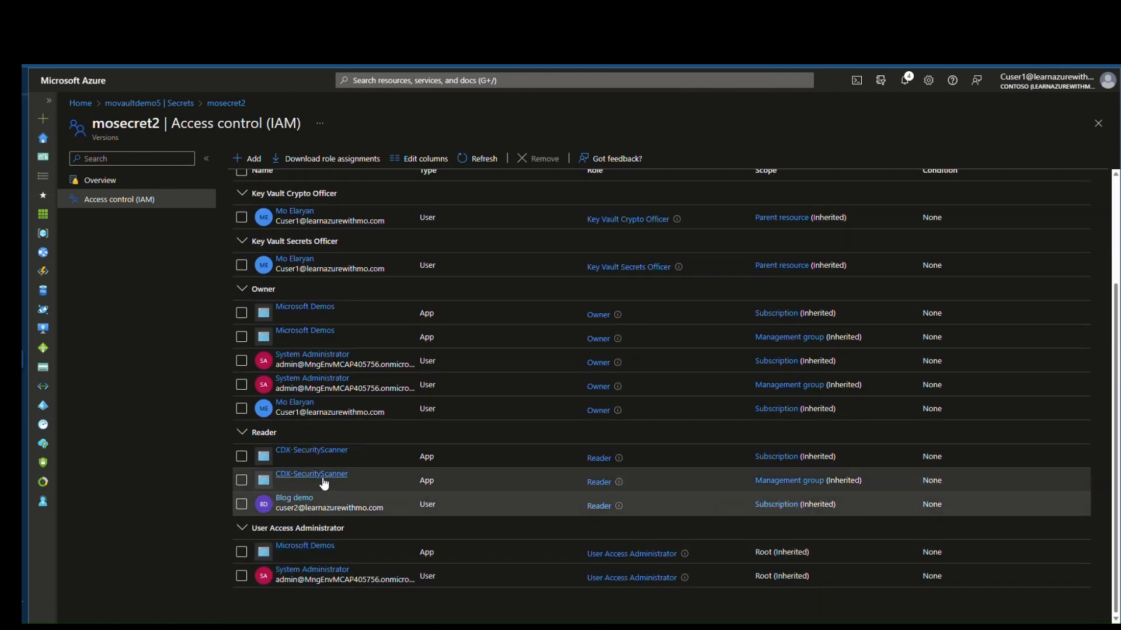
{"action": "scroll", "coordinate": [569, 491], "scroll_direction": "up", "scroll_amount": 3}
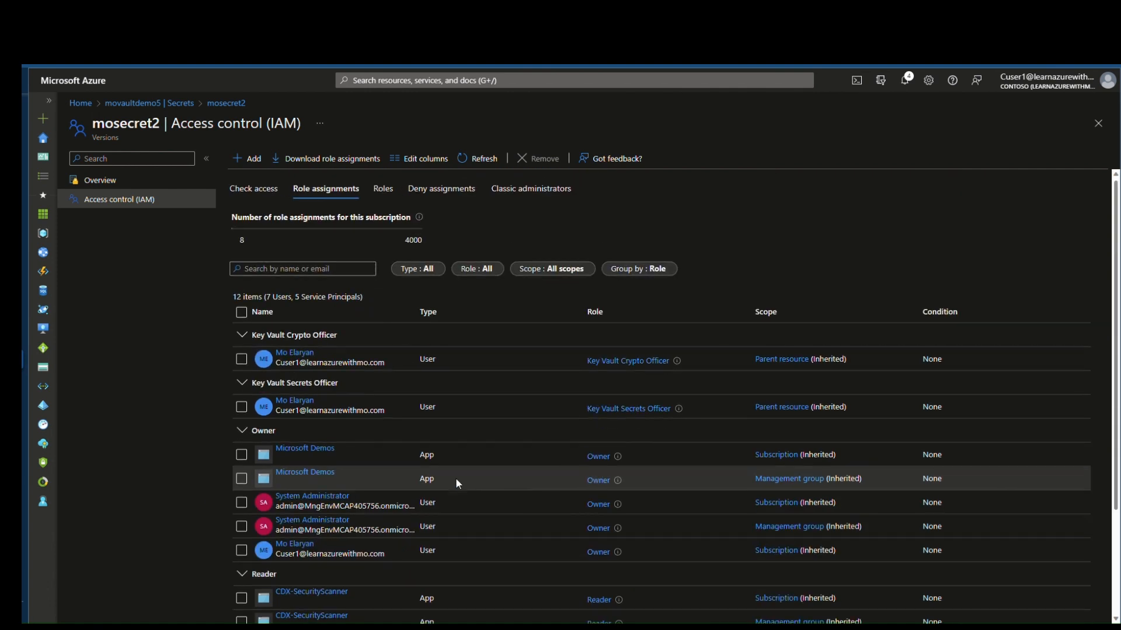
{"action": "left_click", "coordinate": [233, 106]}
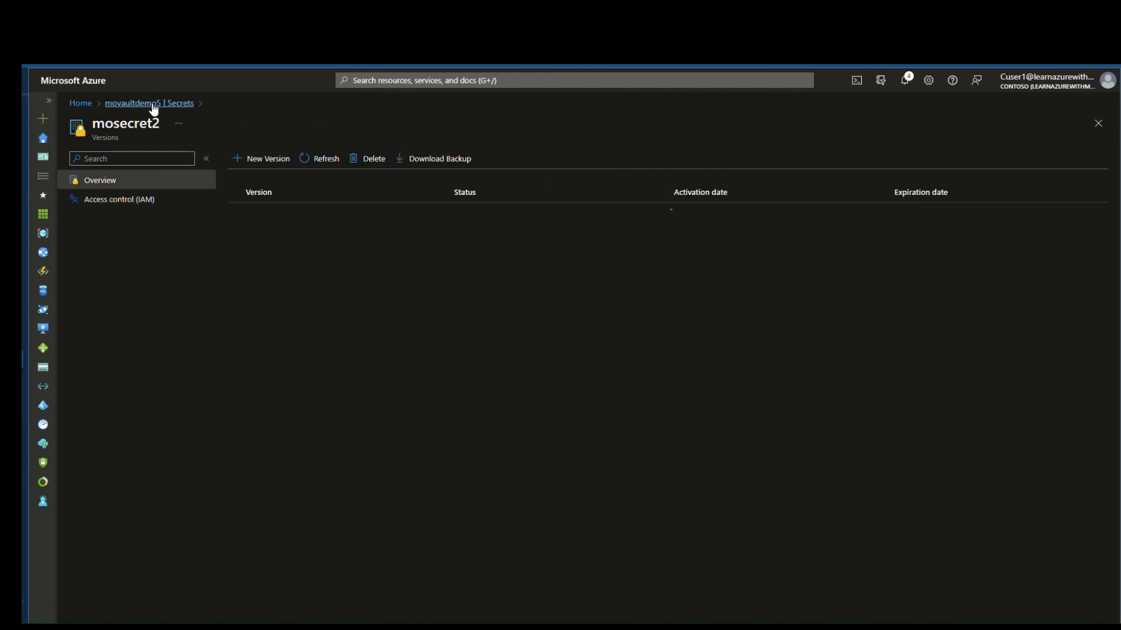
{"action": "left_click", "coordinate": [153, 107]}
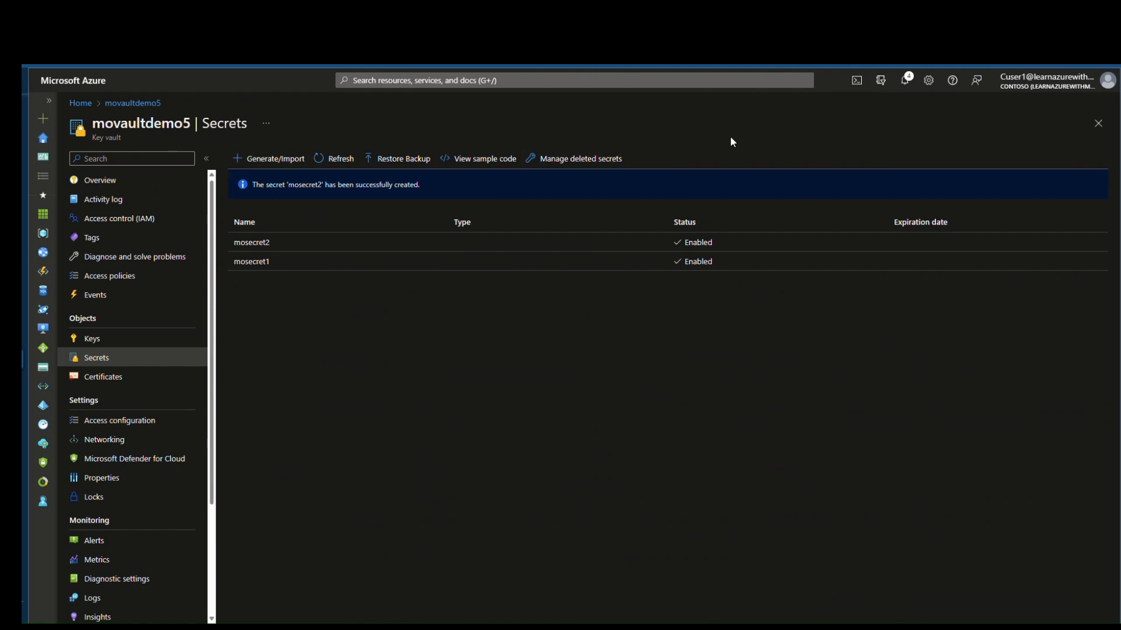
Step: Switch to the second Contoso test account and open movaultdemo5's Secrets as that user
{"action": "left_click", "coordinate": [998, 89]}
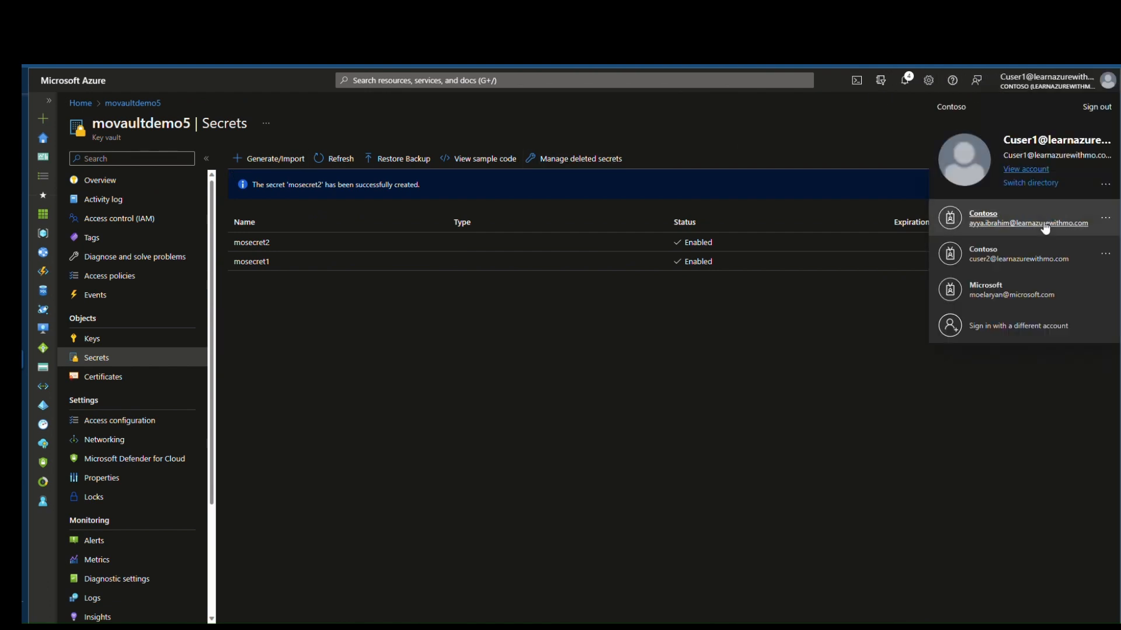
{"action": "left_click", "coordinate": [1024, 267]}
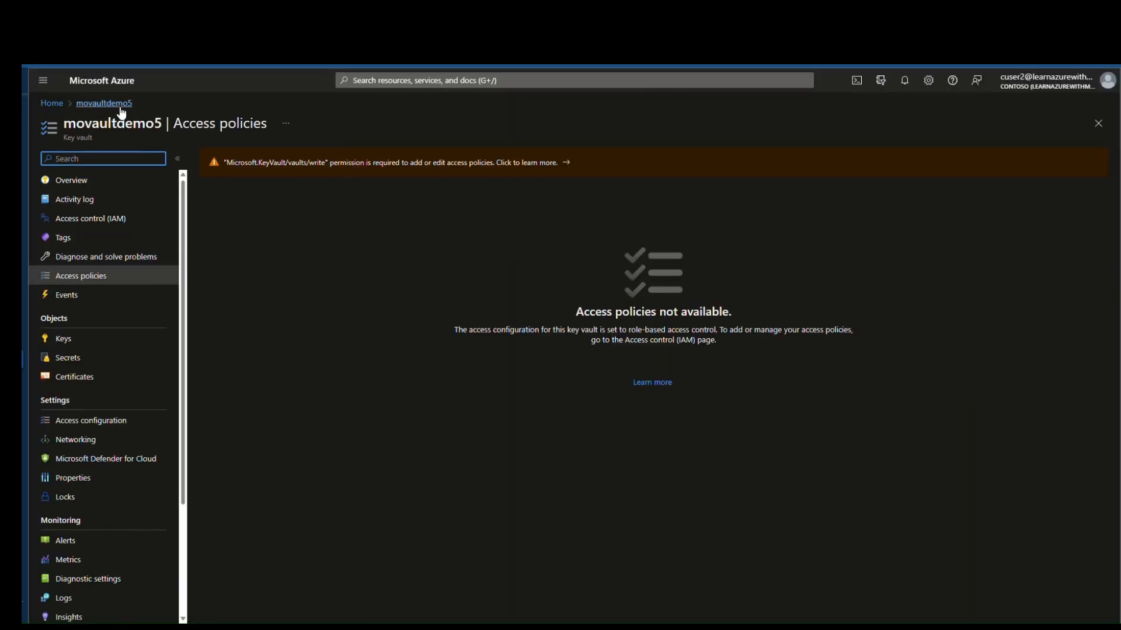
{"action": "left_click", "coordinate": [84, 359]}
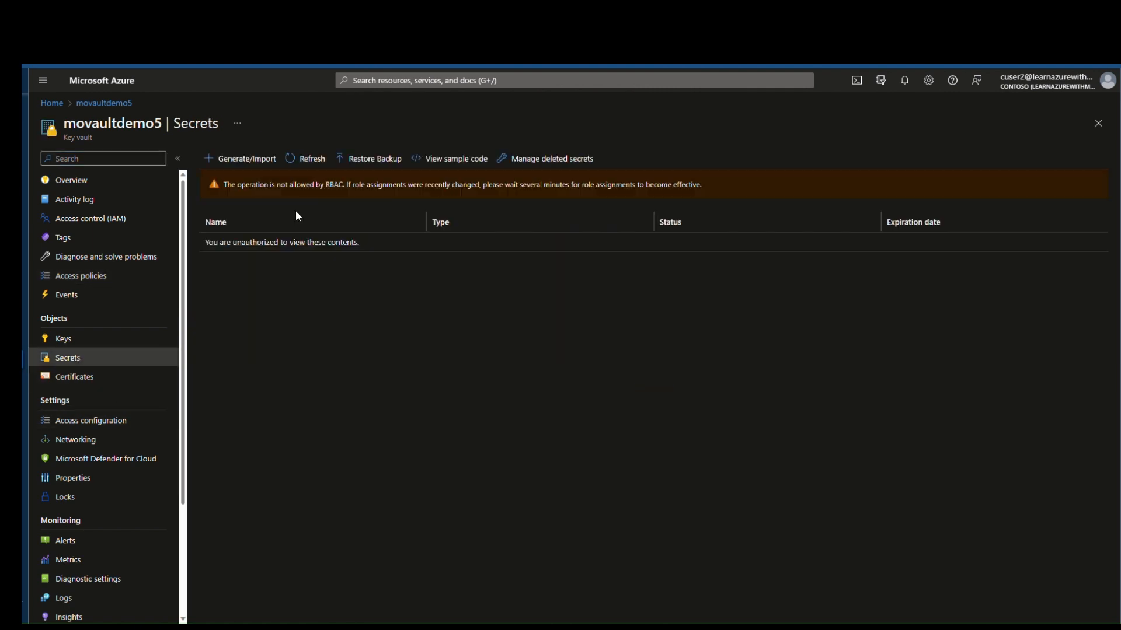
Step: Read the RBAC operation-not-allowed warning on Secrets, then return to the Azure home page
{"action": "mouse_move", "coordinate": [225, 184]}
{"action": "left_mouse_down"}
{"action": "mouse_move", "coordinate": [705, 187]}
{"action": "mouse_move", "coordinate": [264, 195]}
{"action": "mouse_move", "coordinate": [215, 221]}
{"action": "mouse_move", "coordinate": [220, 190]}
{"action": "left_mouse_up"}
{"action": "left_click", "coordinate": [709, 187]}
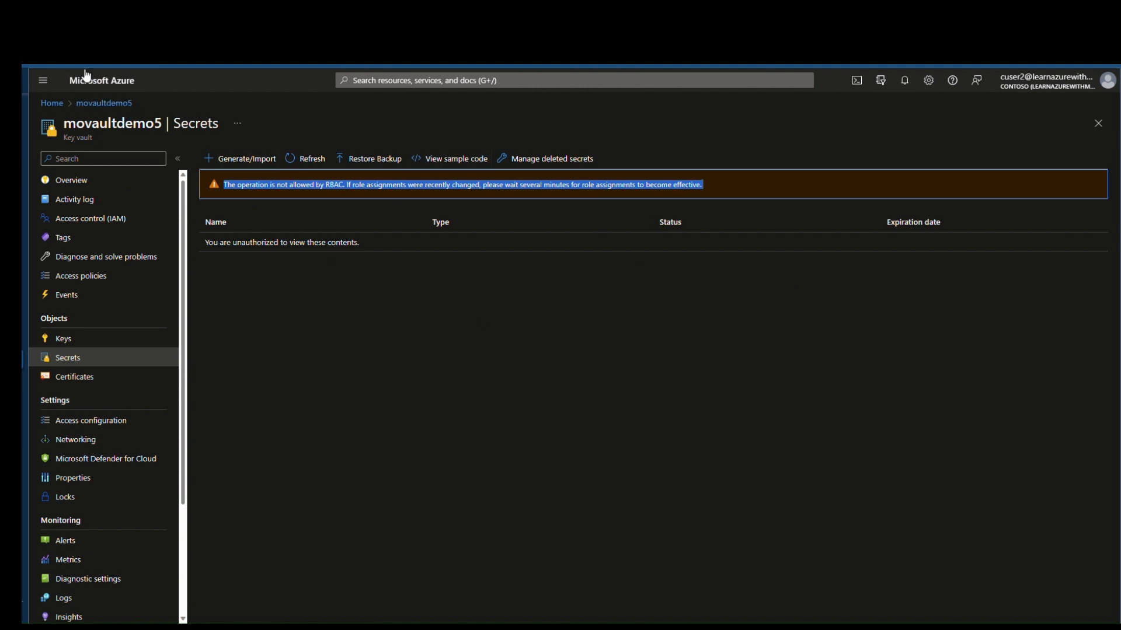
{"action": "left_click", "coordinate": [104, 103]}
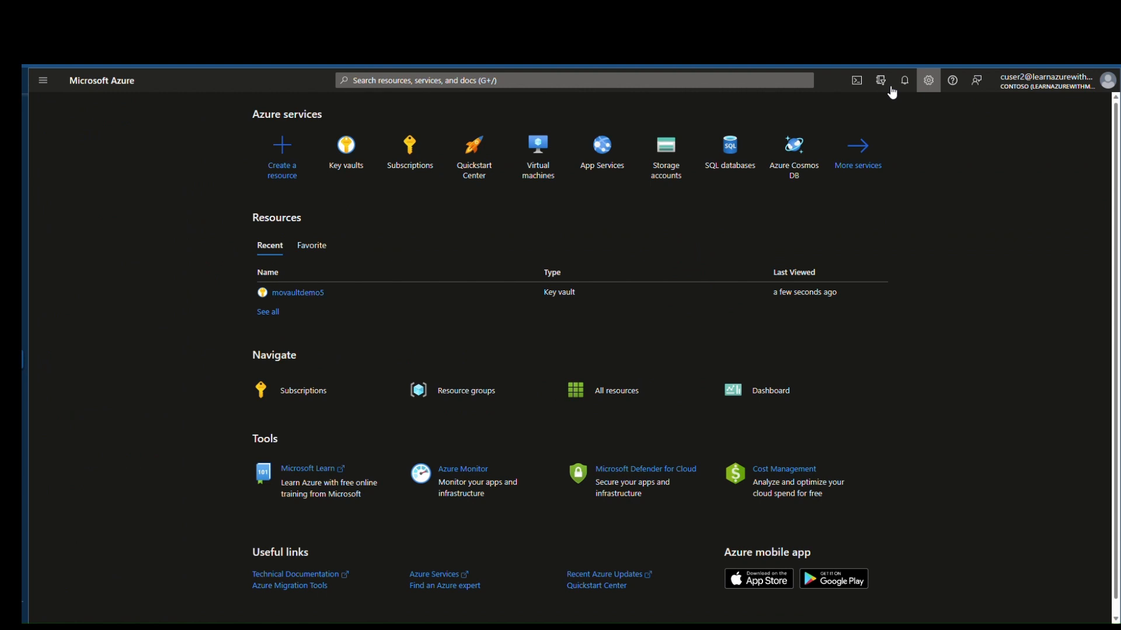
Step: Launch Cloud Shell from the top toolbar and wait for the Bash prompt
{"action": "left_click", "coordinate": [856, 80]}
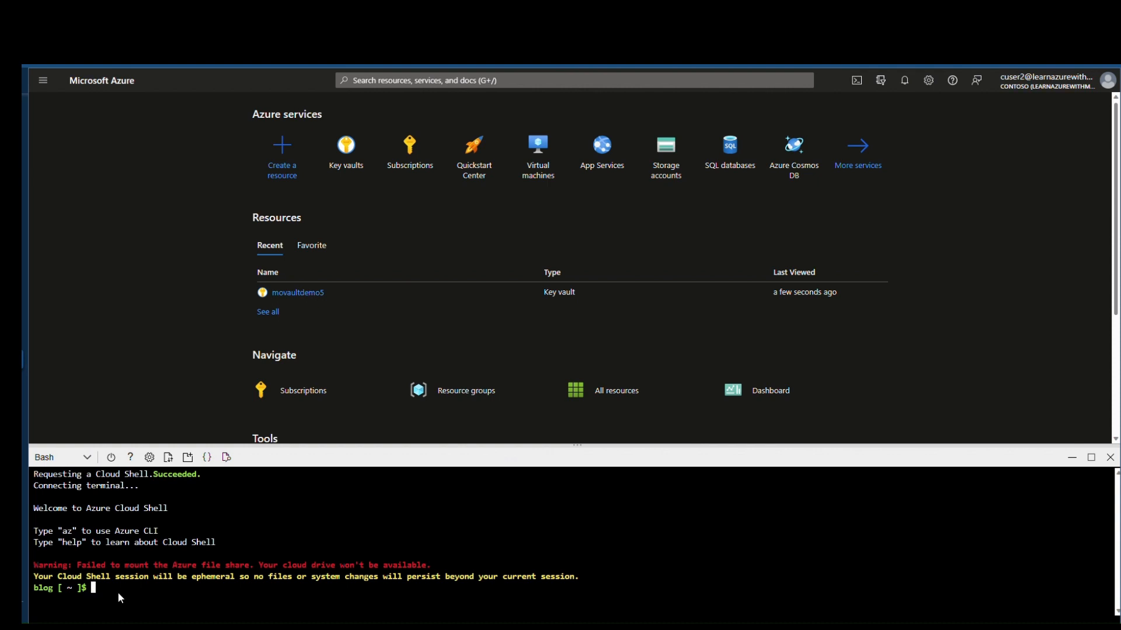
Step: Run az keyvault secret show for mosecret1 in movaultdemo5 and read its value
{"action": "key", "text": "ctrl+v"}
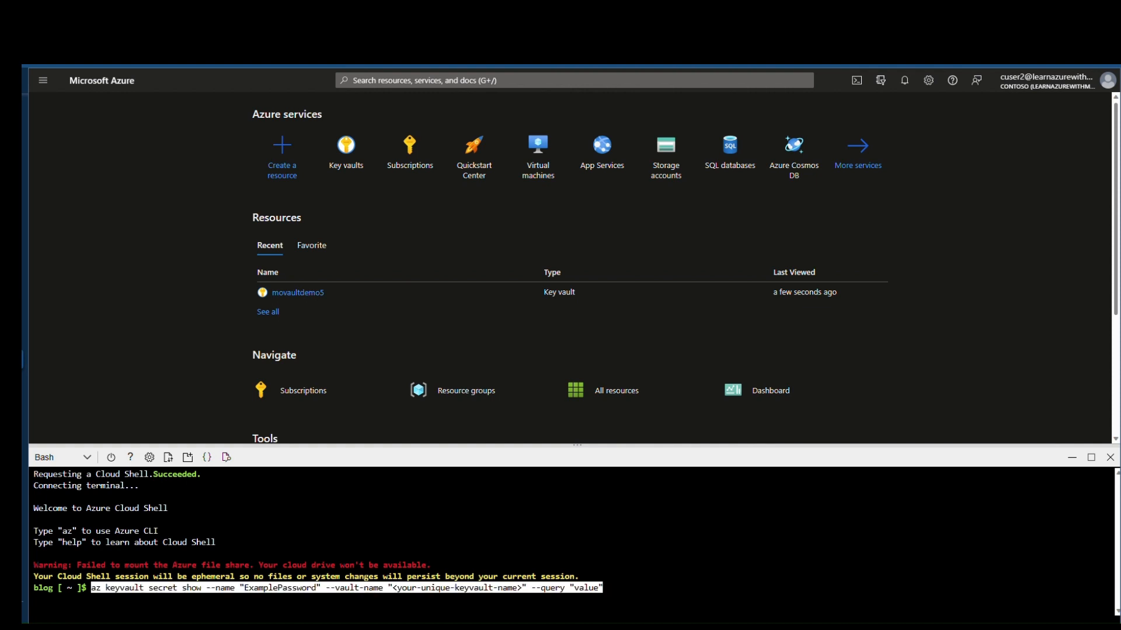
{"action": "key", "text": "Left"}
{"action": "key", "text": "Left"}
{"action": "key", "text": "Left"}
{"action": "key", "text": "Left"}
{"action": "key", "text": "Left"}
{"action": "key", "text": "Left"}
{"action": "key", "text": "Left"}
{"action": "key", "text": "Left"}
{"action": "key", "text": "Left"}
{"action": "key", "text": "Left"}
{"action": "key", "text": "Left"}
{"action": "key", "text": "Left"}
{"action": "key", "text": "Left"}
{"action": "key", "text": "Left"}
{"action": "key", "text": "Left"}
{"action": "key", "text": "Left"}
{"action": "key", "text": "Left"}
{"action": "key", "text": "Left"}
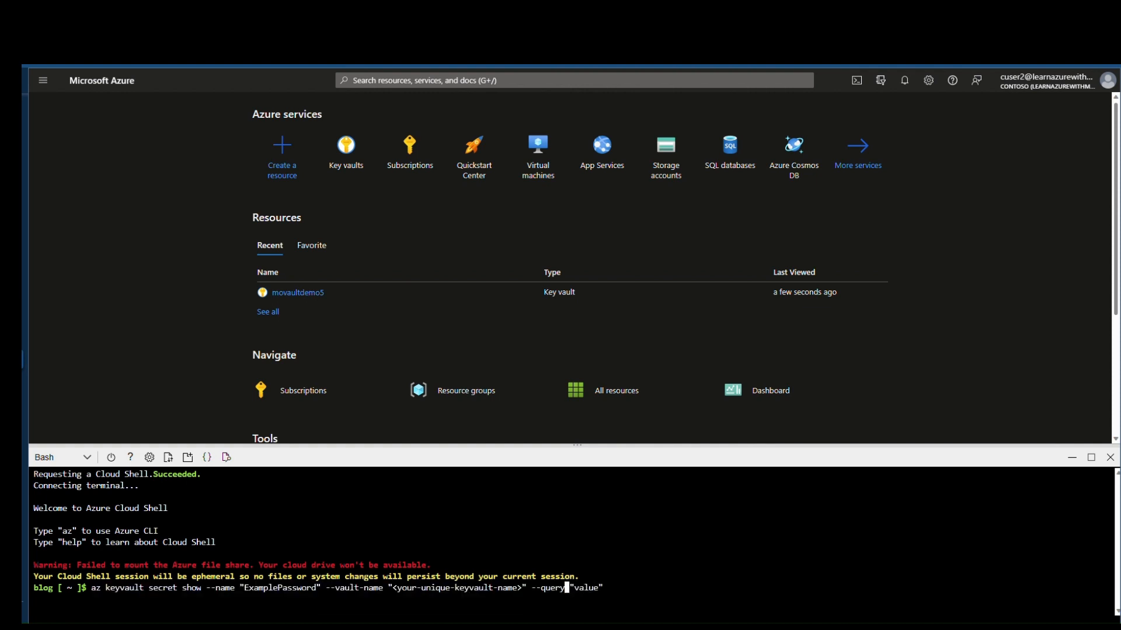
{"action": "key", "text": "Right"}
{"action": "key", "text": "BackSpace"}
{"action": "key", "text": "BackSpace"}
{"action": "key", "text": "BackSpace"}
{"action": "key", "text": "BackSpace"}
{"action": "key", "text": "BackSpace"}
{"action": "key", "text": "BackSpace"}
{"action": "key", "text": "BackSpace"}
{"action": "key", "text": "BackSpace"}
{"action": "key", "text": "BackSpace"}
{"action": "key", "text": "BackSpace"}
{"action": "key", "text": "BackSpace"}
{"action": "key", "text": "BackSpace"}
{"action": "key", "text": "BackSpace"}
{"action": "key", "text": "BackSpace"}
{"action": "key", "text": "BackSpace"}
{"action": "key", "text": "BackSpace"}
{"action": "key", "text": "BackSpace"}
{"action": "key", "text": "BackSpace"}
{"action": "key", "text": "BackSpace"}
{"action": "key", "text": "BackSpace"}
{"action": "key", "text": "BackSpace"}
{"action": "key", "text": "BackSpace"}
{"action": "key", "text": "BackSpace"}
{"action": "key", "text": "BackSpace"}
{"action": "key", "text": "BackSpace"}
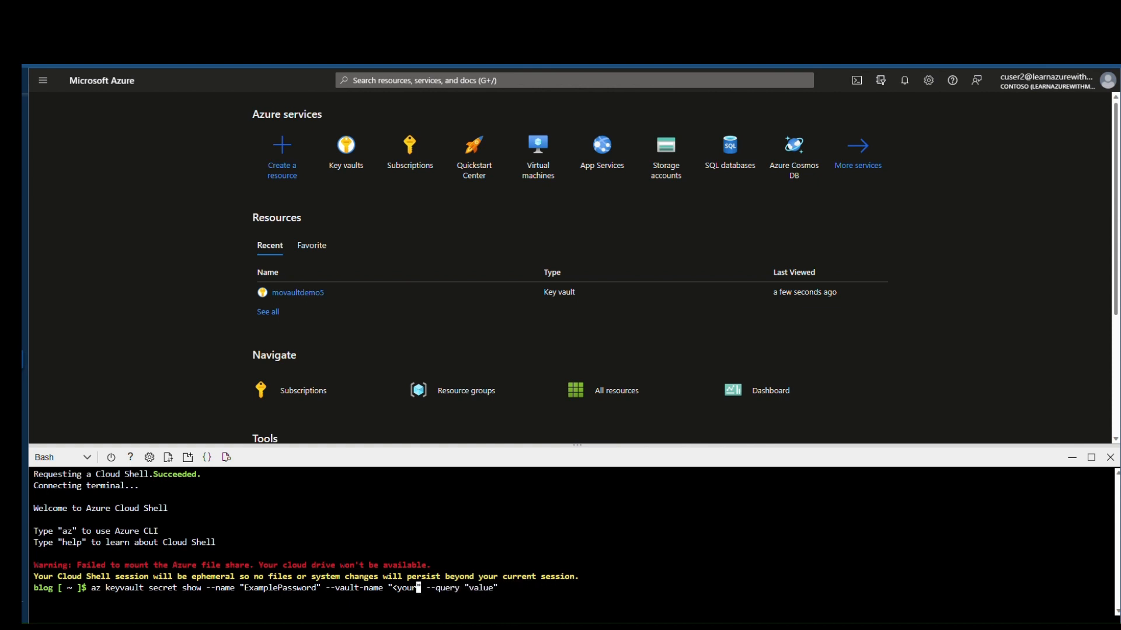
{"action": "key", "text": "BackSpace"}
{"action": "key", "text": "BackSpace"}
{"action": "type", "text": "movaultdemo"}
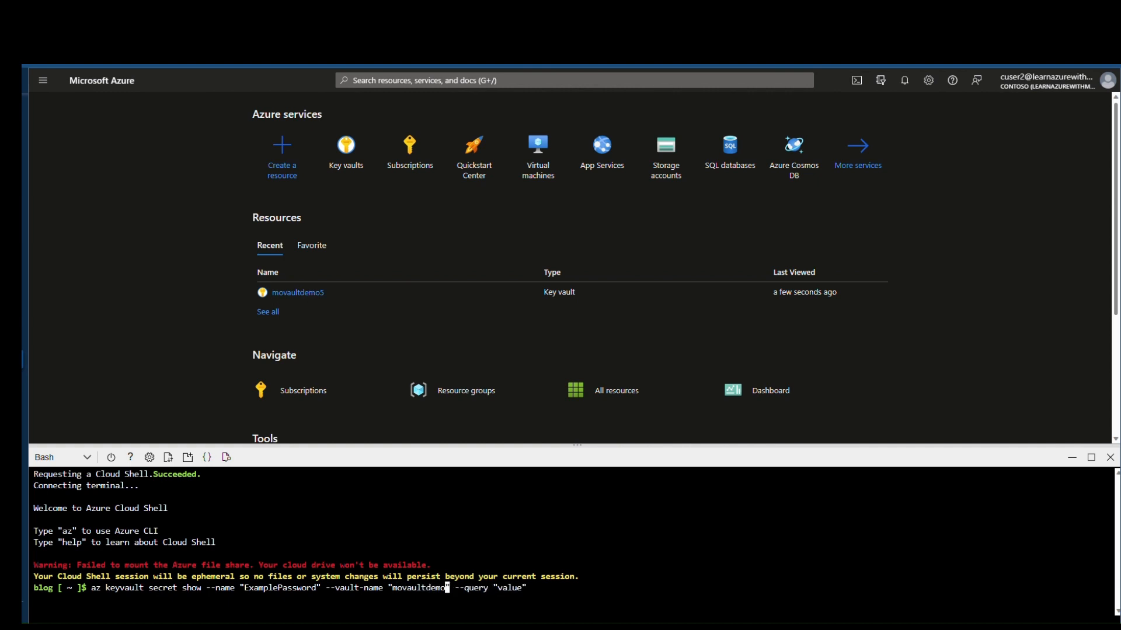
{"action": "type", "text": "5"}
{"action": "key", "text": "Left"}
{"action": "key", "text": "Left"}
{"action": "key", "text": "Left"}
{"action": "key", "text": "Left"}
{"action": "key", "text": "Left"}
{"action": "key", "text": "Left"}
{"action": "key", "text": "Left"}
{"action": "key", "text": "Left"}
{"action": "key", "text": "Left"}
{"action": "key", "text": "Left"}
{"action": "key", "text": "Left"}
{"action": "key", "text": "Left"}
{"action": "key", "text": "Left"}
{"action": "key", "text": "Left"}
{"action": "key", "text": "Left"}
{"action": "key", "text": "Left"}
{"action": "key", "text": "Left"}
{"action": "key", "text": "Left"}
{"action": "key", "text": "Left"}
{"action": "key", "text": "Left"}
{"action": "key", "text": "BackSpace"}
{"action": "key", "text": "BackSpace"}
{"action": "key", "text": "BackSpace"}
{"action": "key", "text": "BackSpace"}
{"action": "key", "text": "BackSpace"}
{"action": "key", "text": "BackSpace"}
{"action": "key", "text": "BackSpace"}
{"action": "key", "text": "BackSpace"}
{"action": "key", "text": "BackSpace"}
{"action": "key", "text": "BackSpace"}
{"action": "key", "text": "BackSpace"}
{"action": "key", "text": "BackSpace"}
{"action": "key", "text": "BackSpace"}
{"action": "key", "text": "BackSpace"}
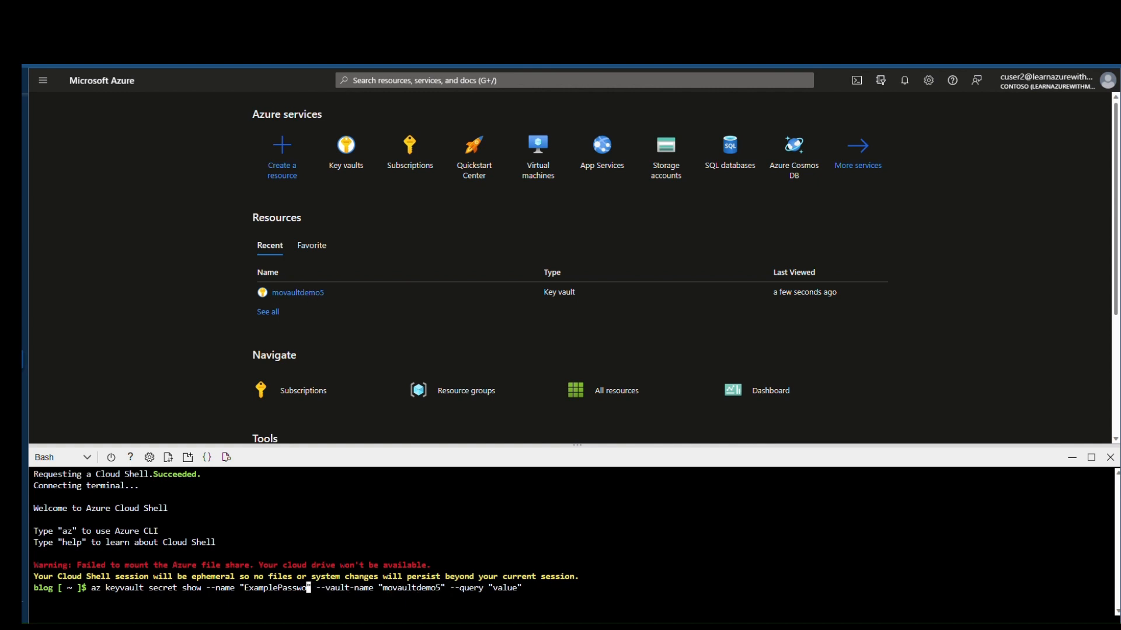
{"action": "key", "text": "BackSpace"}
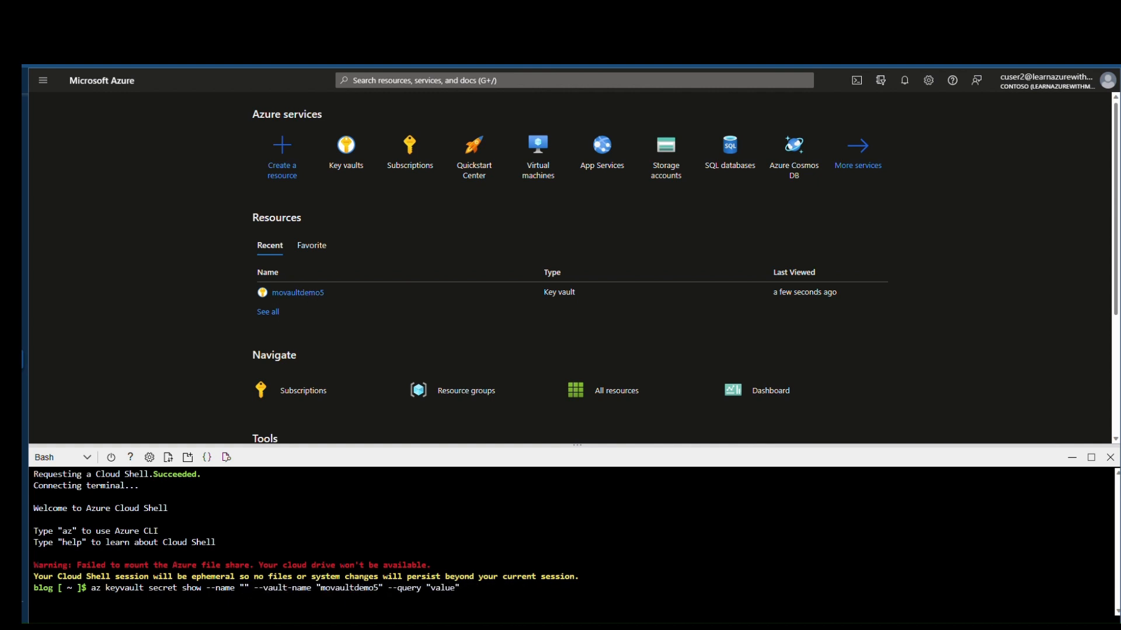
{"action": "type", "text": "mosecret"}
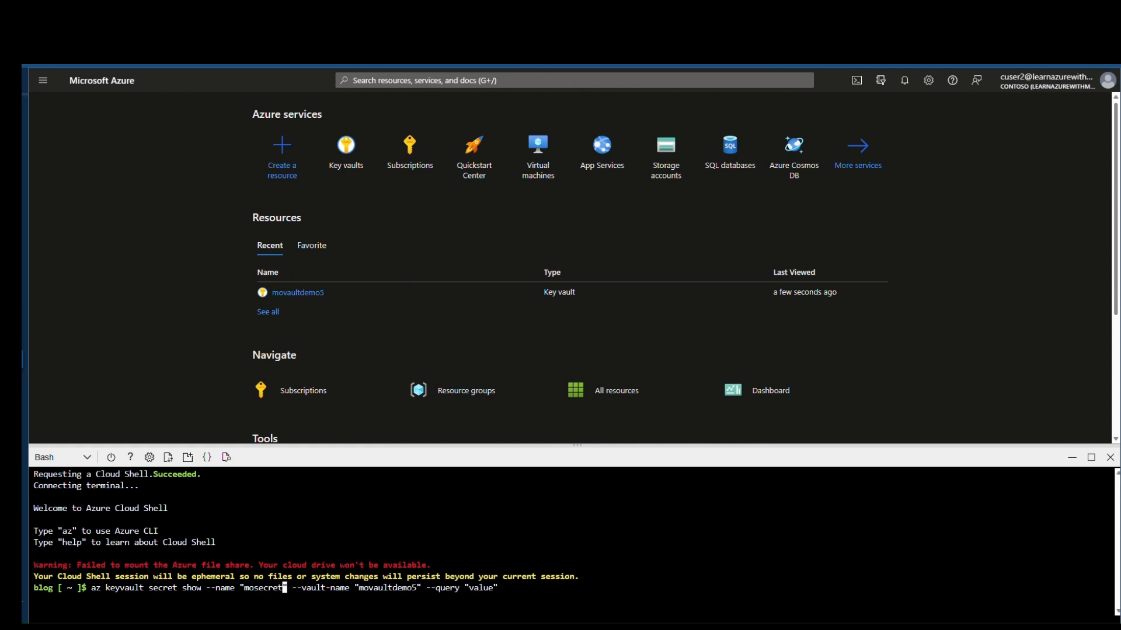
{"action": "type", "text": "1"}
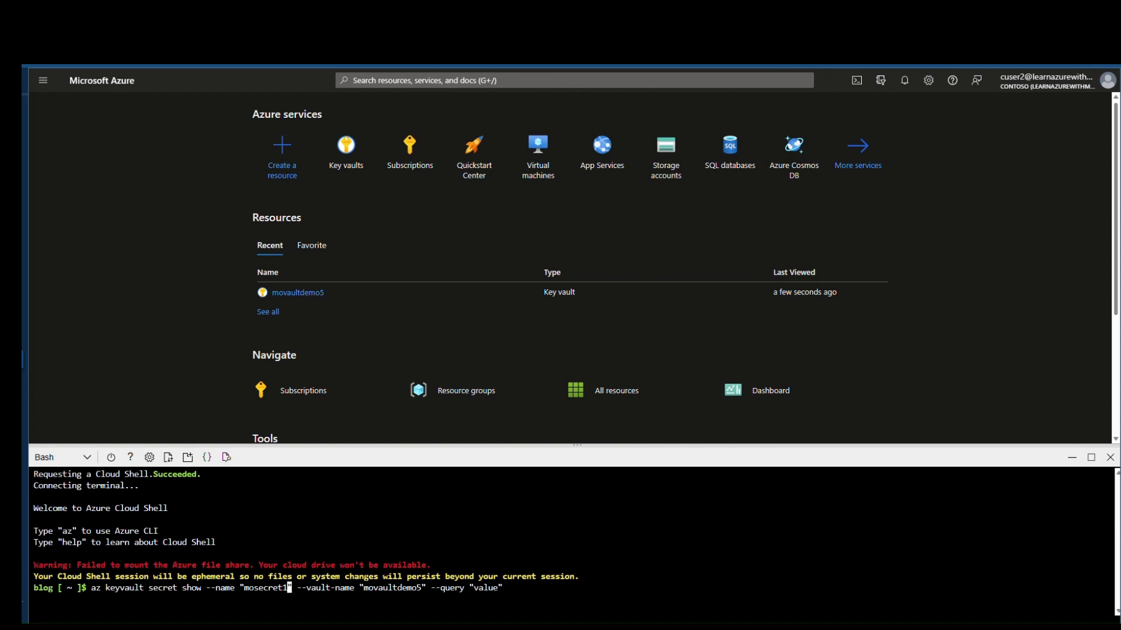
{"action": "key", "text": "Return"}
Step: Rerun the command for mosecret2 and get a caller-not-authorized error
{"action": "key", "text": "Up"}
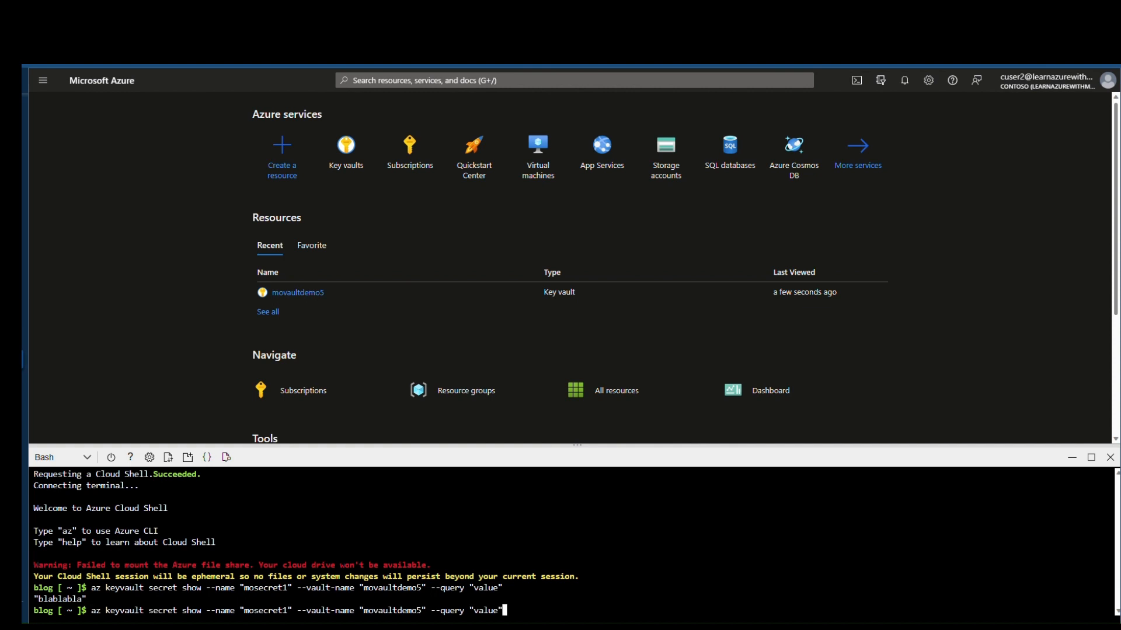
{"action": "key", "text": "Left"}
{"action": "key", "text": "Left"}
{"action": "key", "text": "Left"}
{"action": "key", "text": "Left"}
{"action": "key", "text": "Left"}
{"action": "key", "text": "Left"}
{"action": "key", "text": "Left"}
{"action": "key", "text": "Left"}
{"action": "key", "text": "Left"}
{"action": "key", "text": "Left"}
{"action": "key", "text": "Left"}
{"action": "key", "text": "Left"}
{"action": "key", "text": "Left"}
{"action": "key", "text": "Left"}
{"action": "key", "text": "Left"}
{"action": "key", "text": "Left"}
{"action": "key", "text": "Left"}
{"action": "key", "text": "Left"}
{"action": "key", "text": "Left"}
{"action": "key", "text": "Left"}
{"action": "key", "text": "Left"}
{"action": "key", "text": "Left"}
{"action": "key", "text": "Left"}
{"action": "key", "text": "Left"}
{"action": "key", "text": "Left"}
{"action": "key", "text": "Left"}
{"action": "key", "text": "Left"}
{"action": "key", "text": "Left"}
{"action": "key", "text": "Left"}
{"action": "key", "text": "Left"}
{"action": "key", "text": "Left"}
{"action": "key", "text": "Left"}
{"action": "key", "text": "Left"}
{"action": "key", "text": "Left"}
{"action": "key", "text": "Left"}
{"action": "key", "text": "Left"}
{"action": "key", "text": "BackSpace"}
{"action": "type", "text": "2"}
{"action": "key", "text": "Return"}
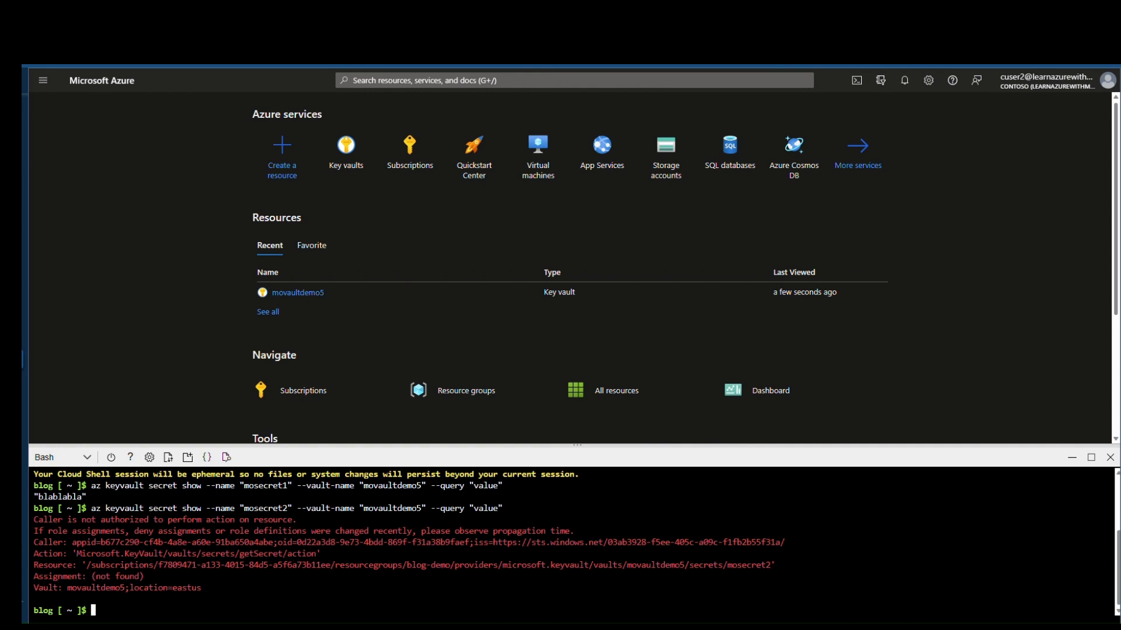
Step: Close Cloud Shell, attempt to delete movaultdemo5, and dismiss the failure notice
{"action": "left_click", "coordinate": [1111, 457]}
{"action": "left_click", "coordinate": [366, 165]}
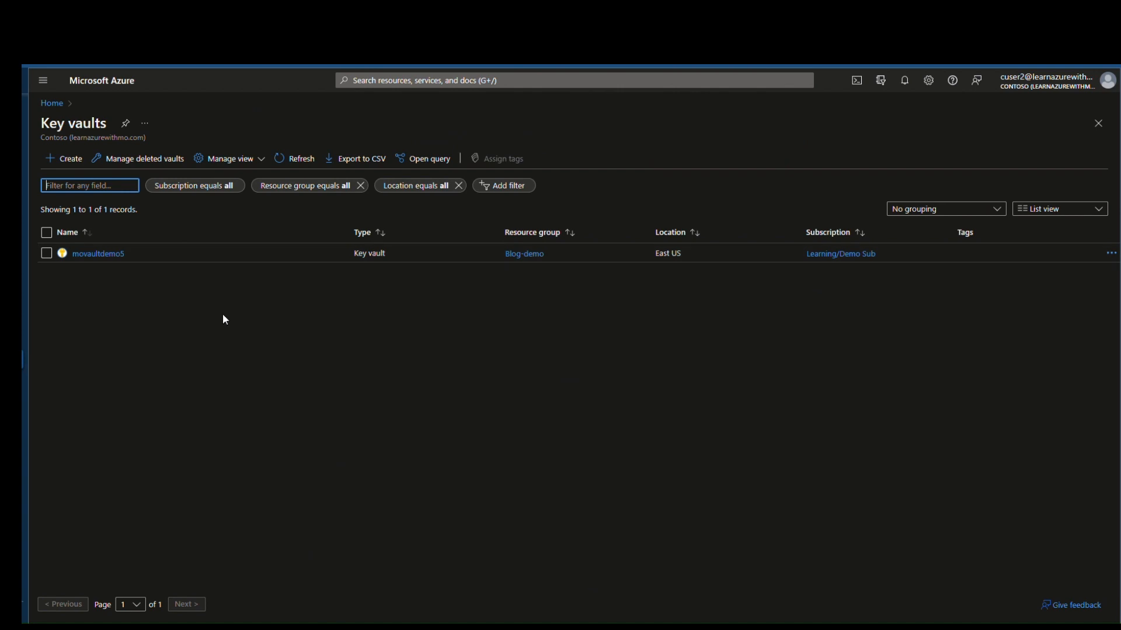
{"action": "left_click", "coordinate": [103, 260]}
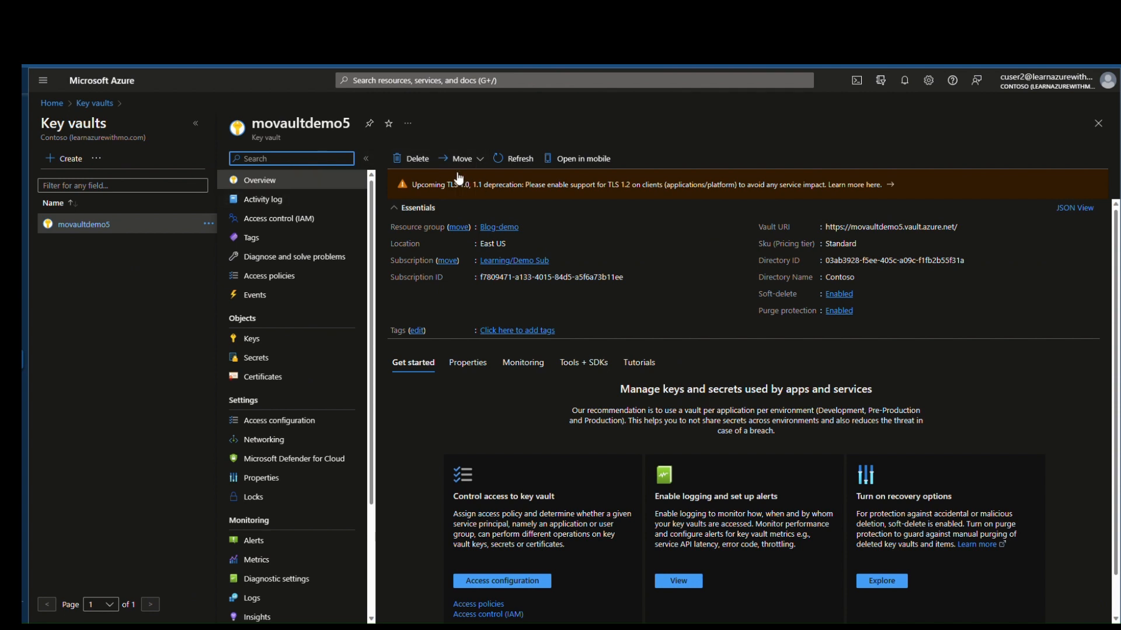
{"action": "left_click", "coordinate": [425, 159]}
{"action": "left_click", "coordinate": [649, 435]}
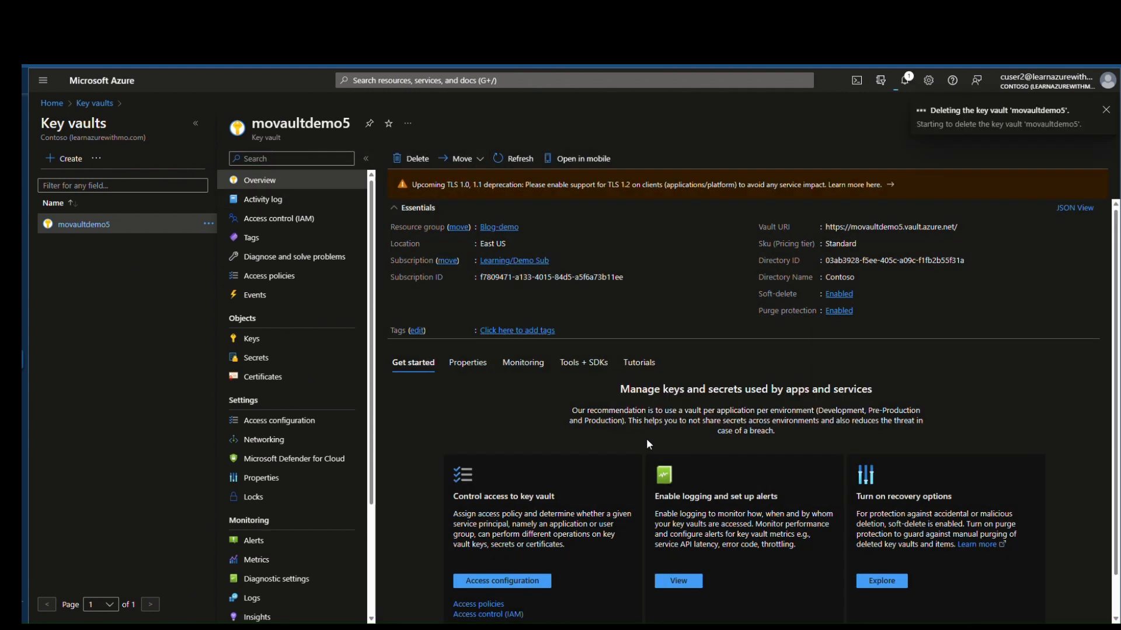
{"action": "left_click", "coordinate": [1105, 110]}
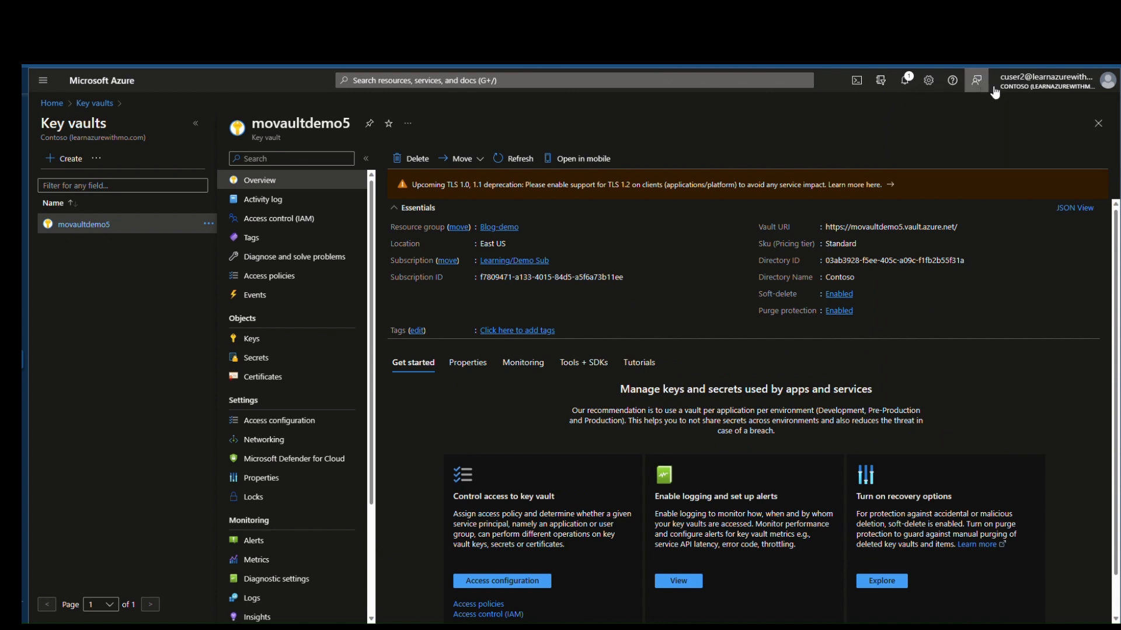
Step: Sign in as the other Contoso account, then delete movaultdemo5 from Key vaults
{"action": "left_click", "coordinate": [1045, 81]}
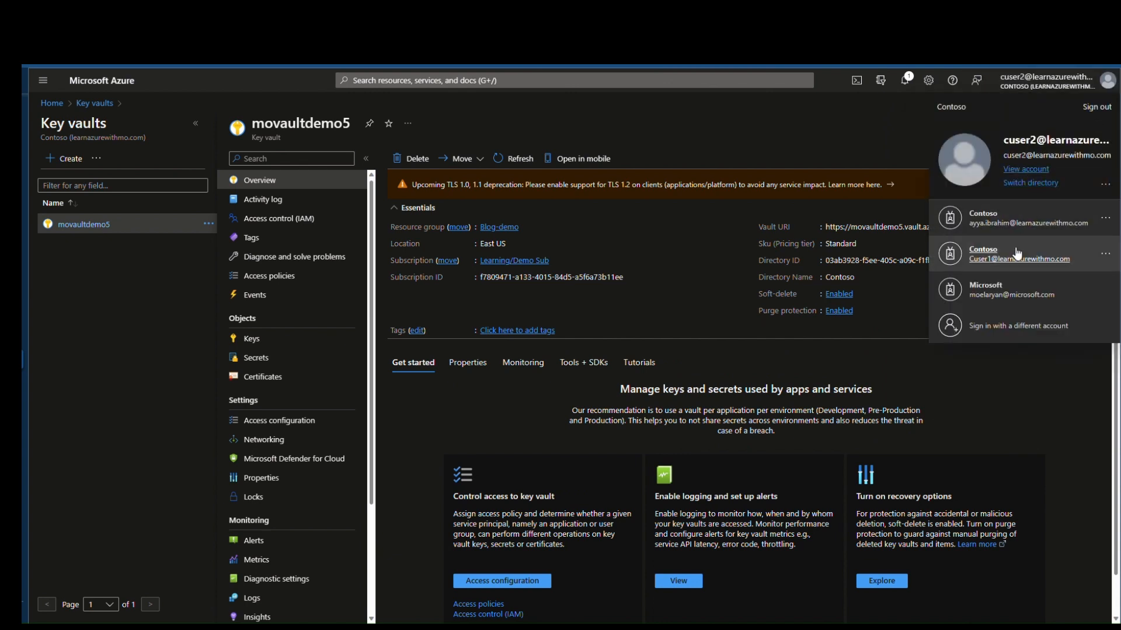
{"action": "left_click", "coordinate": [1017, 253]}
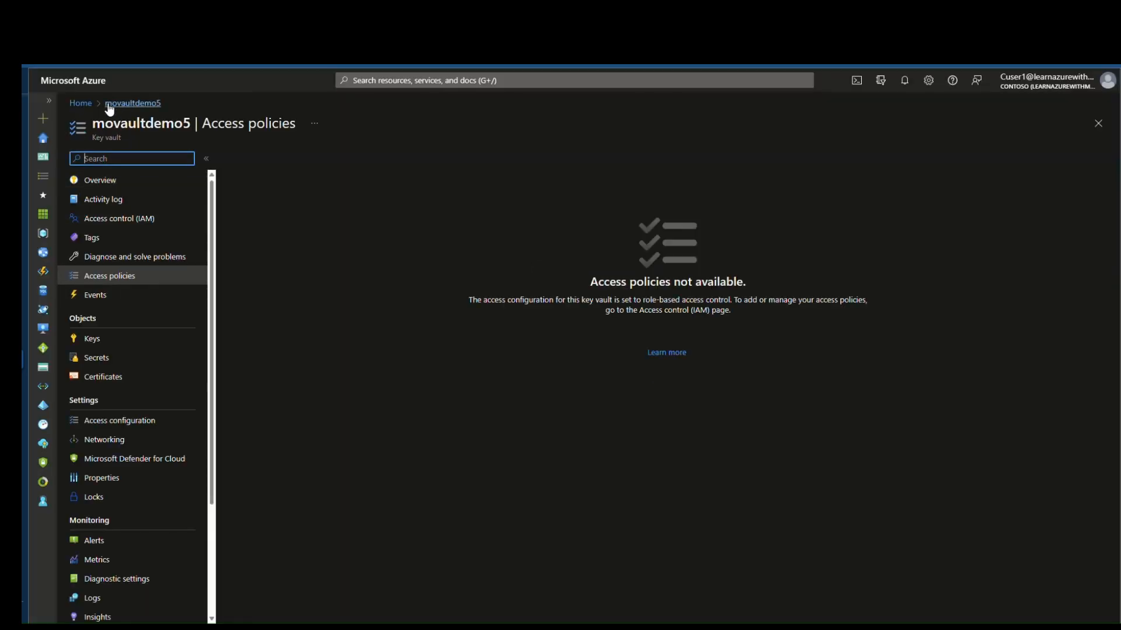
{"action": "left_click", "coordinate": [80, 103]}
{"action": "left_click", "coordinate": [380, 170]}
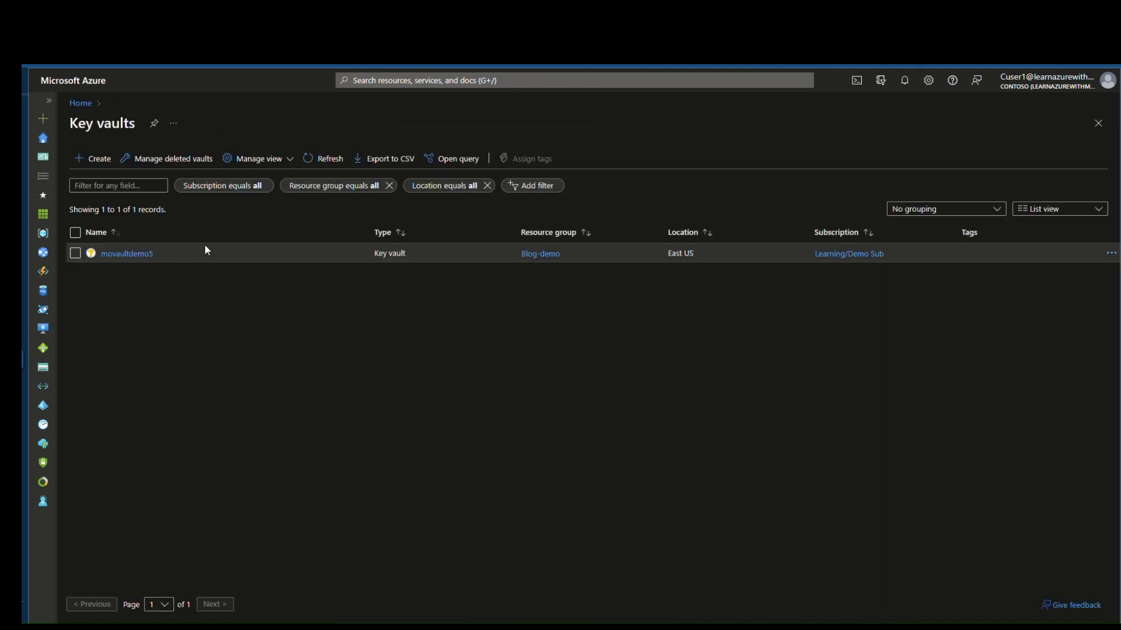
{"action": "left_click", "coordinate": [145, 254]}
{"action": "left_click", "coordinate": [443, 160]}
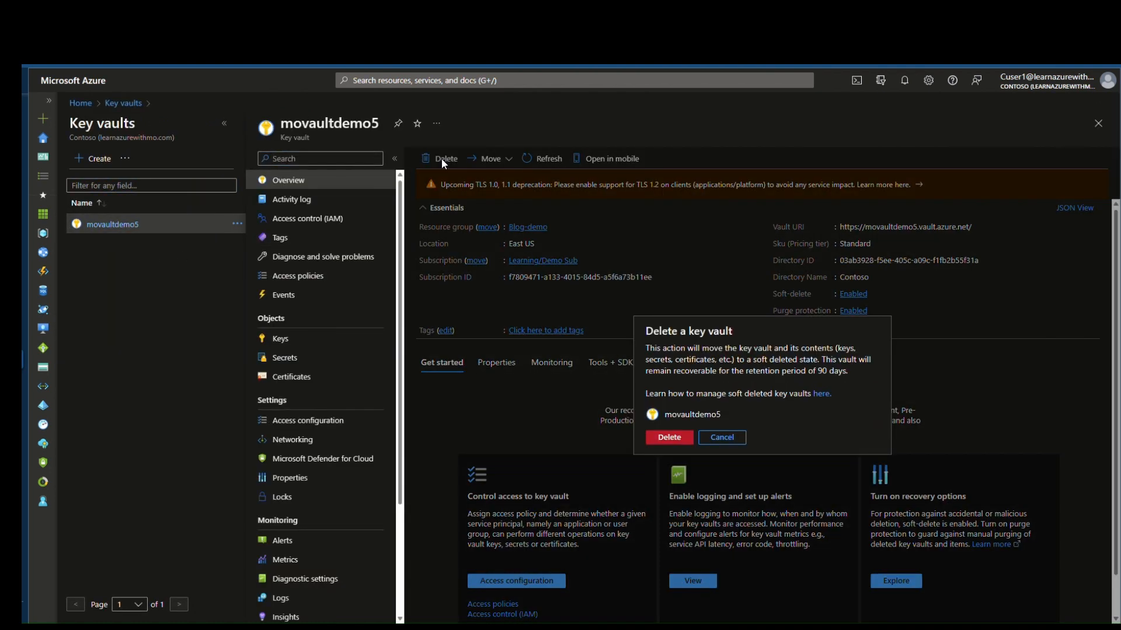
{"action": "left_click", "coordinate": [669, 437]}
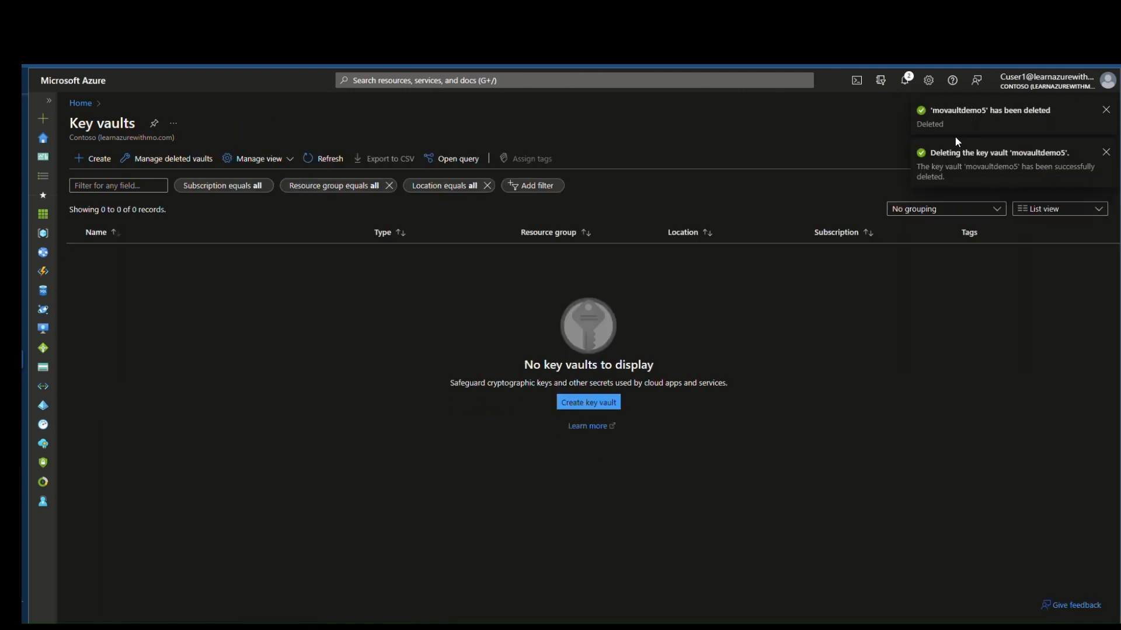
Step: Show deleted key vaults for the Learning/Demo Sub subscription
{"action": "left_click", "coordinate": [171, 166]}
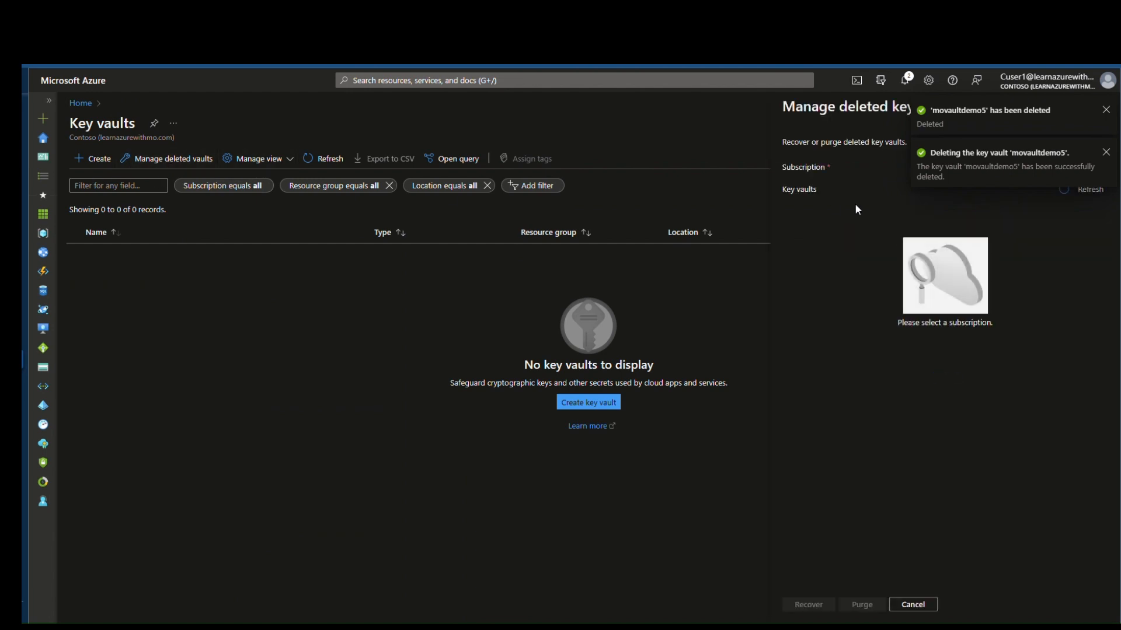
{"action": "left_click", "coordinate": [1106, 153]}
{"action": "left_click", "coordinate": [1106, 110]}
{"action": "left_click", "coordinate": [1050, 167]}
{"action": "left_click", "coordinate": [1019, 188]}
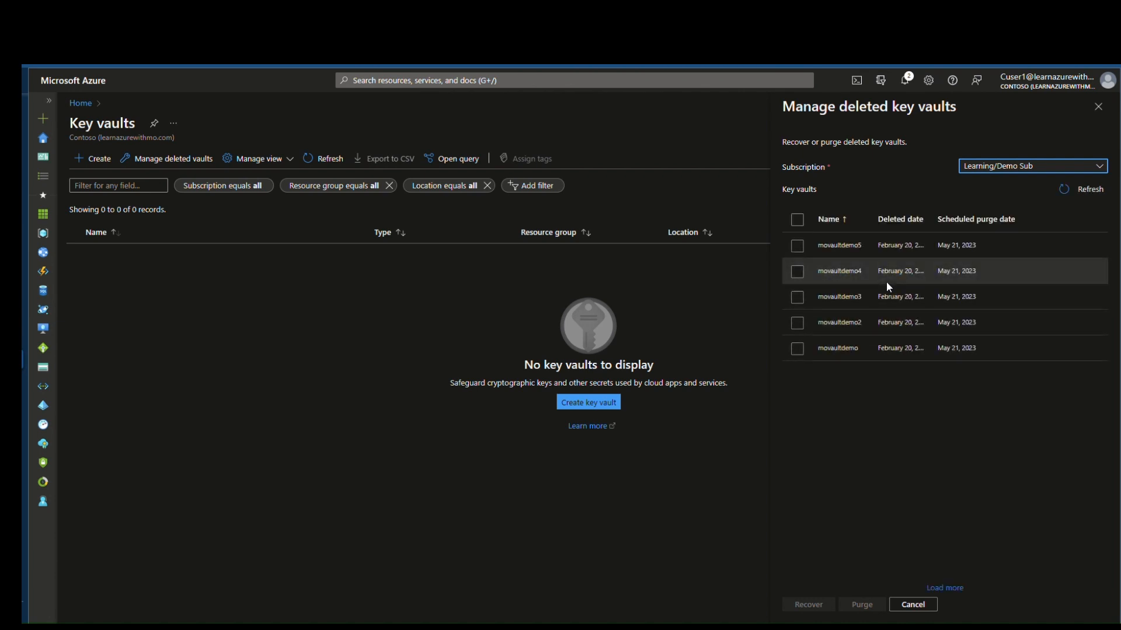
Step: Try purging movaultdemo5, which is refused as 'deletedvaultpurge' not allowed
{"action": "left_click", "coordinate": [798, 246]}
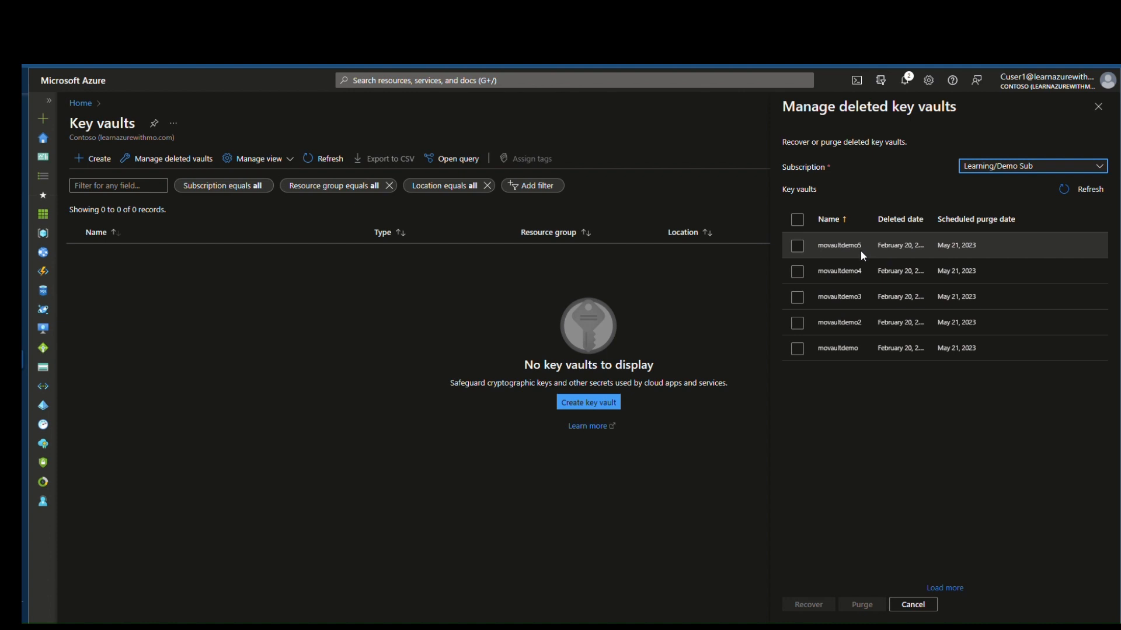
{"action": "left_click", "coordinate": [800, 245]}
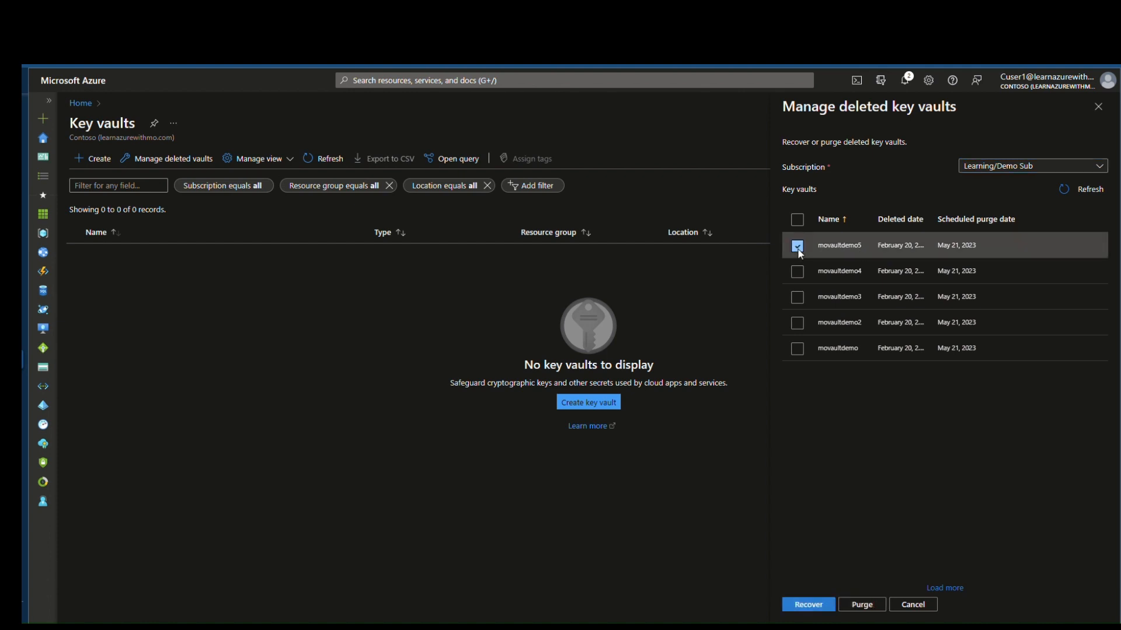
{"action": "left_click", "coordinate": [862, 604]}
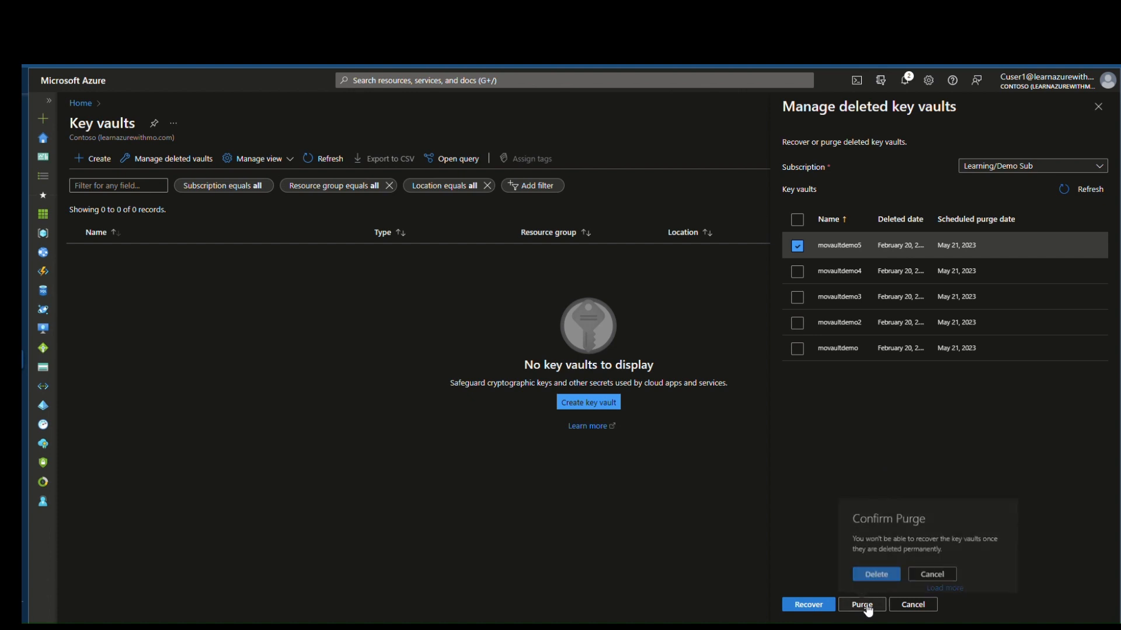
{"action": "left_click", "coordinate": [878, 572]}
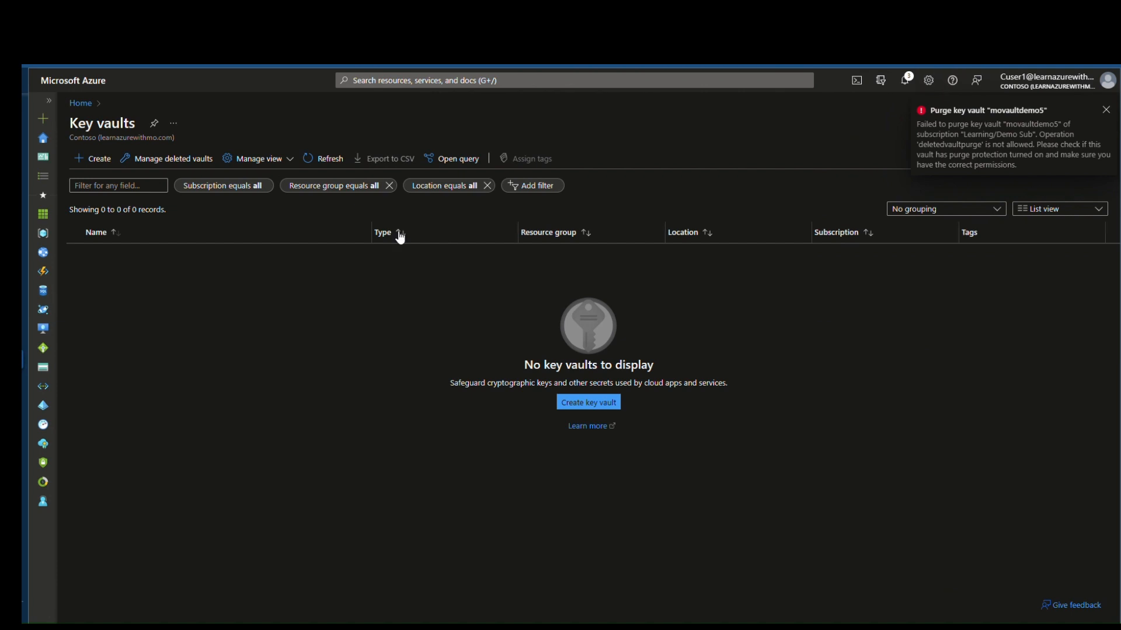
{"action": "left_click", "coordinate": [202, 171]}
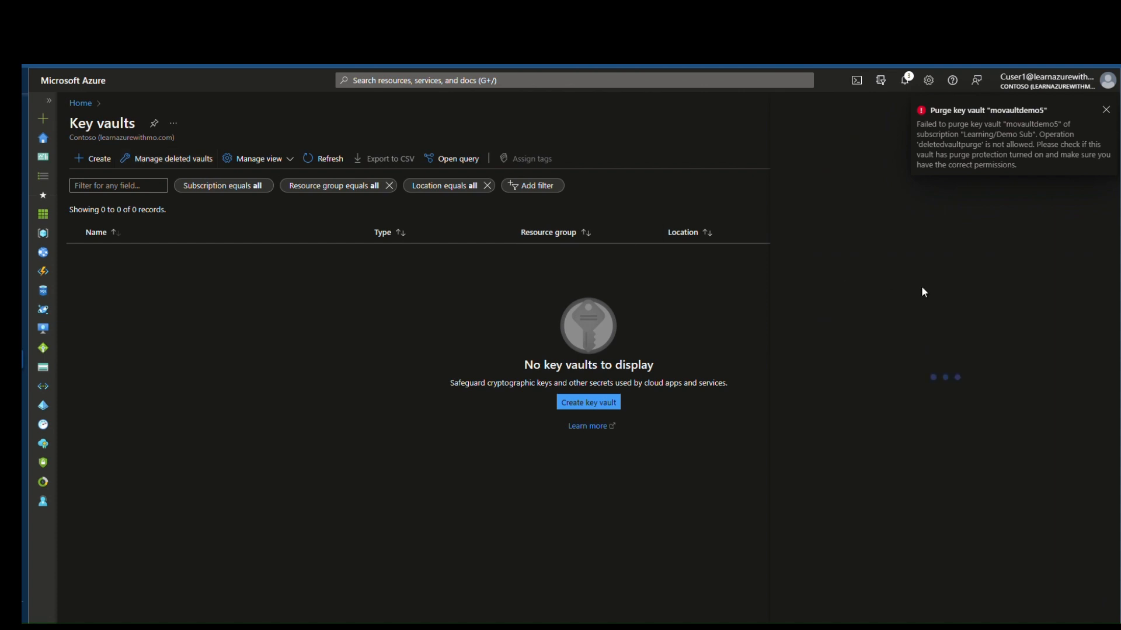
Step: Start recovering movaultdemo5 from deleted vaults under Learning/Demo Sub
{"action": "left_click", "coordinate": [1003, 167]}
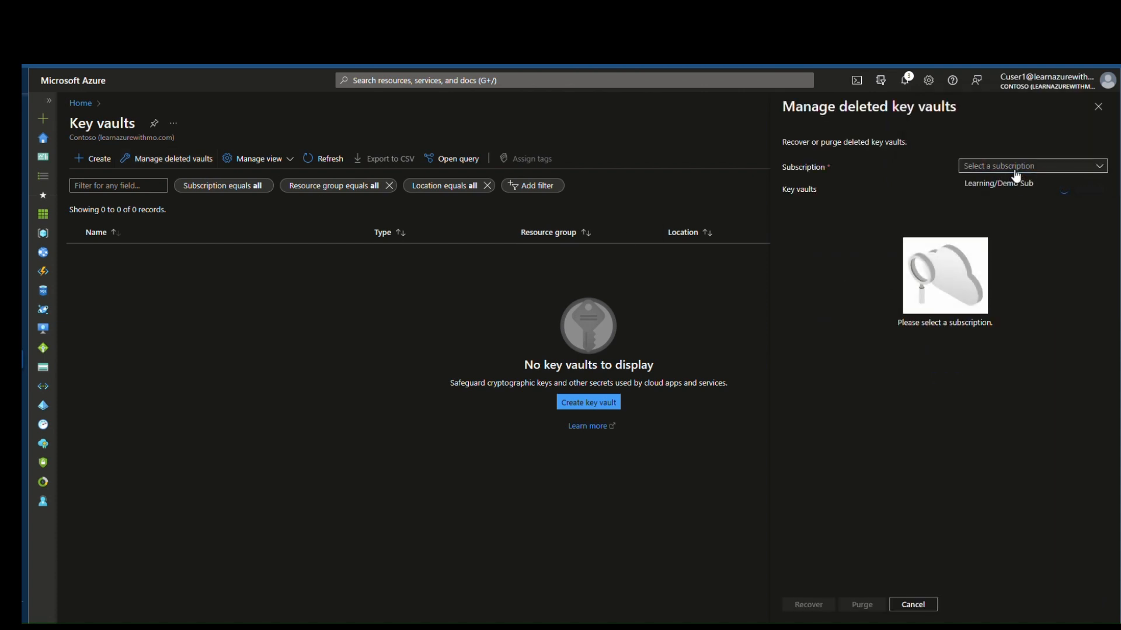
{"action": "left_click", "coordinate": [1007, 184]}
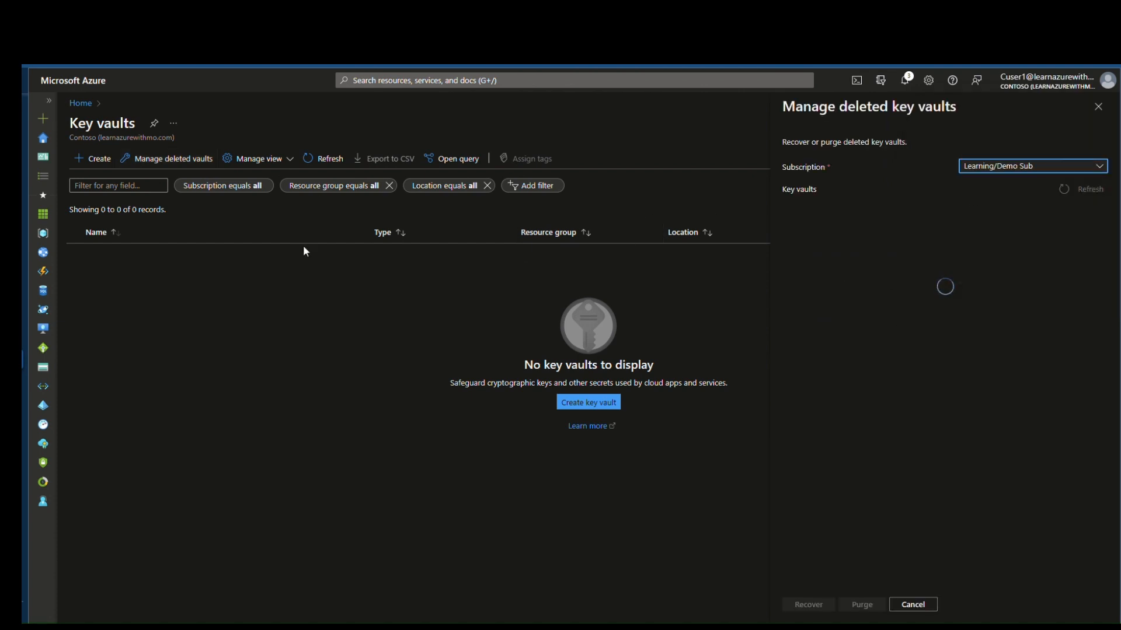
{"action": "left_click", "coordinate": [797, 246]}
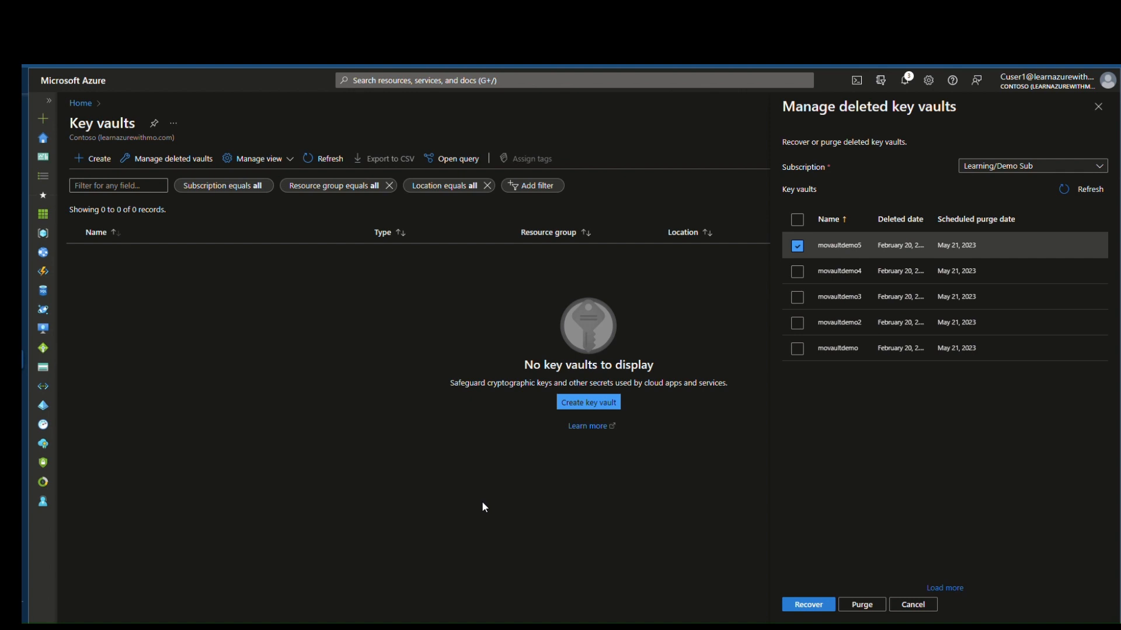
{"action": "left_click", "coordinate": [811, 604]}
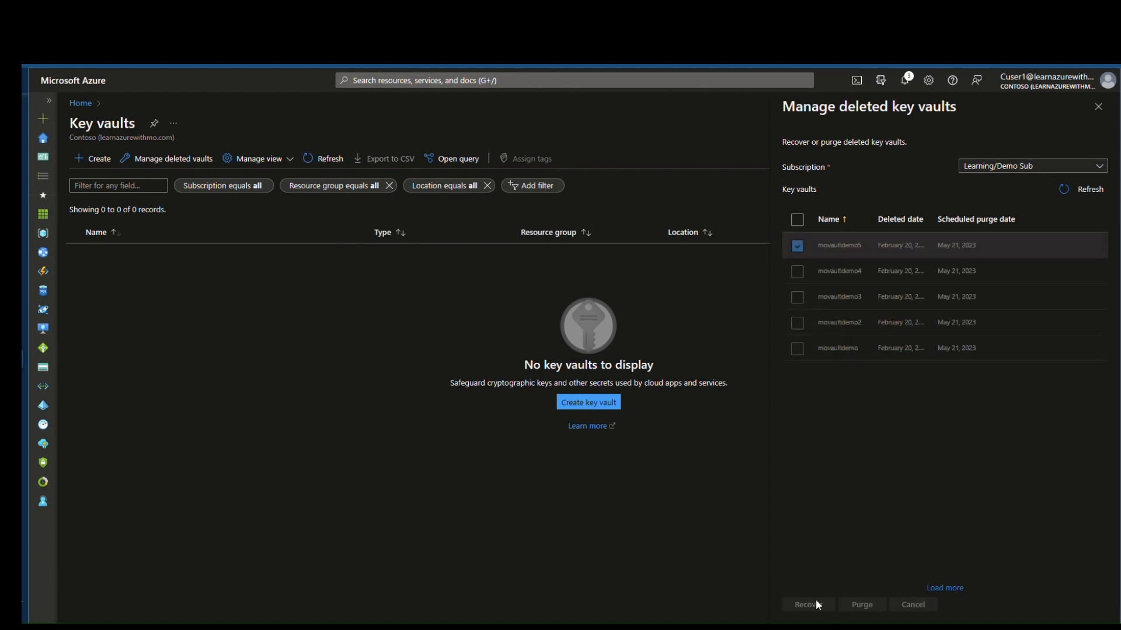
Step: Close the deleted vaults panel, confirm Key vaults stays empty after refresh, and return home
{"action": "left_click", "coordinate": [1098, 107]}
{"action": "left_click", "coordinate": [1105, 110]}
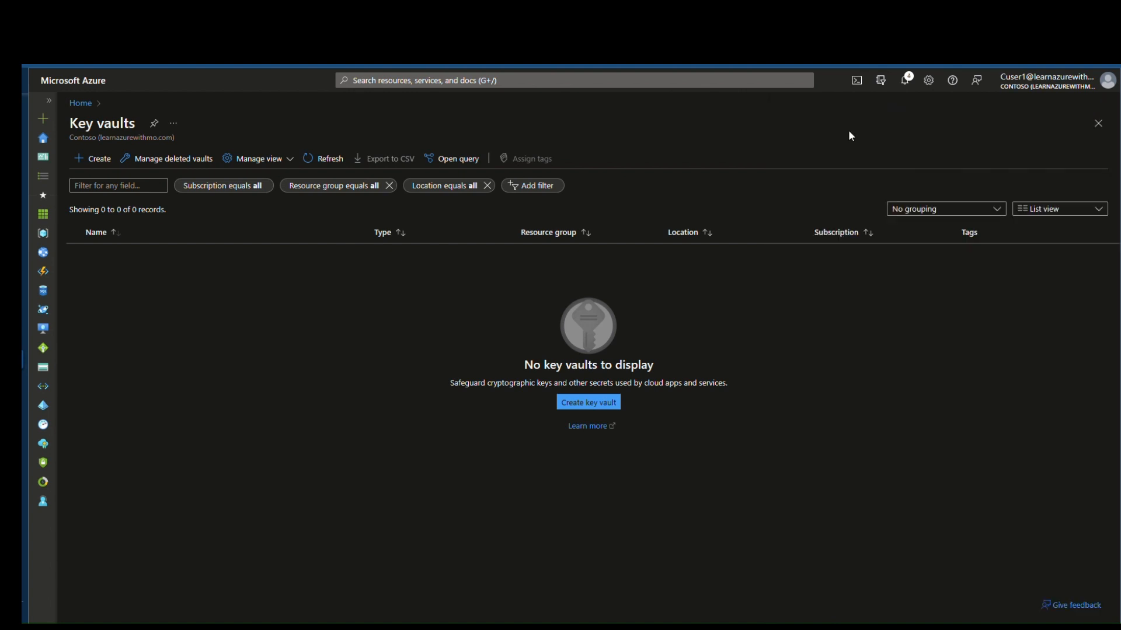
{"action": "left_click", "coordinate": [336, 159]}
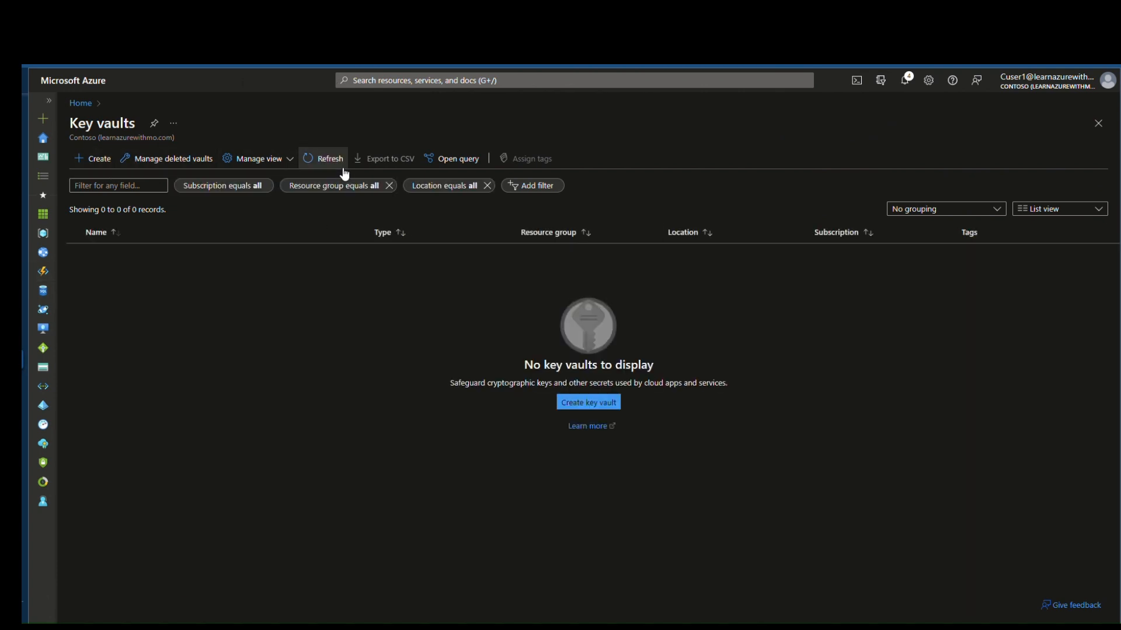
{"action": "left_click", "coordinate": [91, 104]}
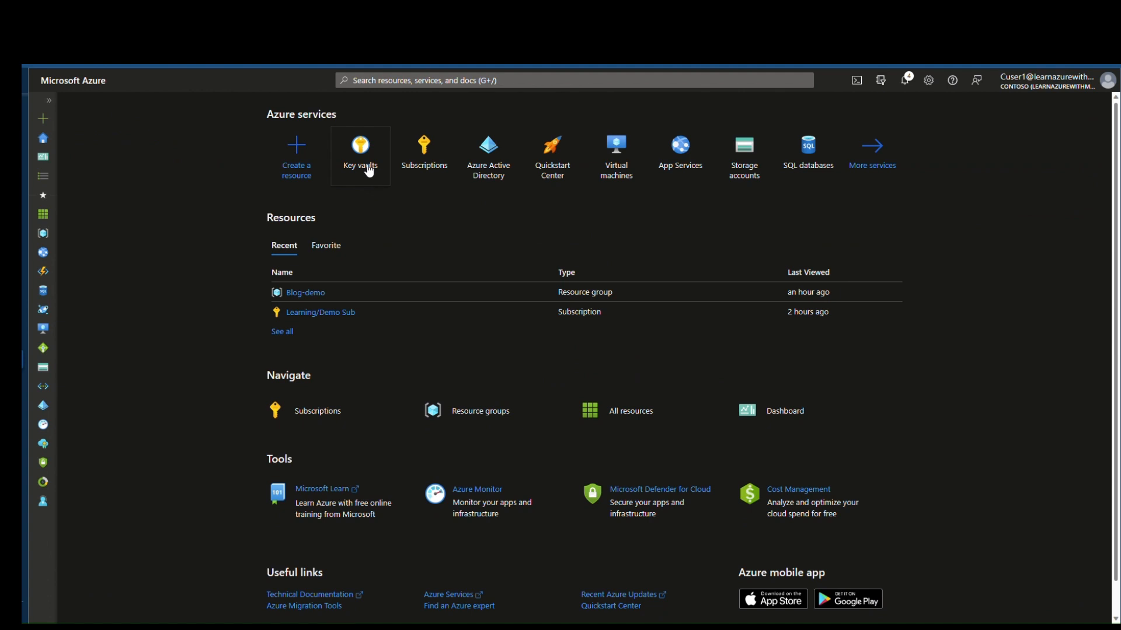
{"action": "left_click", "coordinate": [365, 164]}
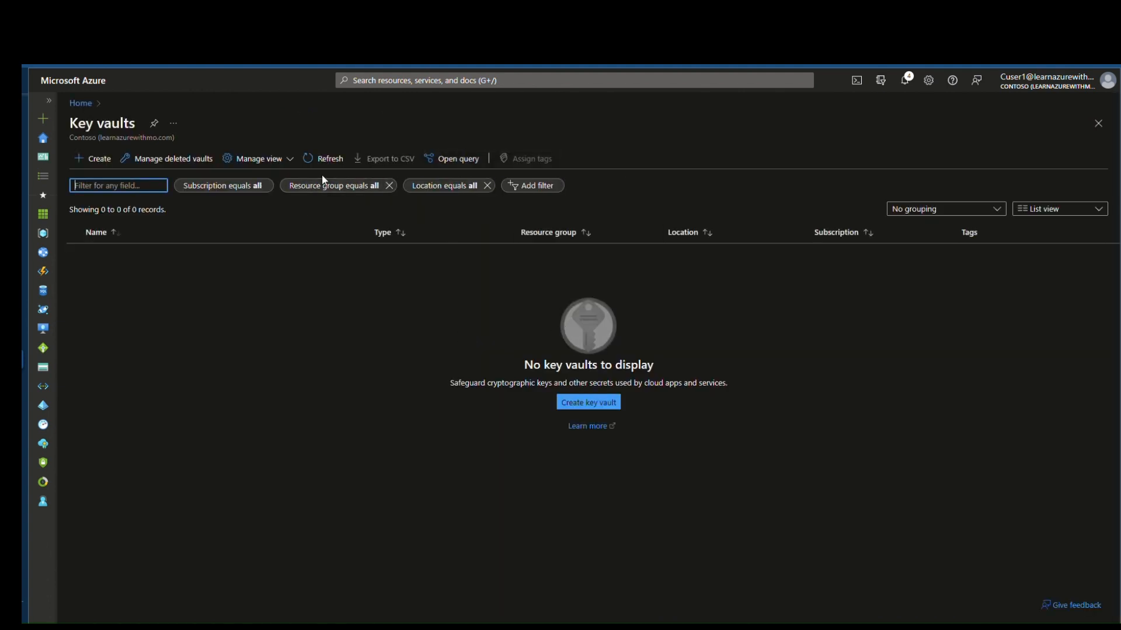
{"action": "left_click", "coordinate": [327, 157]}
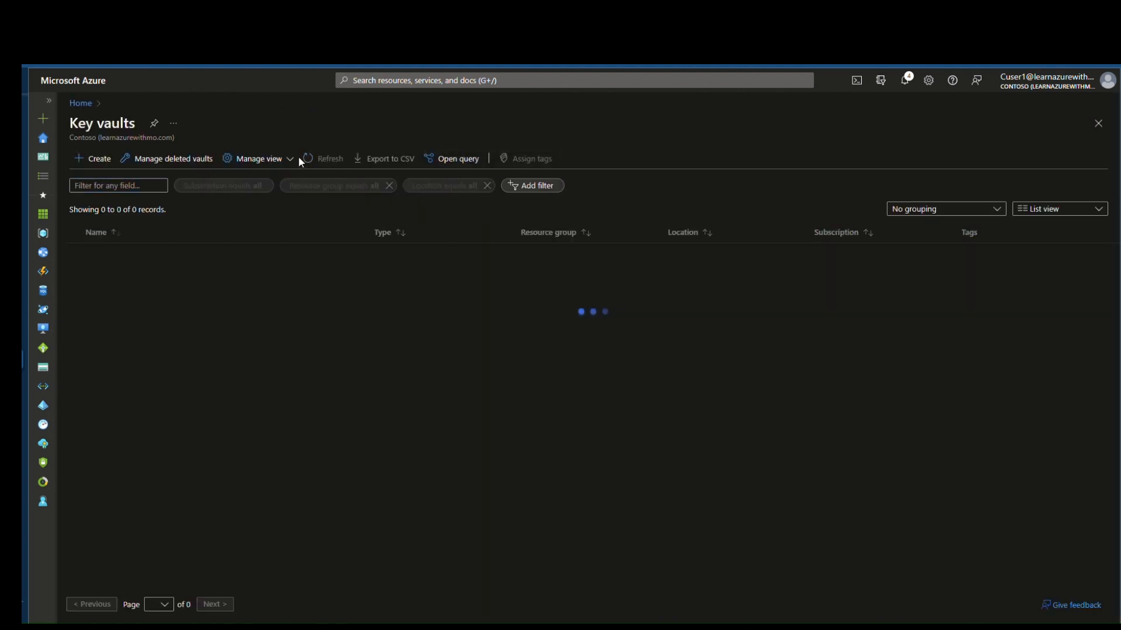
{"action": "left_click", "coordinate": [92, 106]}
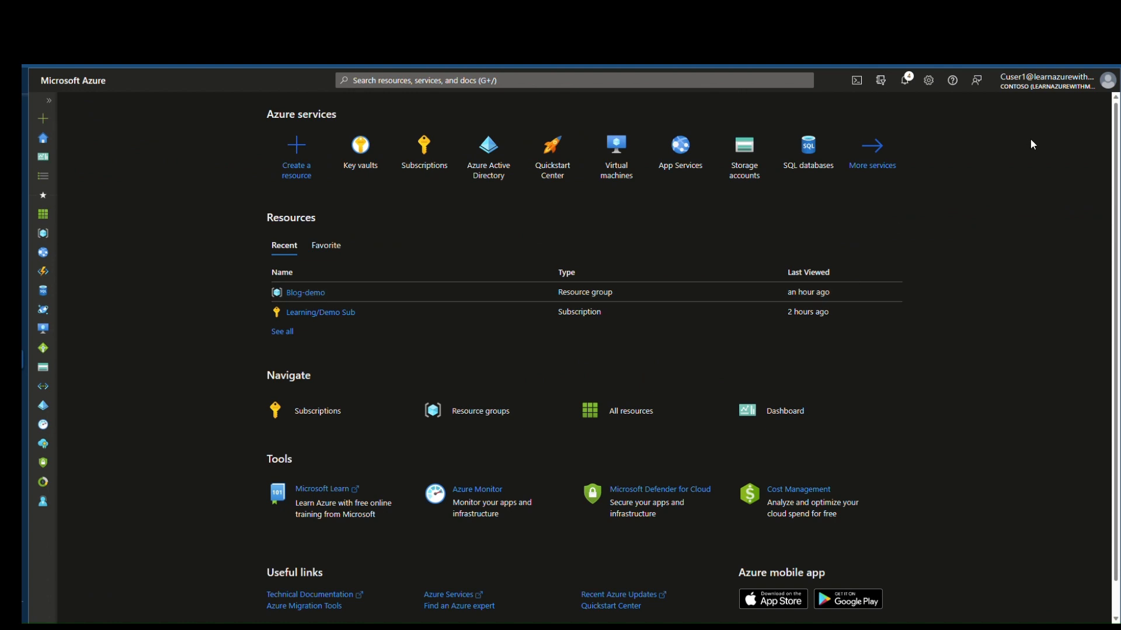